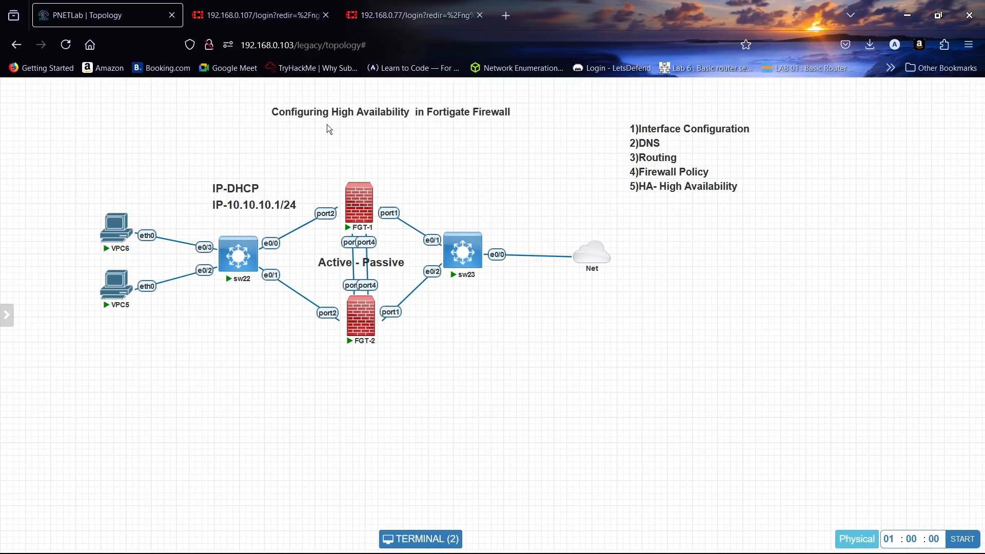
# - On the 192.168.0.107 FortiGate login page, attempt an admin login, which returns 'Authentication failure'
pyautogui.click(266, 5)
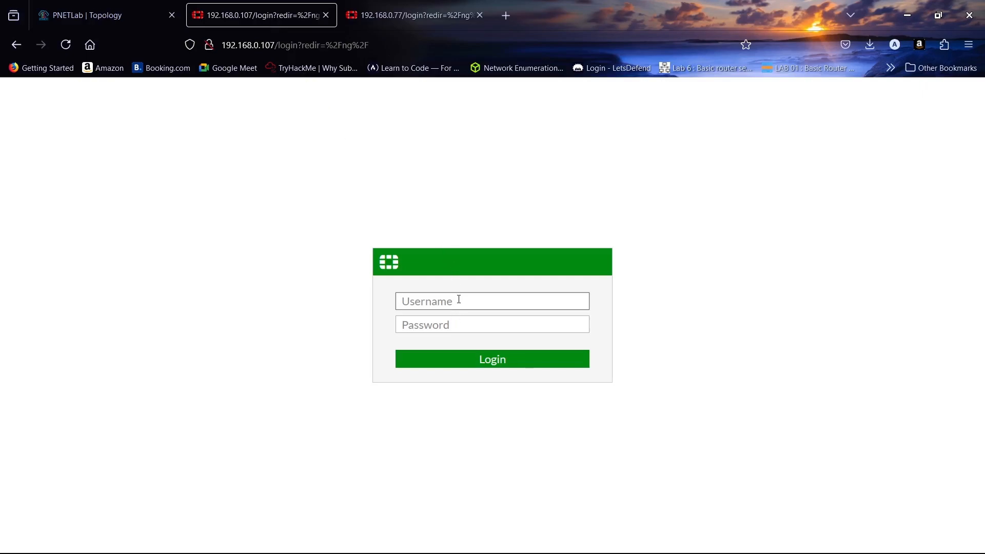
pyautogui.write('admin')
pyautogui.press('Return')
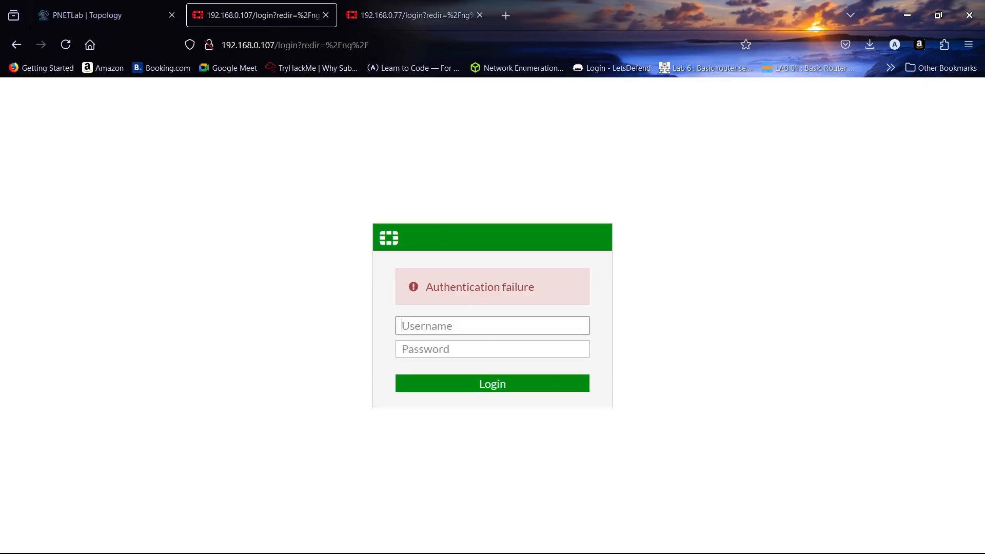
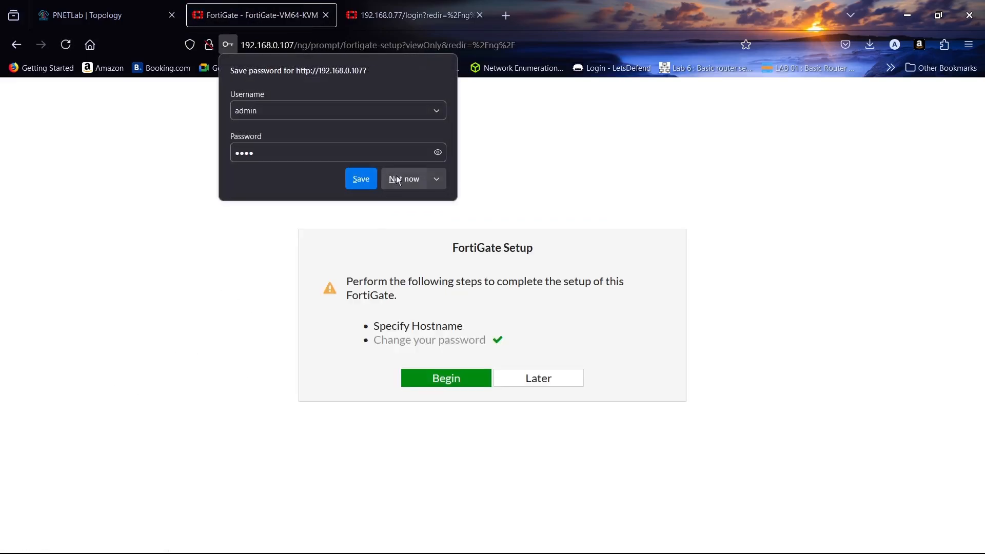
# - Dismiss Firefox's save-password popup and choose Later on the FortiGate Setup dialog
pyautogui.click(398, 178)
pyautogui.click(528, 384)
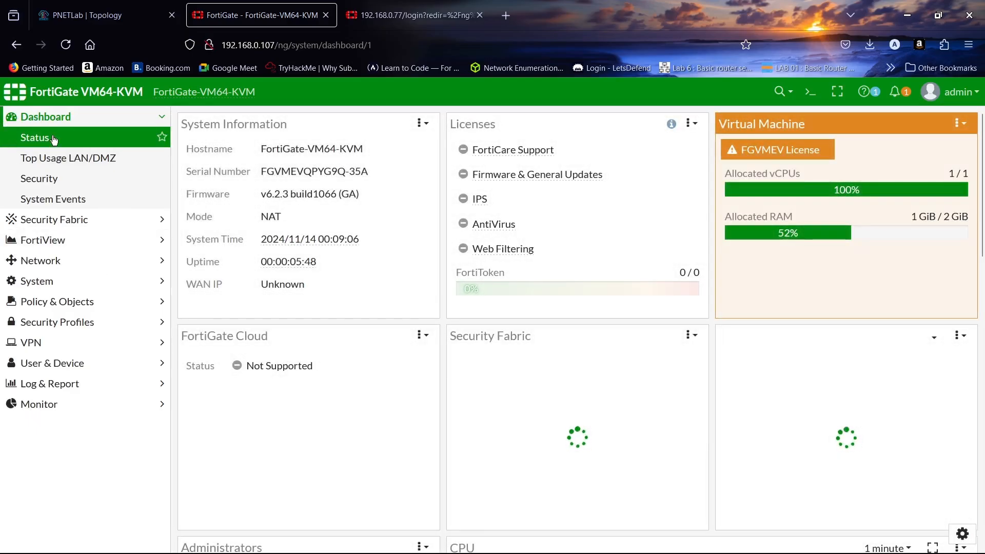
# - In System > Settings, set the host name to FGT-1 and idle timeout to 30 minutes, and apply
pyautogui.click(77, 281)
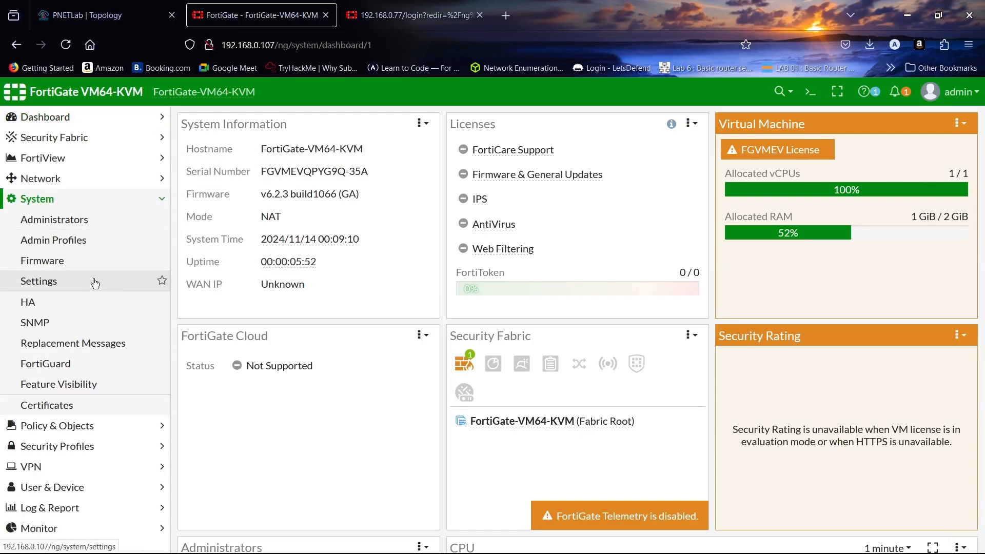
pyautogui.click(95, 282)
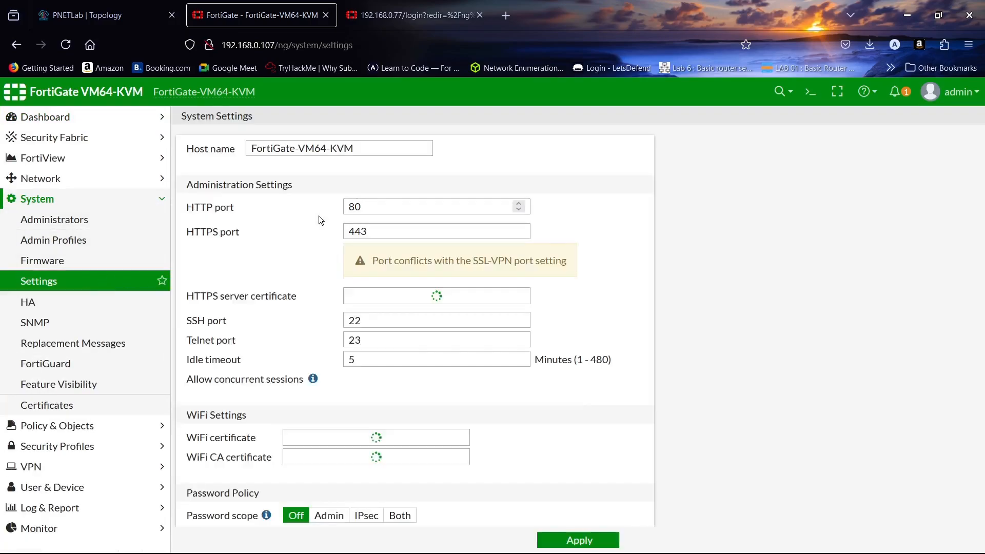
pyautogui.tripleClick(368, 147)
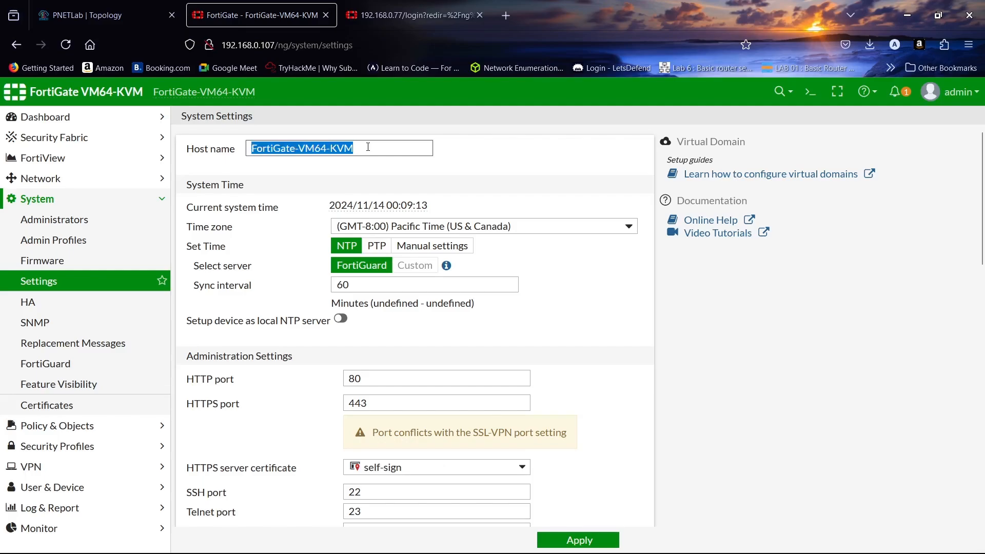
pyautogui.press('capslock')
pyautogui.write('FGT-1')
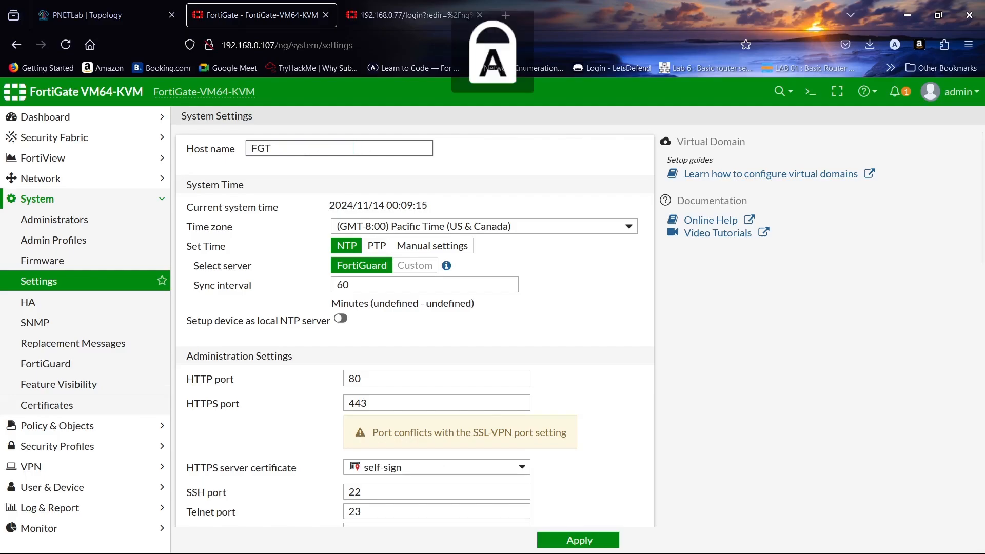
pyautogui.scroll(-5, 403, 235)
pyautogui.click(397, 237)
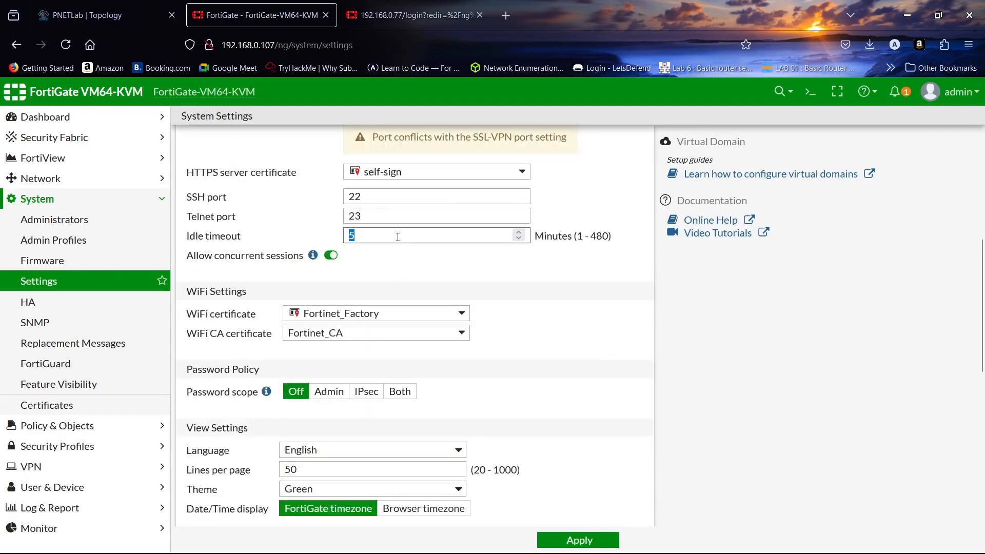
pyautogui.click(575, 536)
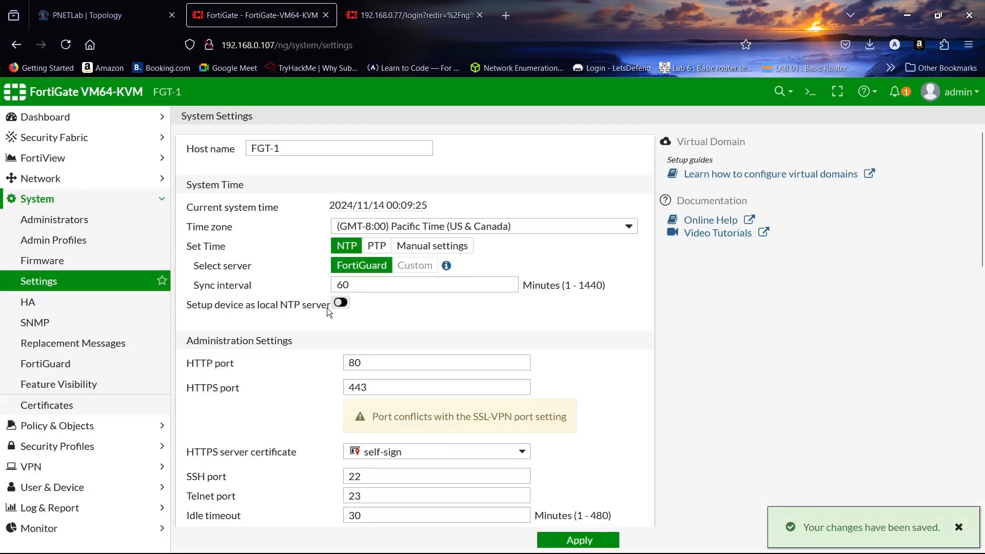
pyautogui.click(66, 176)
# - Give port1 the alias WAN with manual addressing 192.168.0.107/255.255.255.0, and confirm saving
pyautogui.click(67, 198)
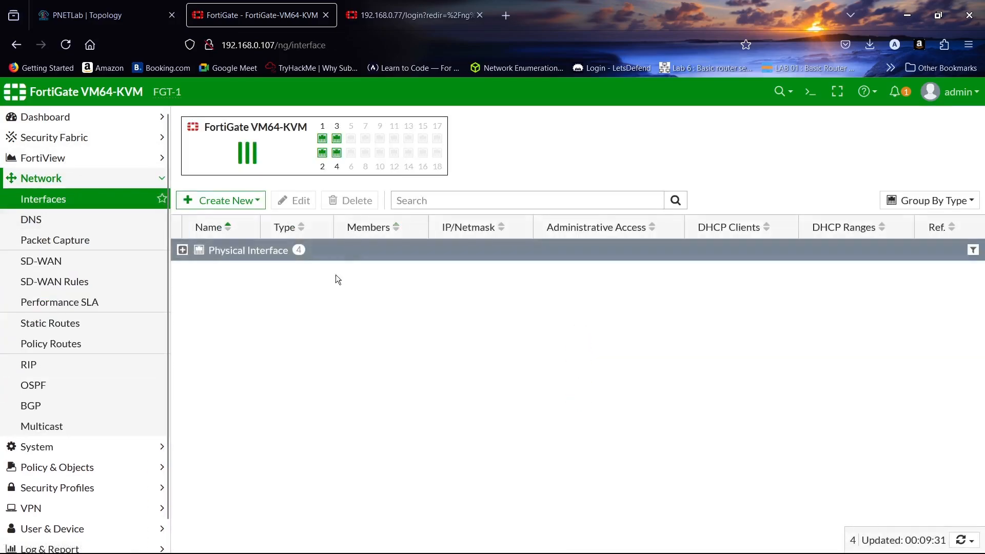
pyautogui.click(180, 250)
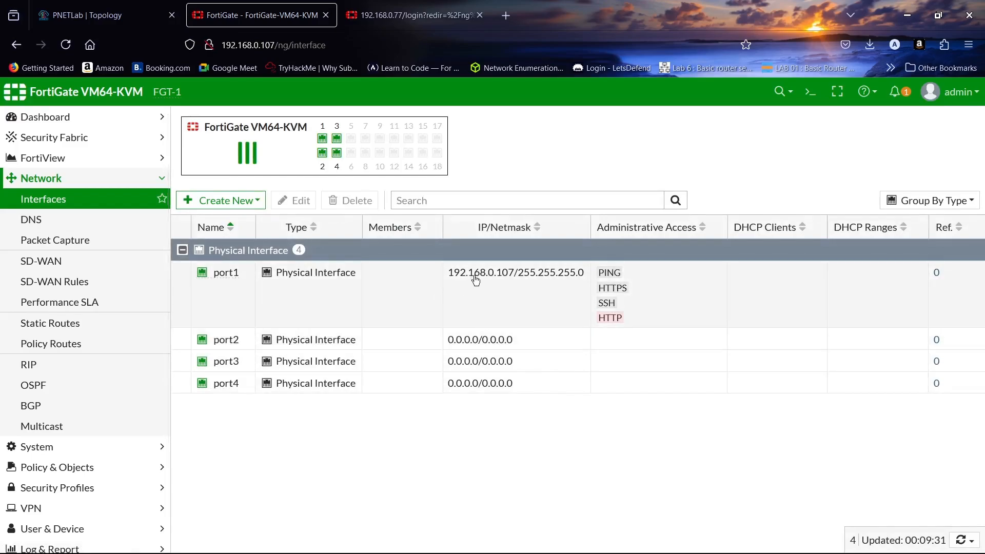
pyautogui.doubleClick(474, 276)
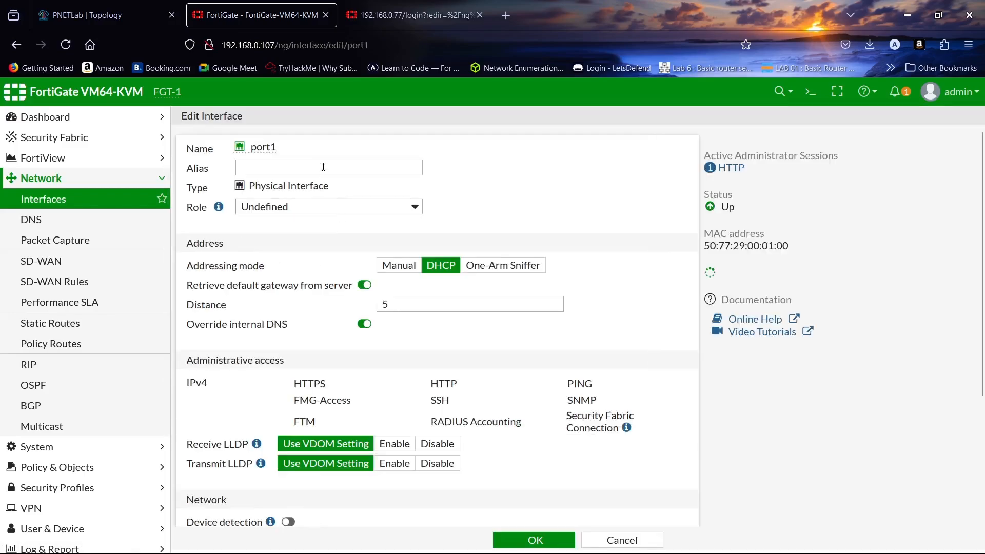
pyautogui.click(324, 167)
pyautogui.write('WA')
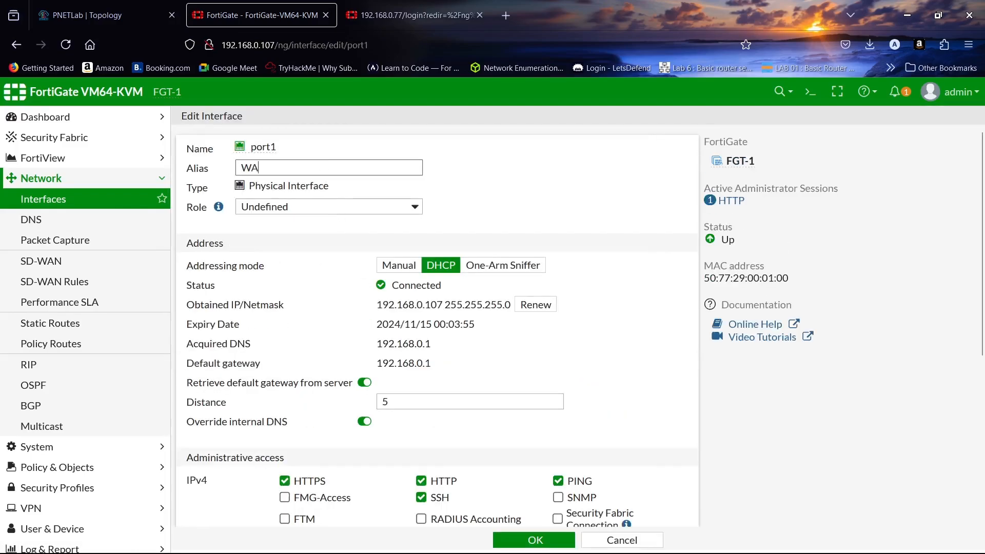
pyautogui.write('N')
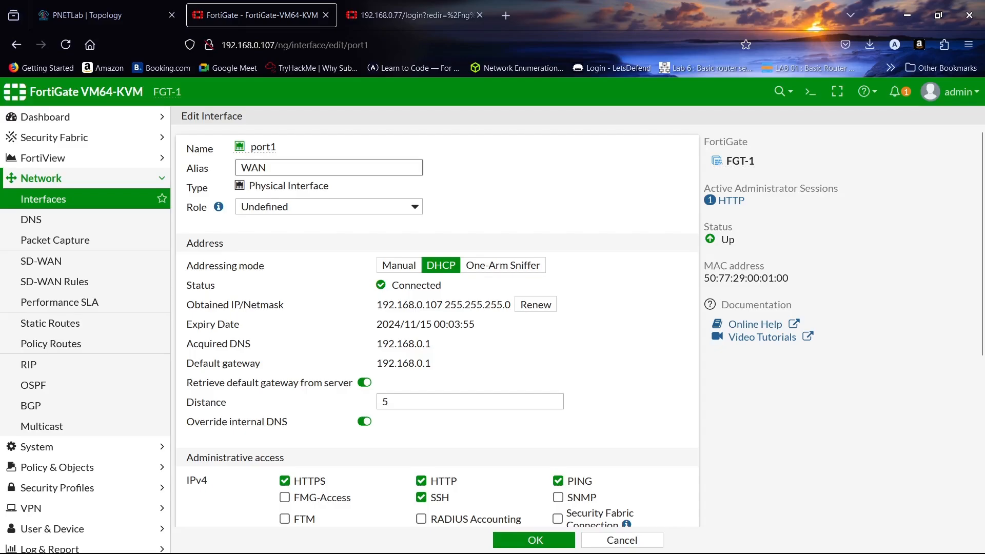
pyautogui.click(399, 265)
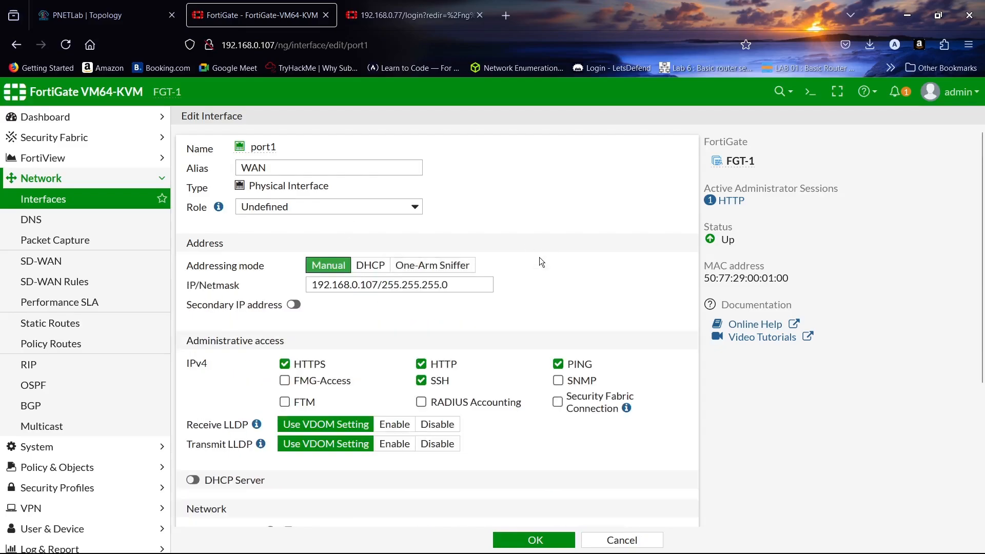
pyautogui.scroll(-2, 540, 263)
pyautogui.click(535, 539)
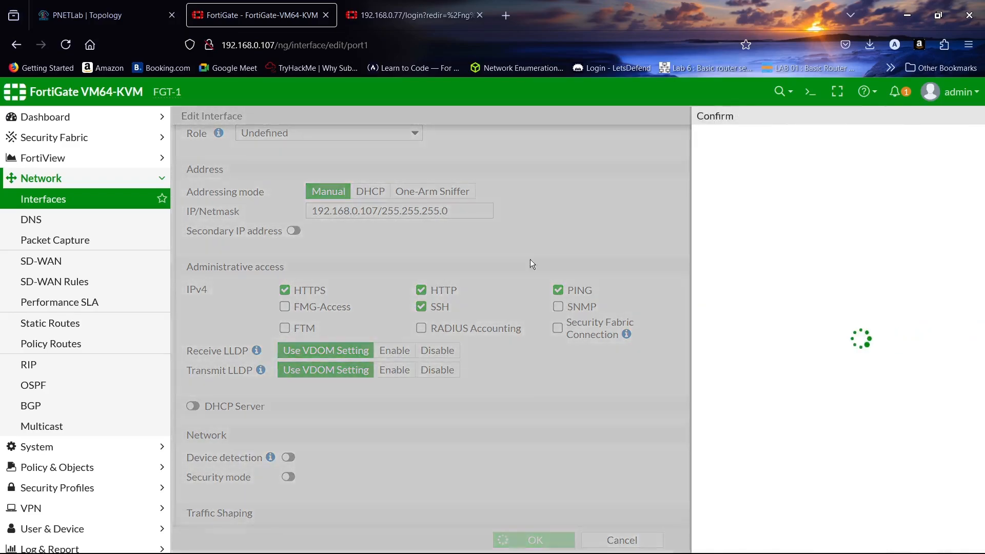
pyautogui.click(769, 207)
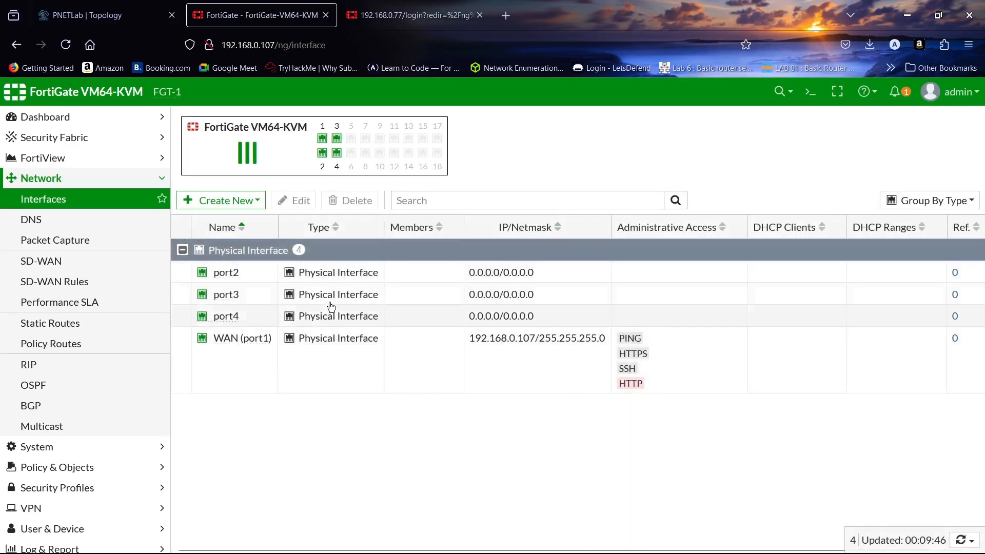
# - Edit port3, enter the alias HA-1 after correcting a typo, and save the interface
pyautogui.doubleClick(332, 296)
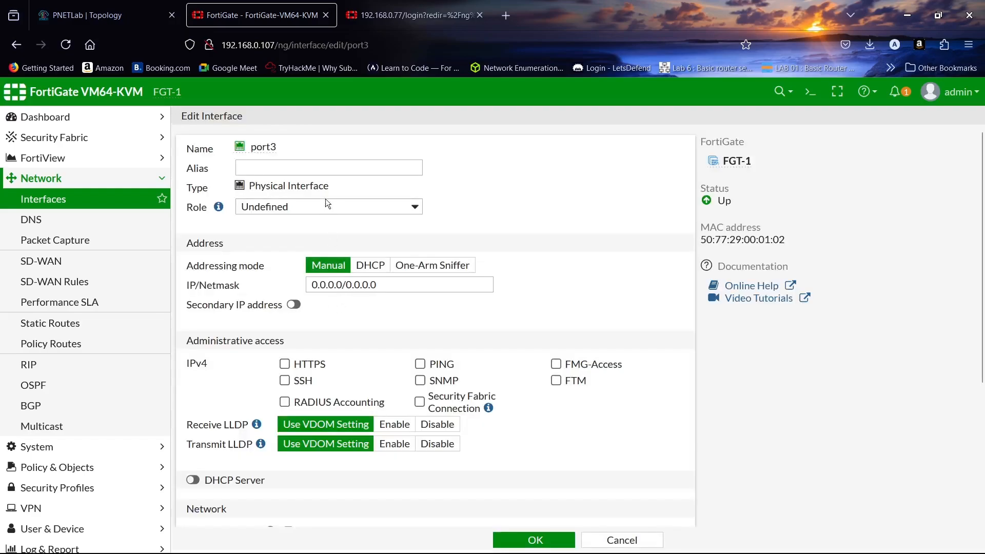
pyautogui.click(333, 161)
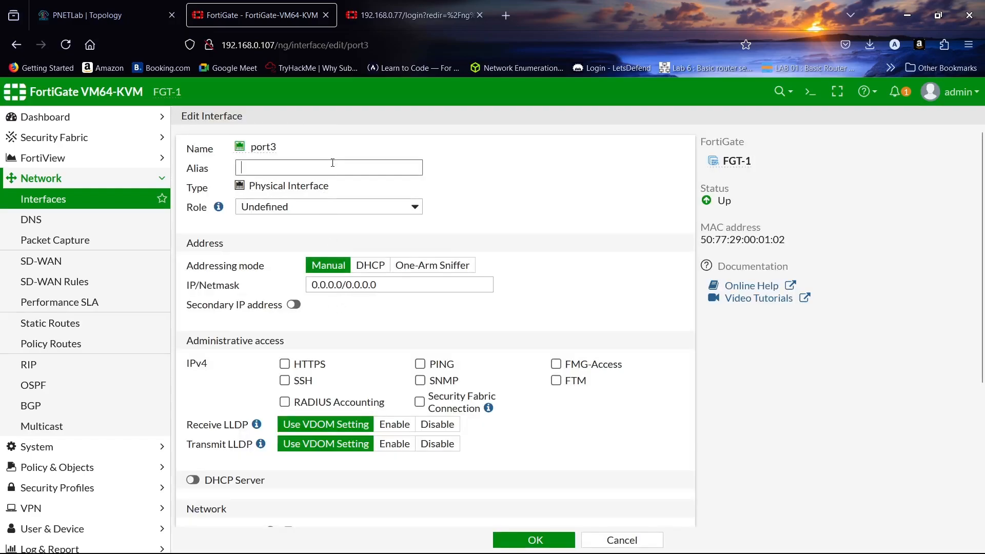
pyautogui.hotkey('ctrl', 'pageup')
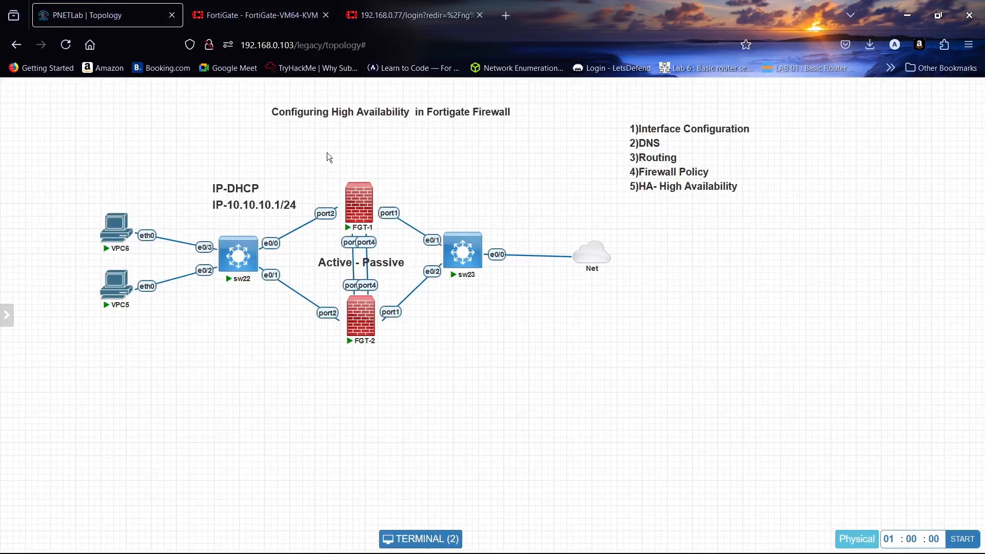
pyautogui.hotkey('ctrl', 'pagedown')
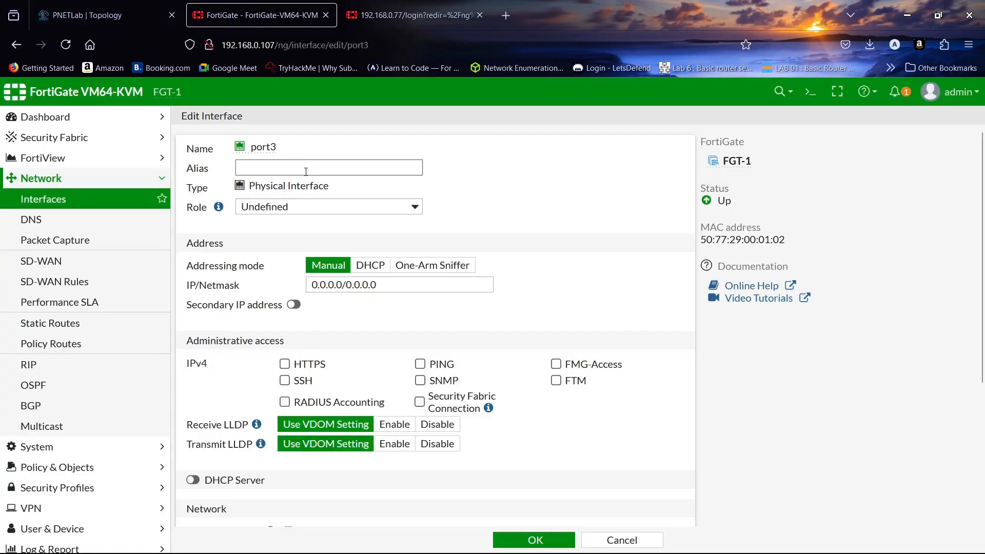
pyautogui.press('BackSpace')
pyautogui.press('BackSpace')
pyautogui.click(535, 539)
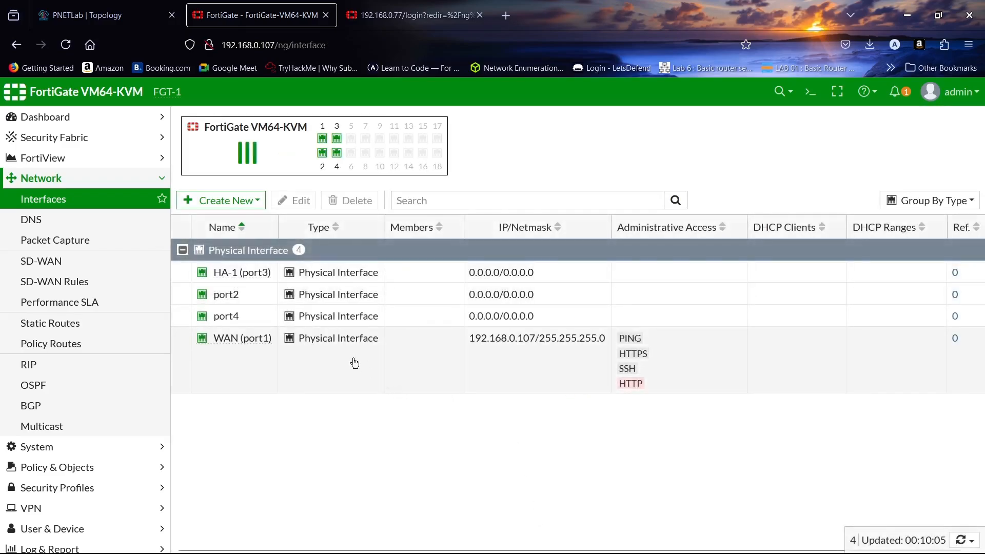
# - Edit port2 and set its address to 10.10.10.1/24
pyautogui.doubleClick(325, 302)
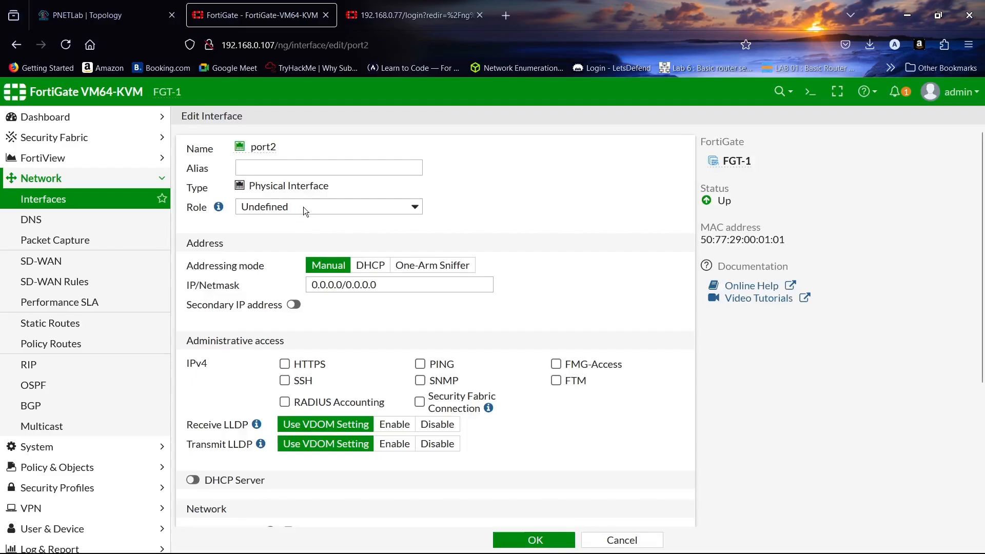
pyautogui.click(310, 168)
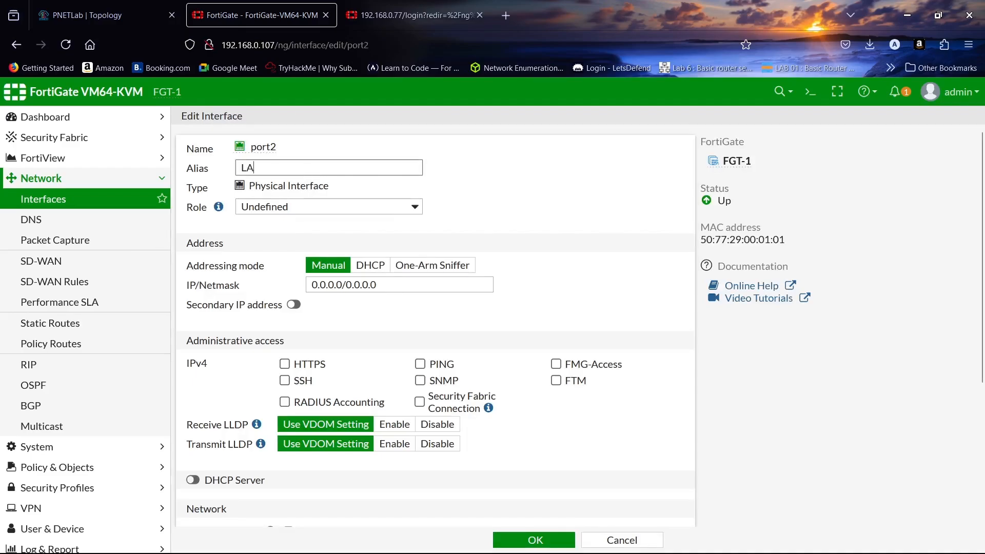
pyautogui.tripleClick(378, 286)
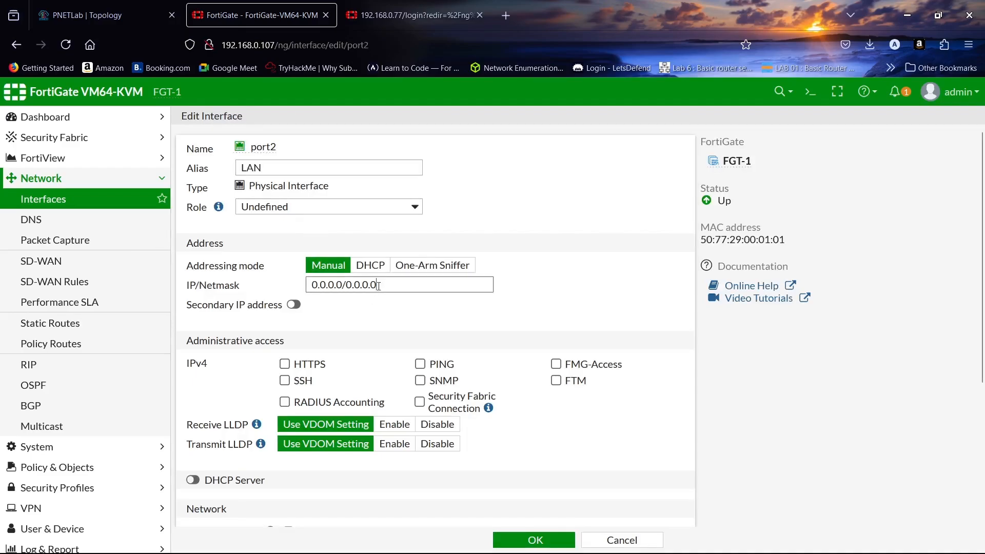
pyautogui.write('10.')
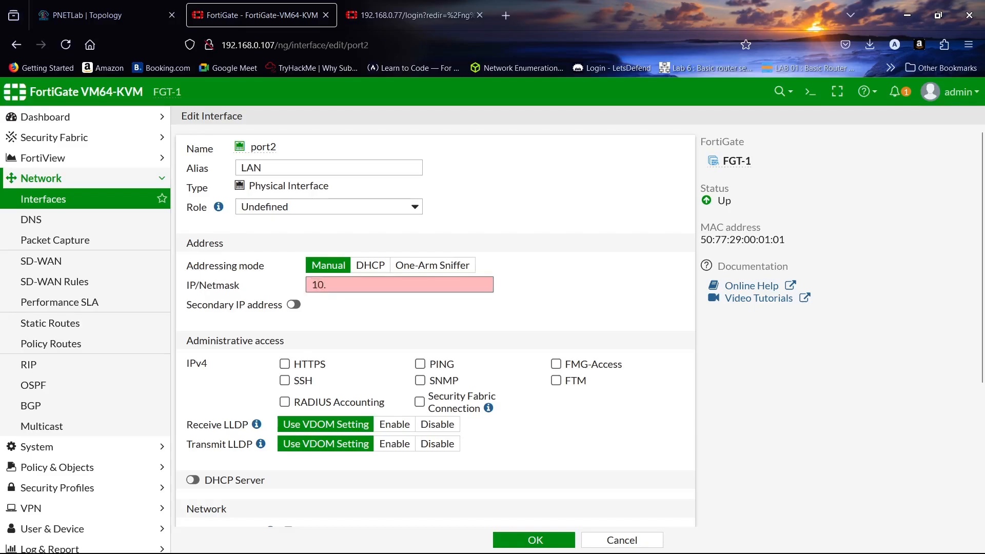
pyautogui.write('10.1')
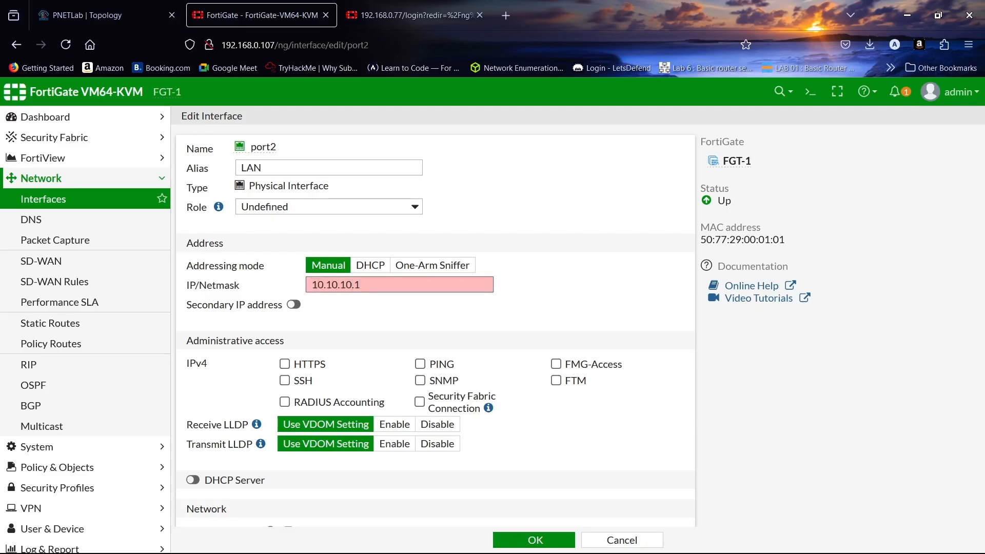
pyautogui.write('0.1/24')
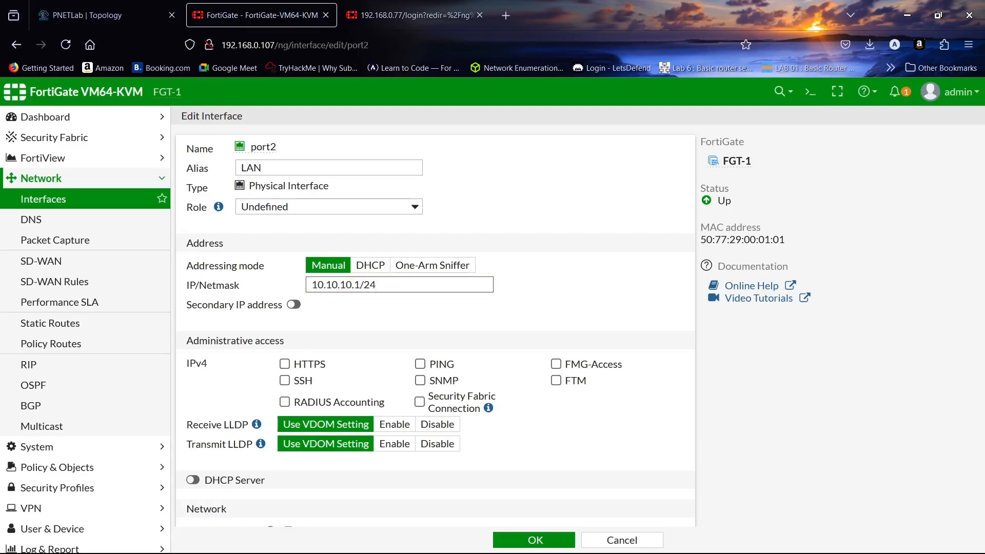
pyautogui.scroll(-3, 428, 359)
# - Allow PING and HTTPS on port2, enable its DHCP server for 10.10.10.2–10.10.10.254, and save
pyautogui.click(429, 291)
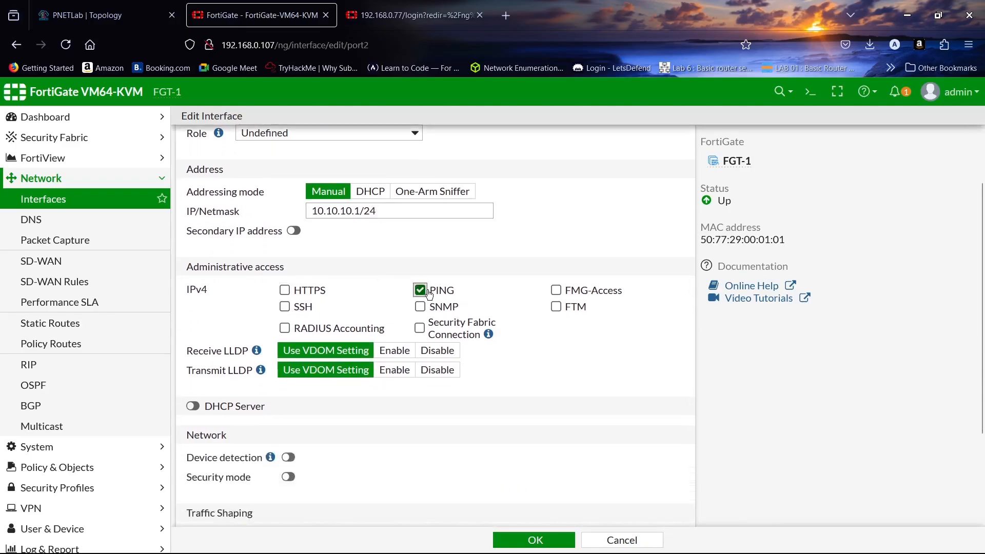
pyautogui.click(285, 291)
pyautogui.scroll(-2, 410, 259)
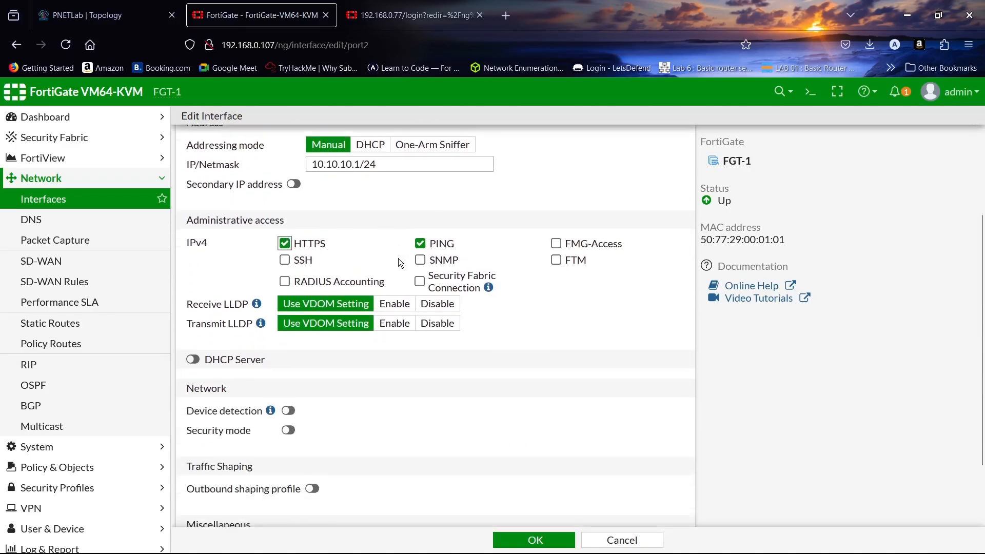
pyautogui.scroll(-1, 400, 262)
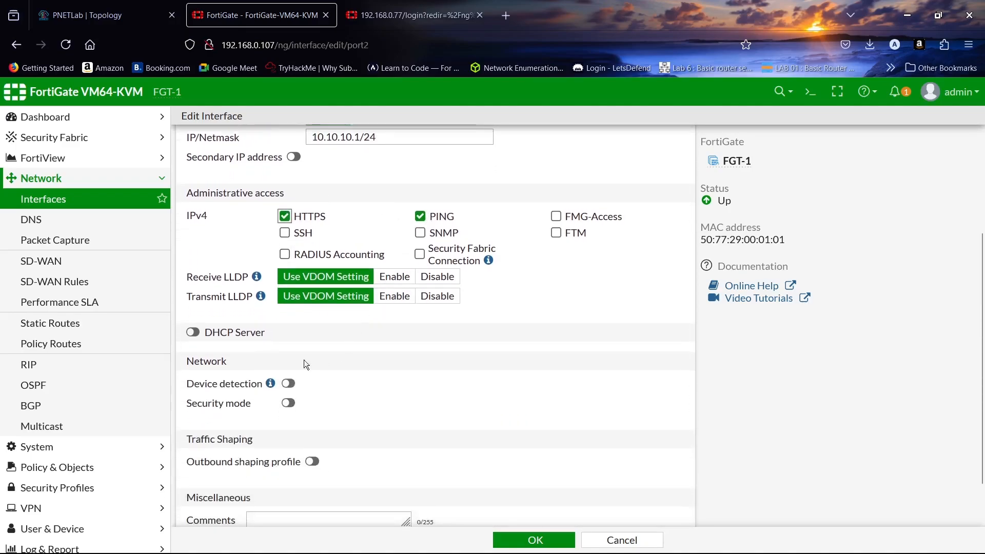
pyautogui.click(194, 332)
pyautogui.scroll(-3, 411, 333)
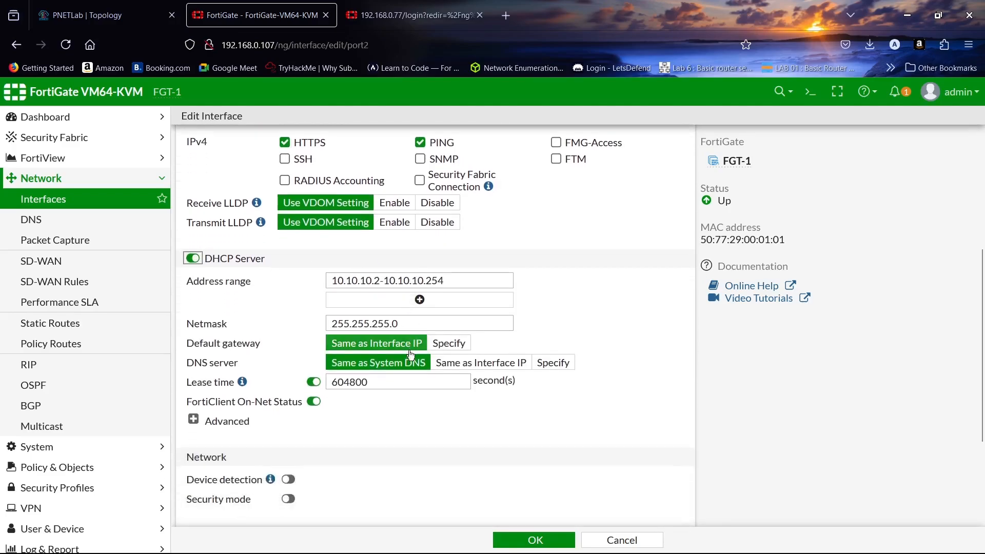
pyautogui.click(514, 534)
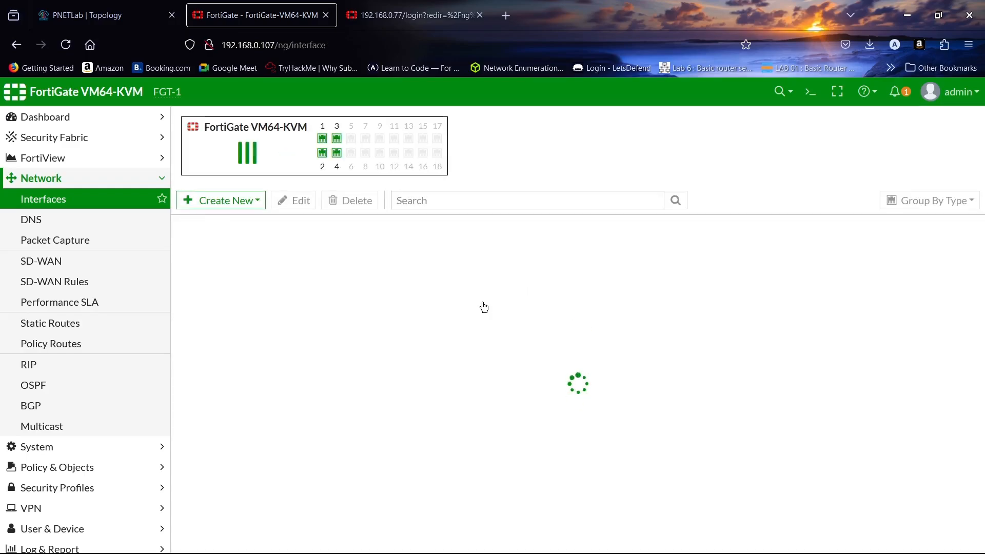
# - Edit port4, enter the alias HA-2, and save the interface
pyautogui.doubleClick(319, 332)
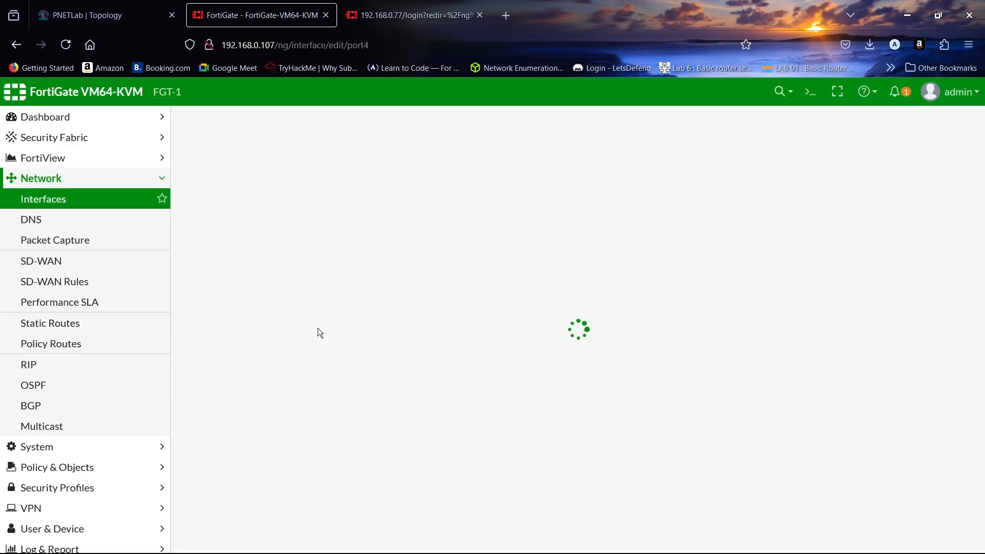
pyautogui.click(306, 168)
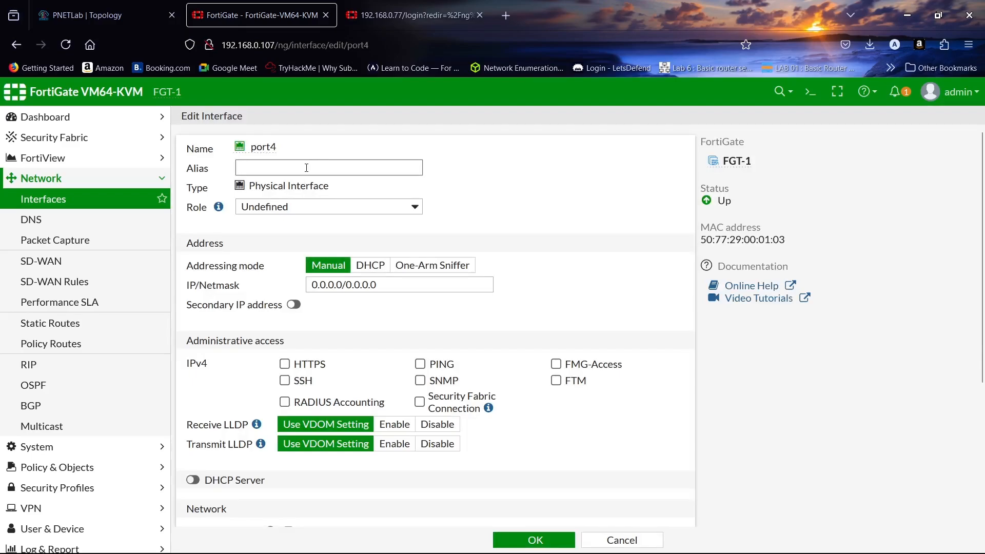
pyautogui.write('HA-2')
pyautogui.moveTo(570, 525)
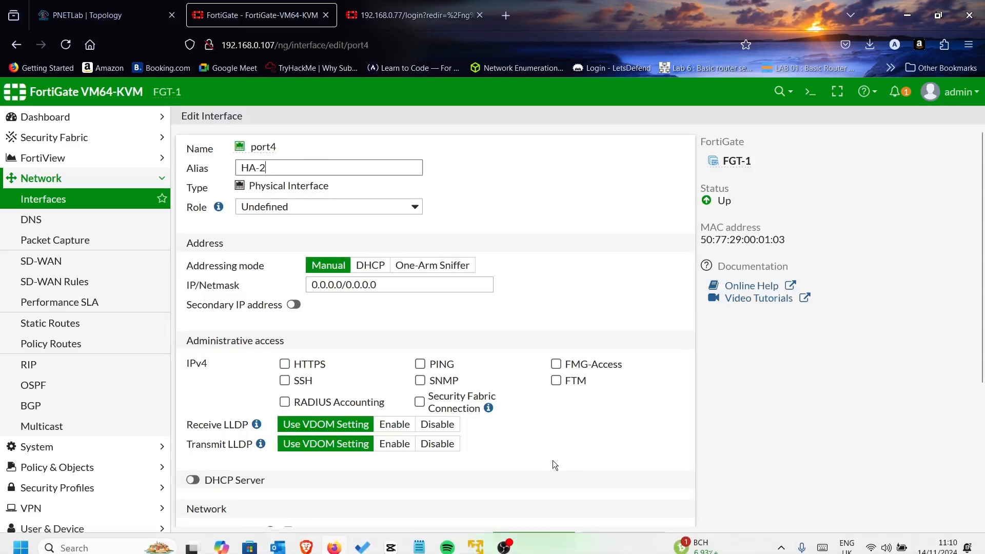
pyautogui.click(538, 537)
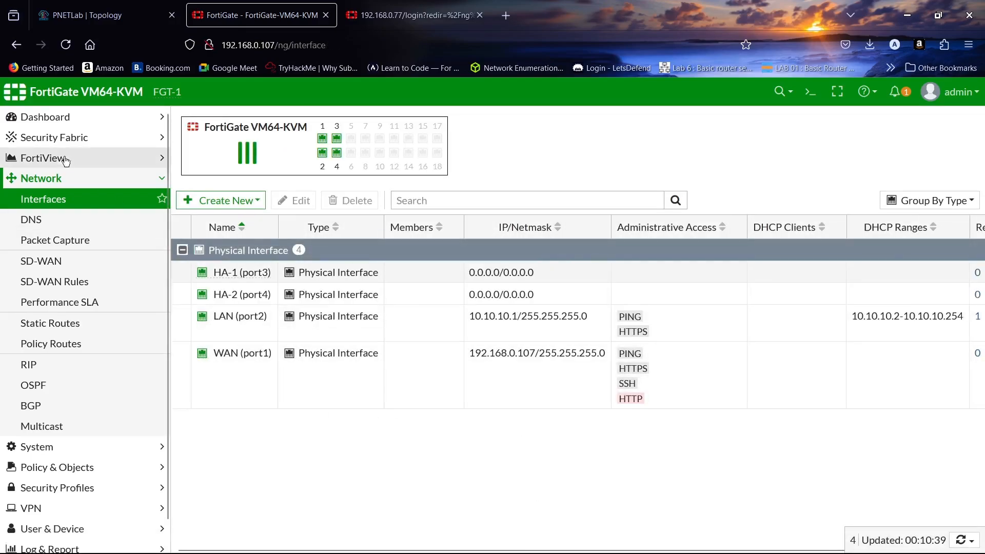
# - Specify DNS servers 8.8.8.8 (primary) and 4.4.4.4 (secondary) and apply them
pyautogui.click(67, 220)
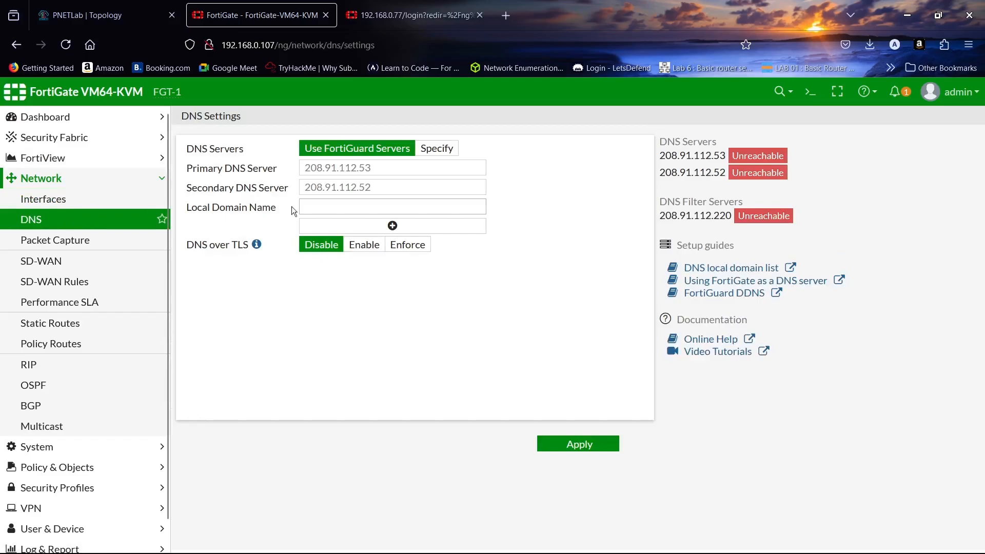
pyautogui.click(436, 148)
pyautogui.tripleClick(398, 171)
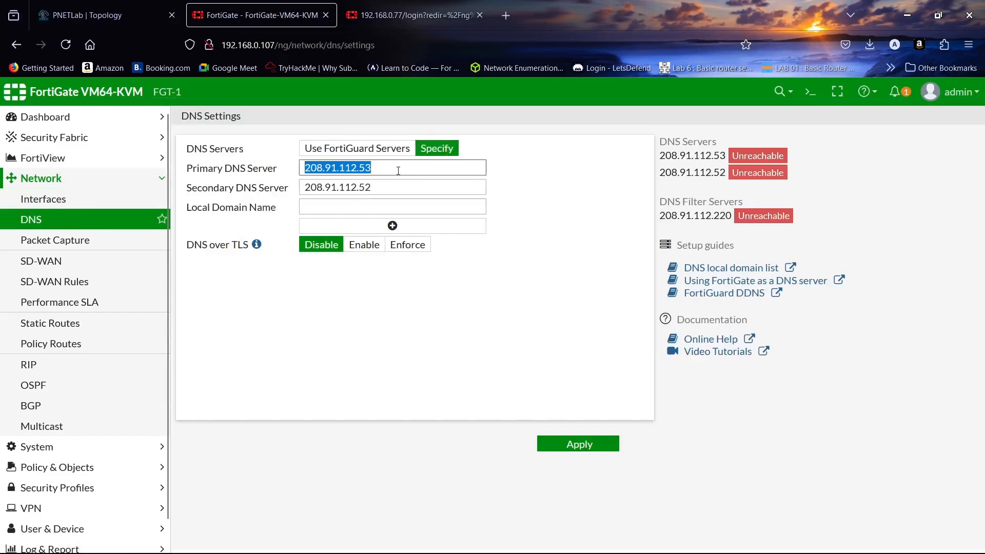
pyautogui.write('8.8.8')
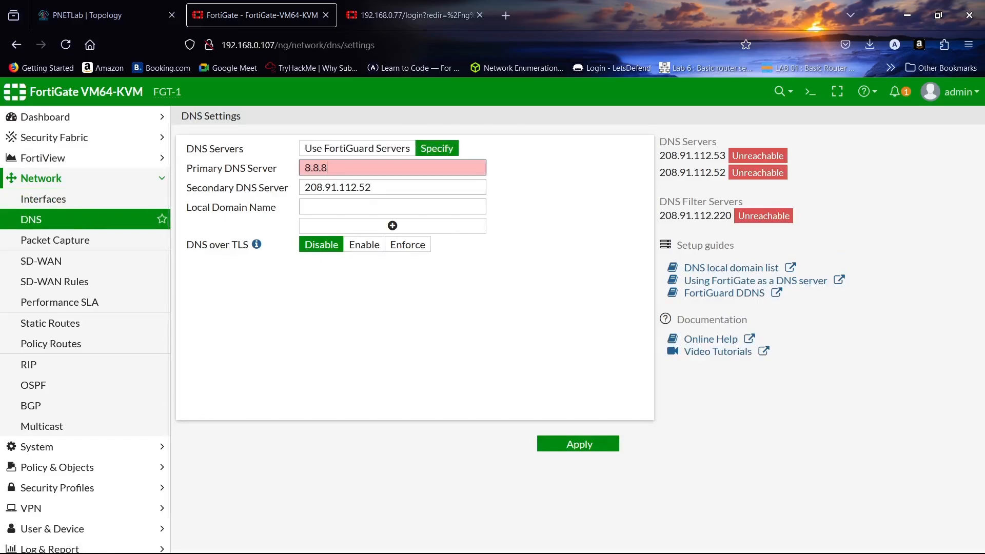
pyautogui.write('.8')
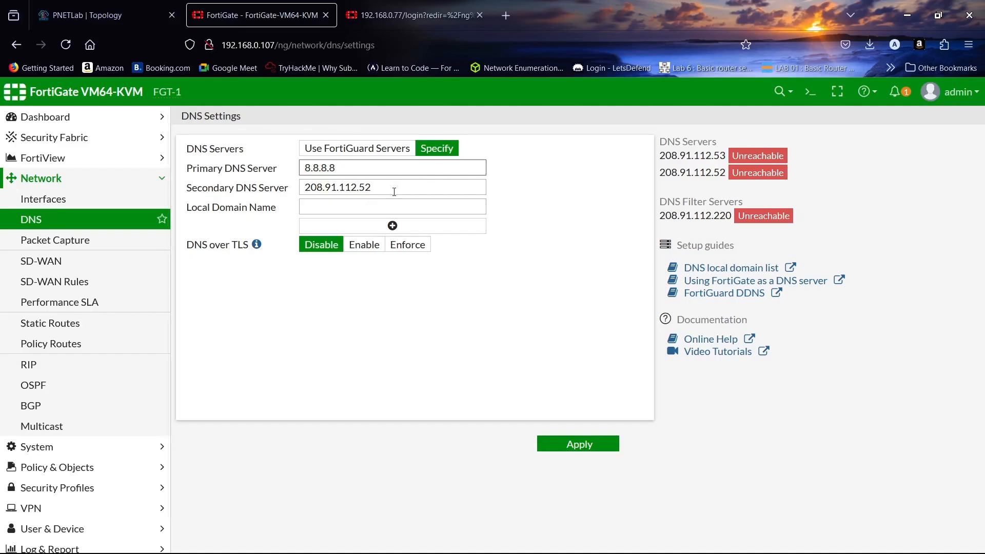
pyautogui.tripleClick(395, 187)
pyautogui.write('4')
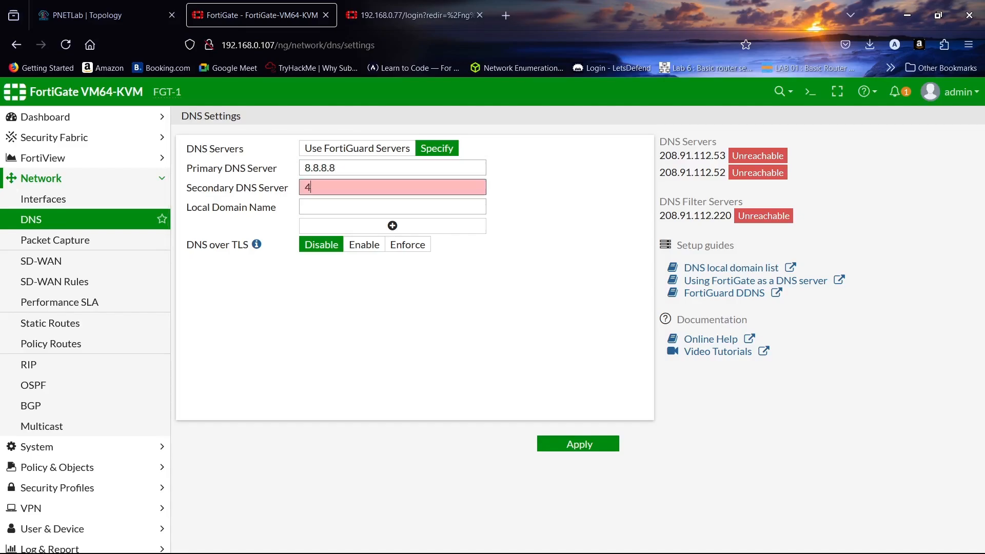
pyautogui.write('.4.4.4')
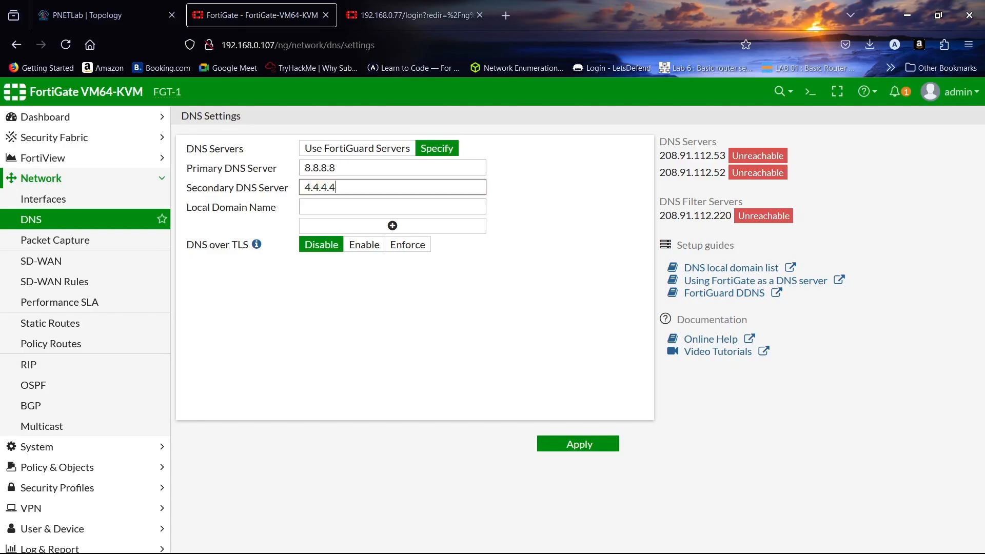
pyautogui.click(596, 449)
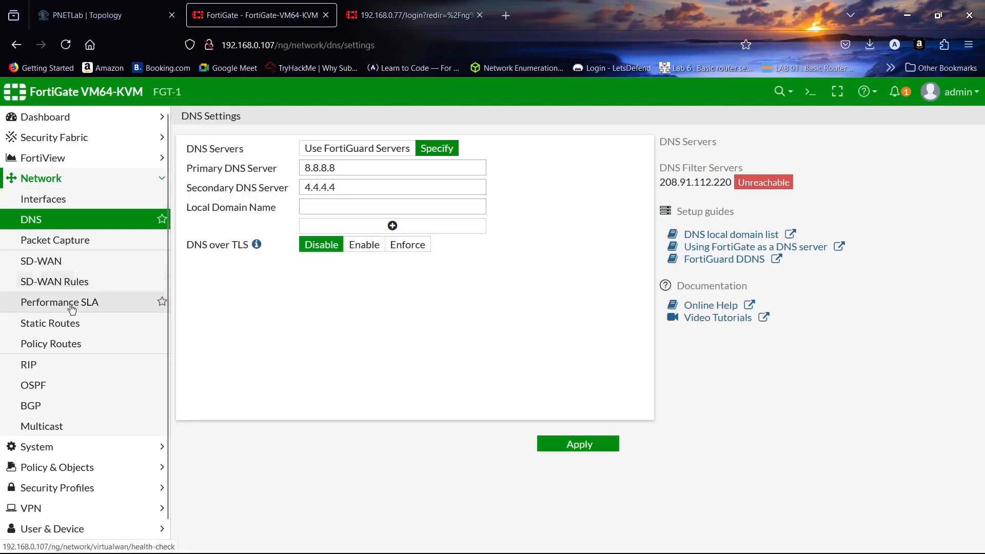
pyautogui.click(73, 325)
# - Create a default static route via gateway 192.168.0.1 and save it
pyautogui.click(225, 120)
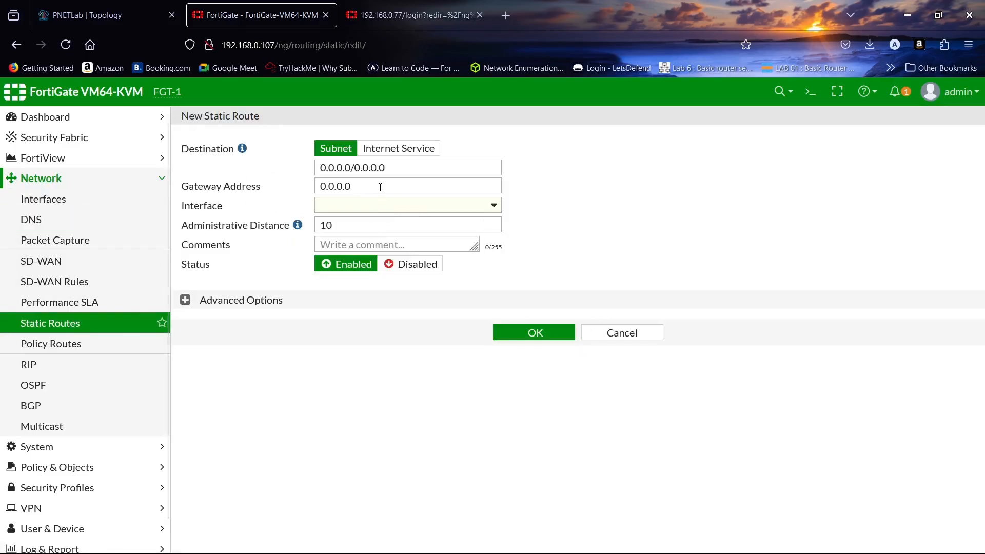
pyautogui.click(380, 187)
pyautogui.write('192.168.0.1')
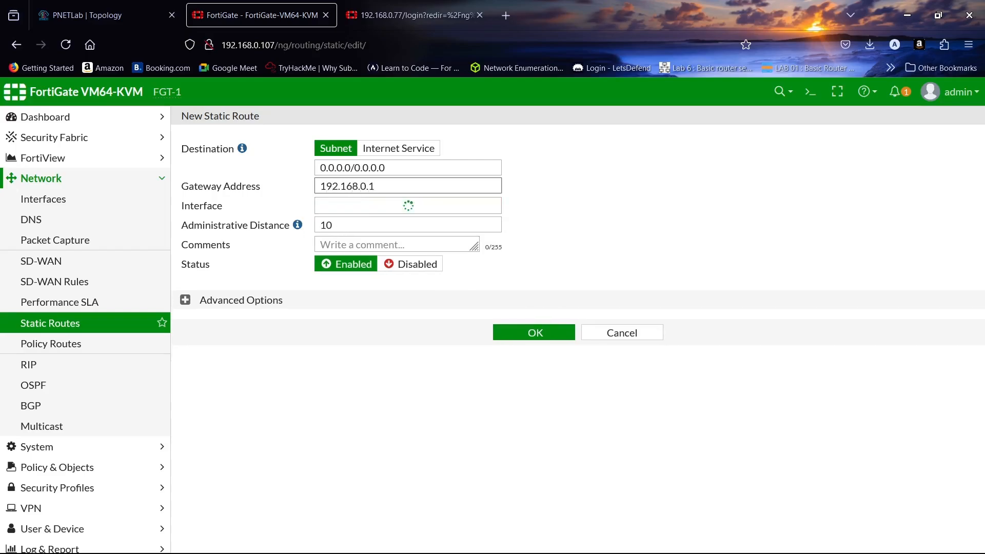
pyautogui.click(528, 333)
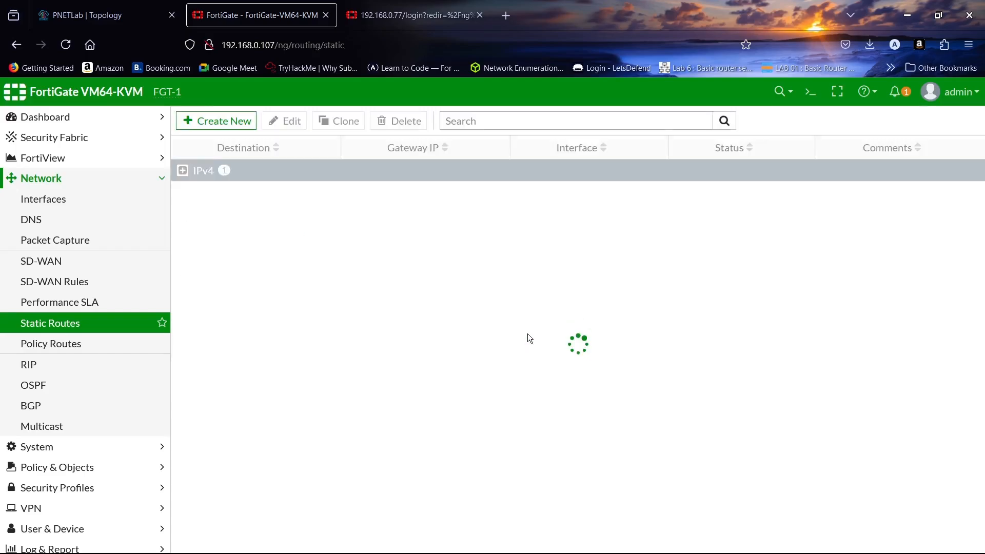
# - Collapse Network and go to Policy & Objects > IPv4 Policy
pyautogui.click(88, 178)
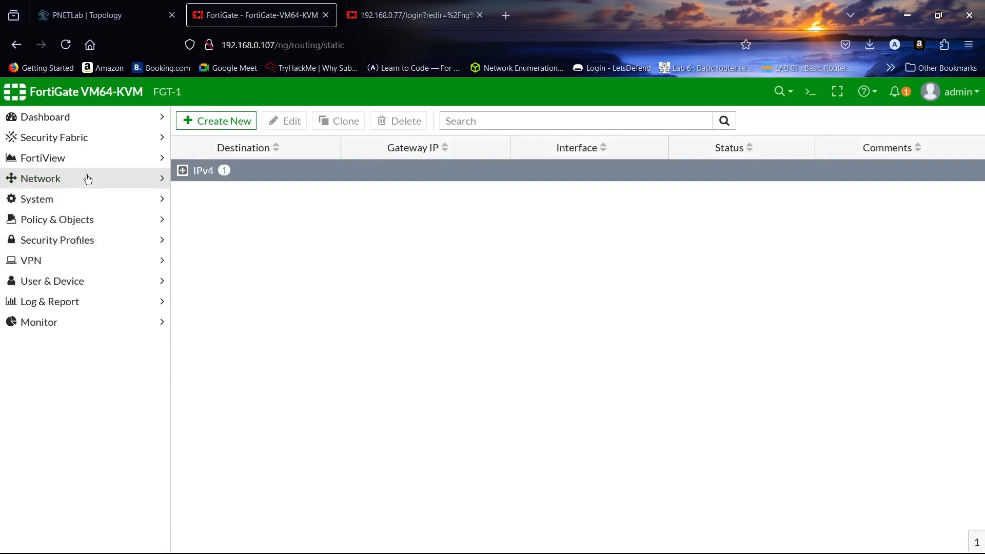
pyautogui.click(80, 222)
pyautogui.click(54, 242)
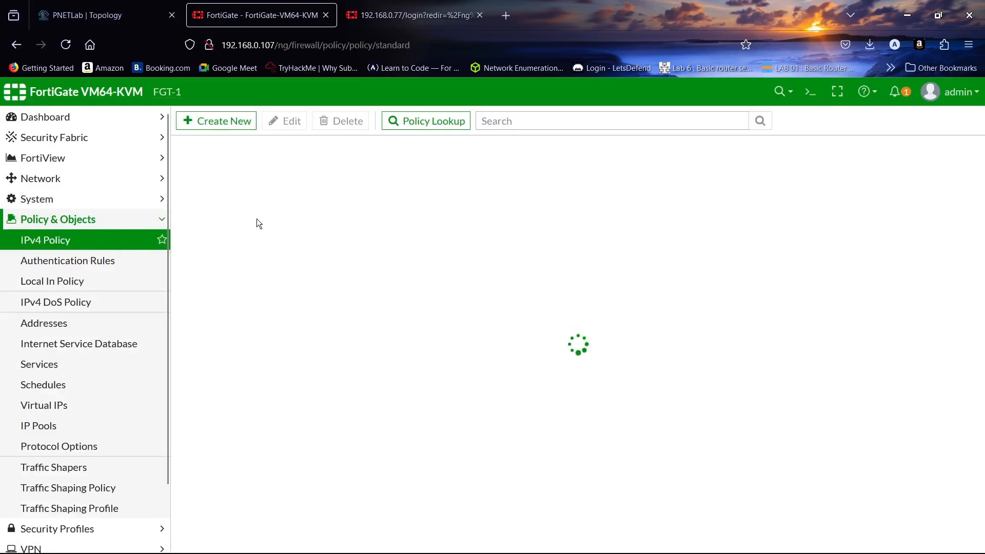
# - Start policy LAN-WAN from LAN (port2) to WAN (port1) with source and destination all
pyautogui.click(224, 123)
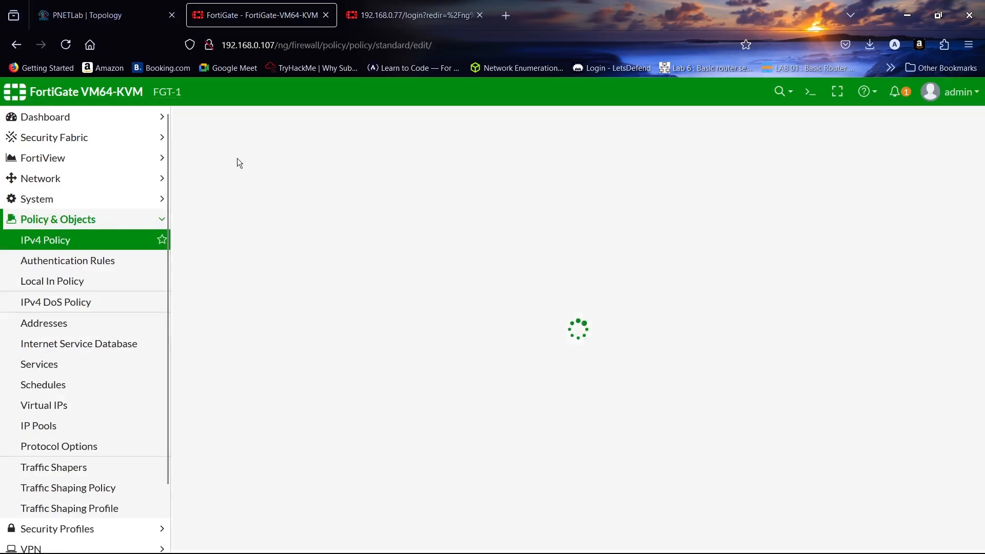
pyautogui.click(318, 160)
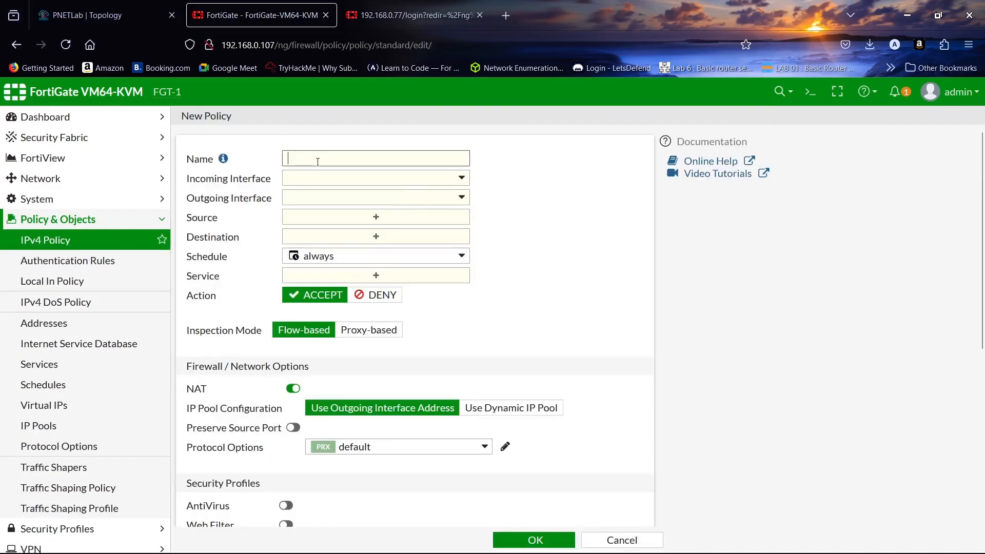
pyautogui.write('LAN-WAN')
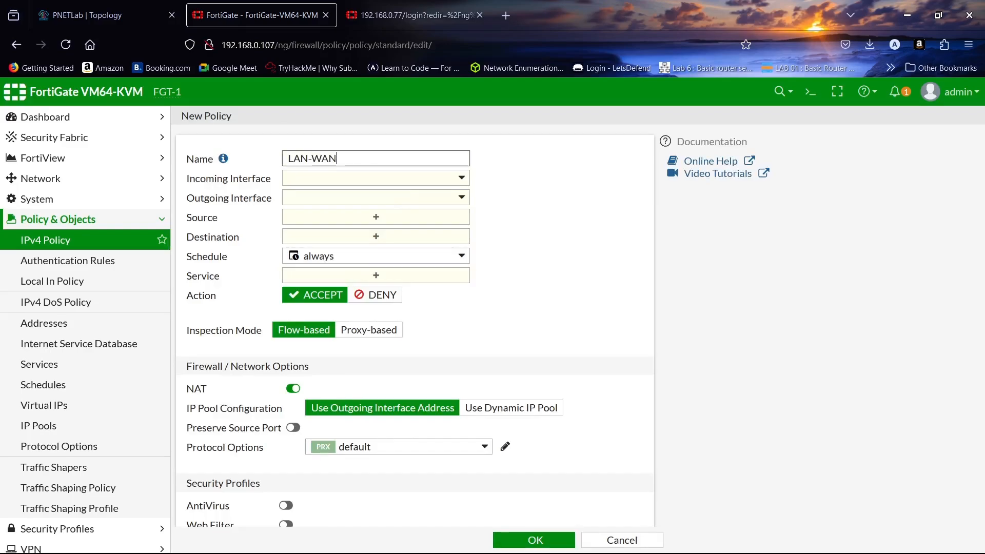
pyautogui.click(370, 184)
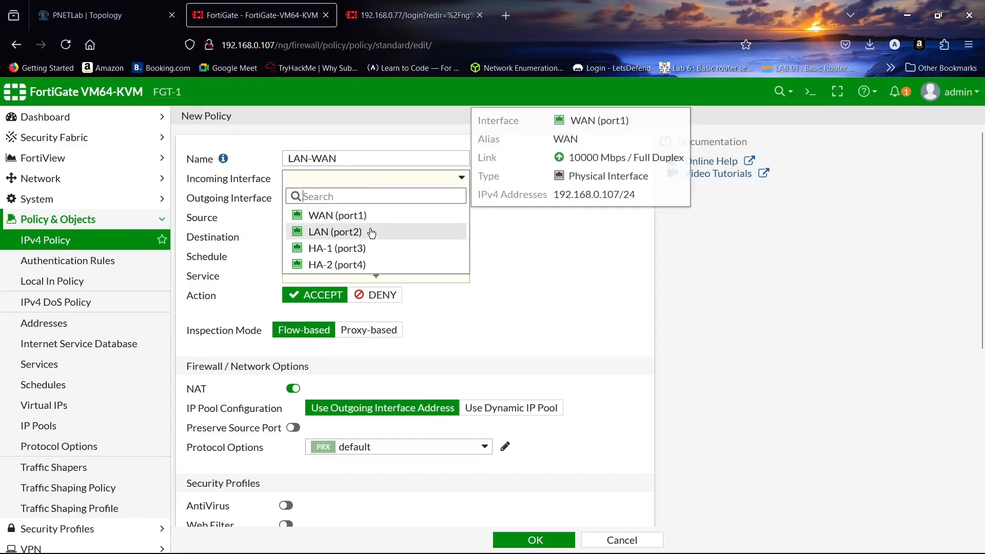
pyautogui.click(372, 234)
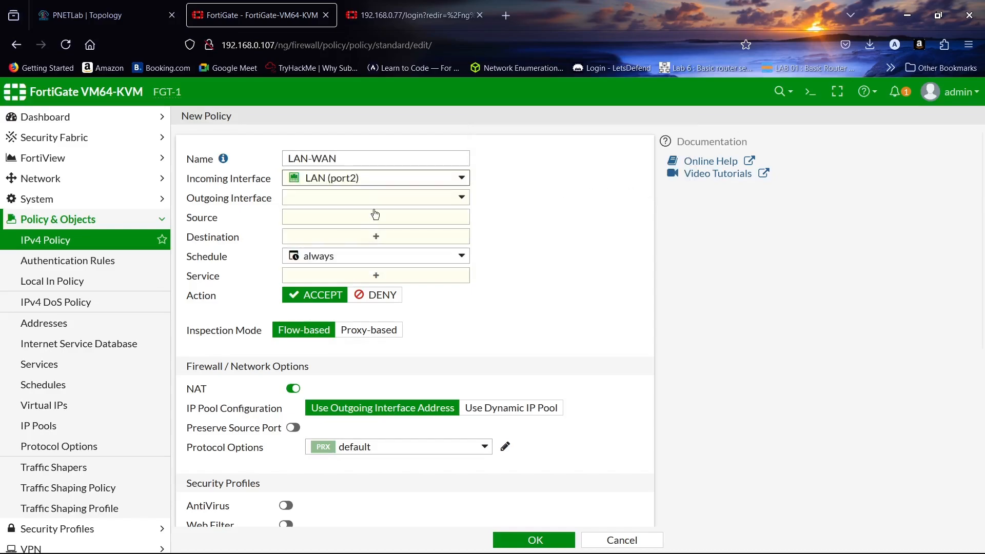
pyautogui.click(378, 199)
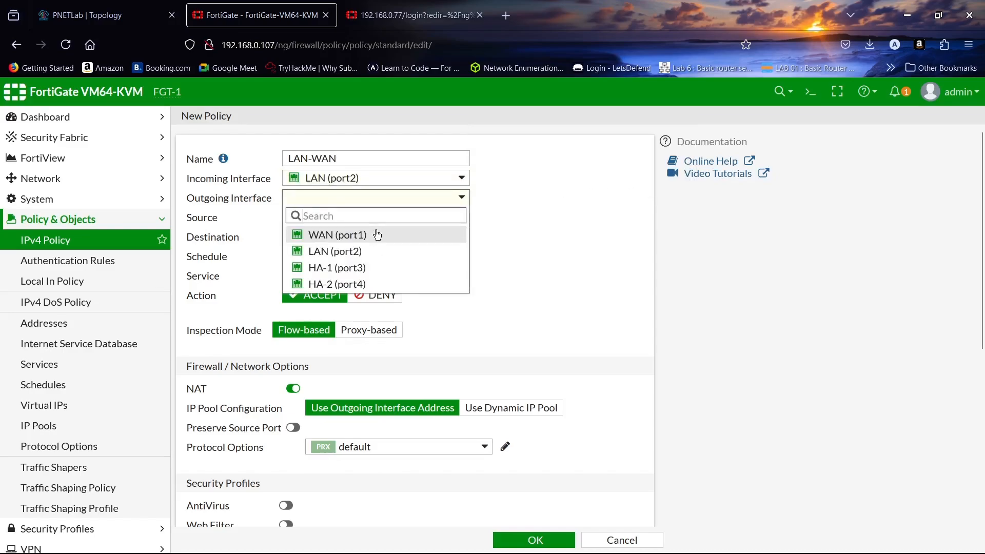
pyautogui.click(377, 235)
pyautogui.click(384, 218)
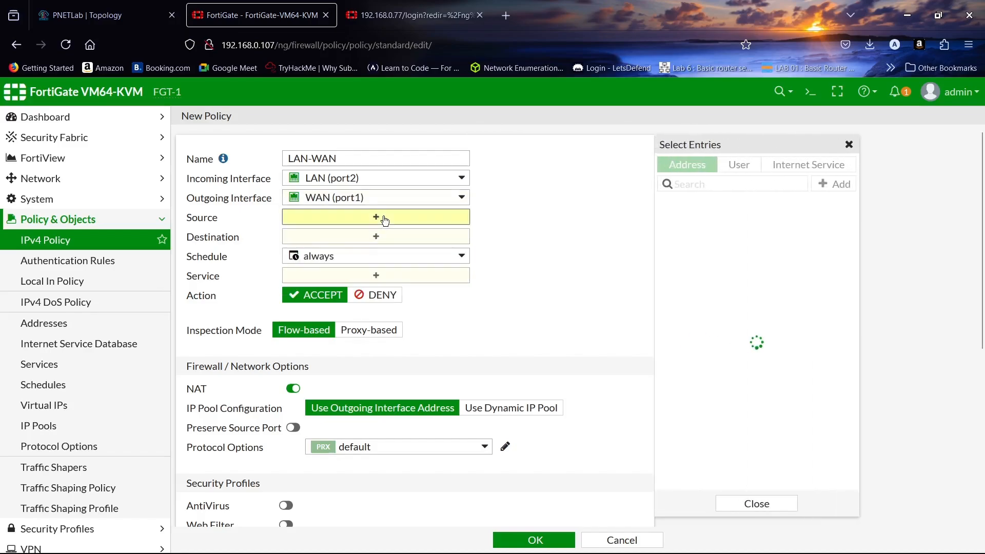
pyautogui.click(694, 224)
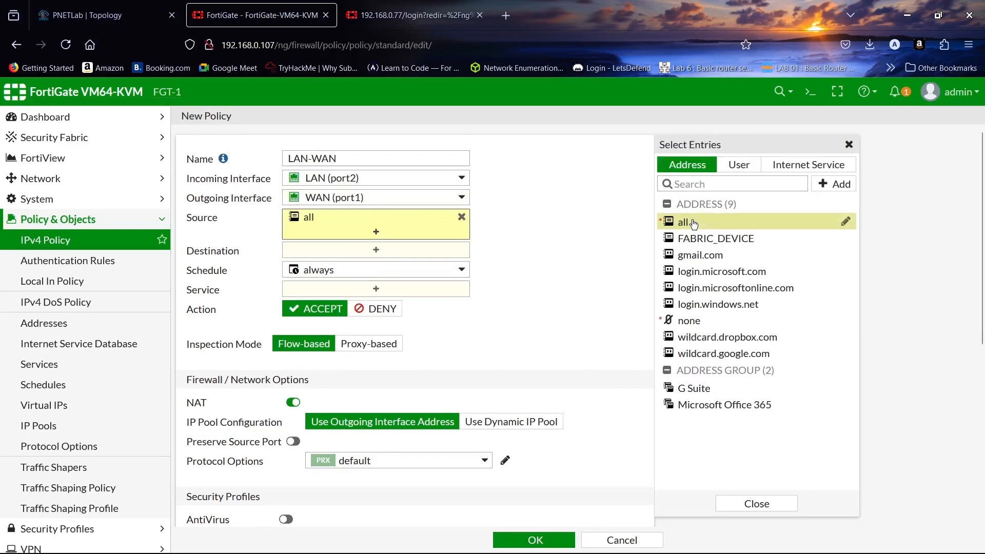
pyautogui.click(424, 249)
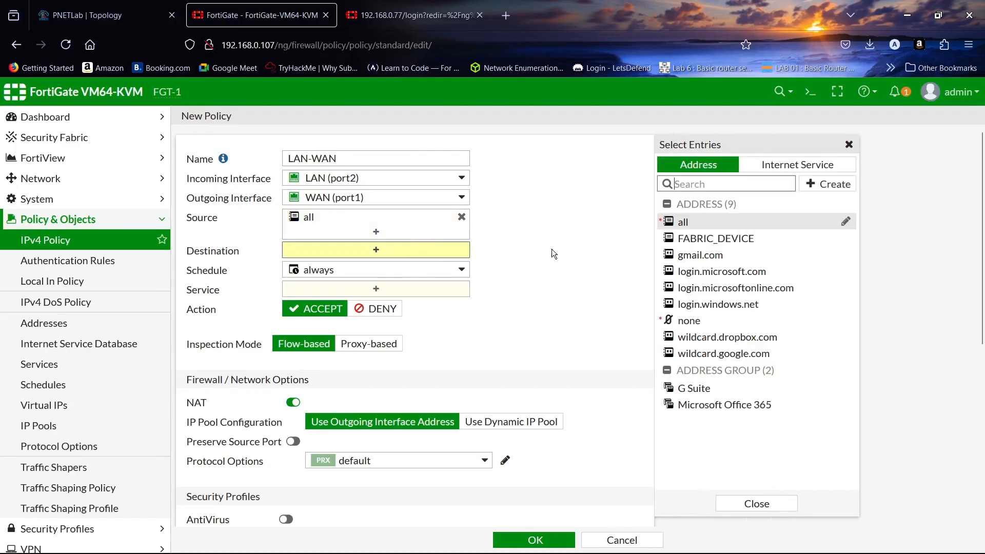
pyautogui.click(700, 223)
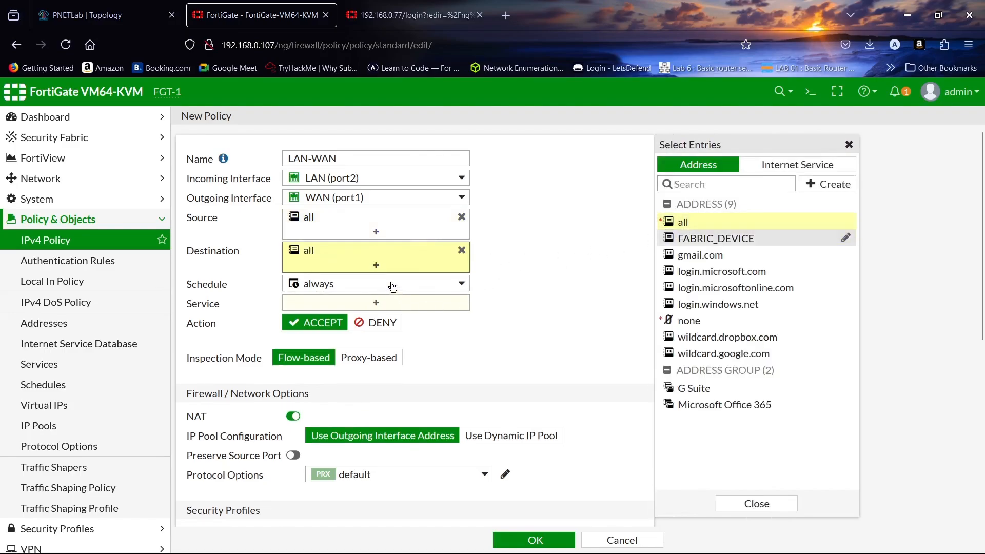
# - Add service ALL, keep NAT enabled, log all sessions, and save the LAN-WAN policy
pyautogui.click(384, 305)
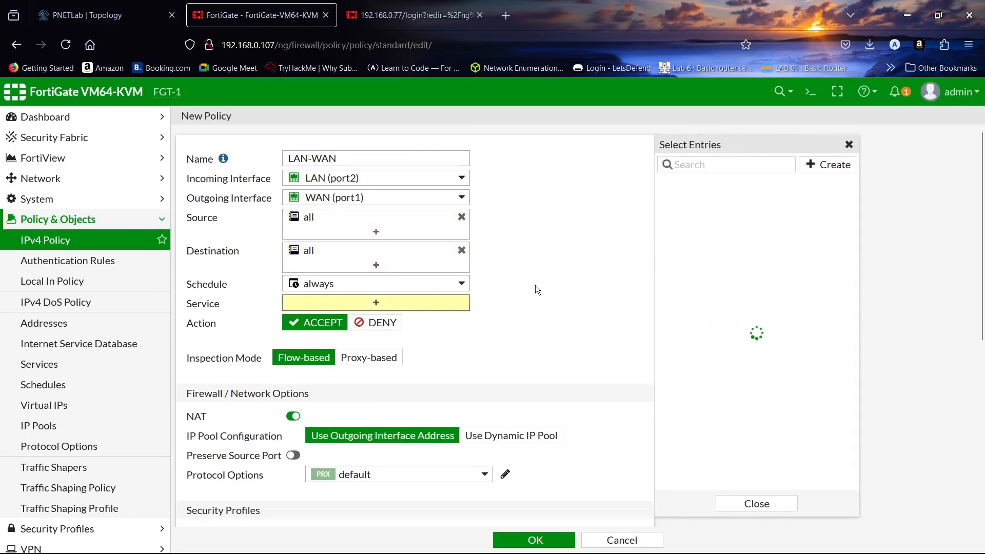
pyautogui.click(687, 217)
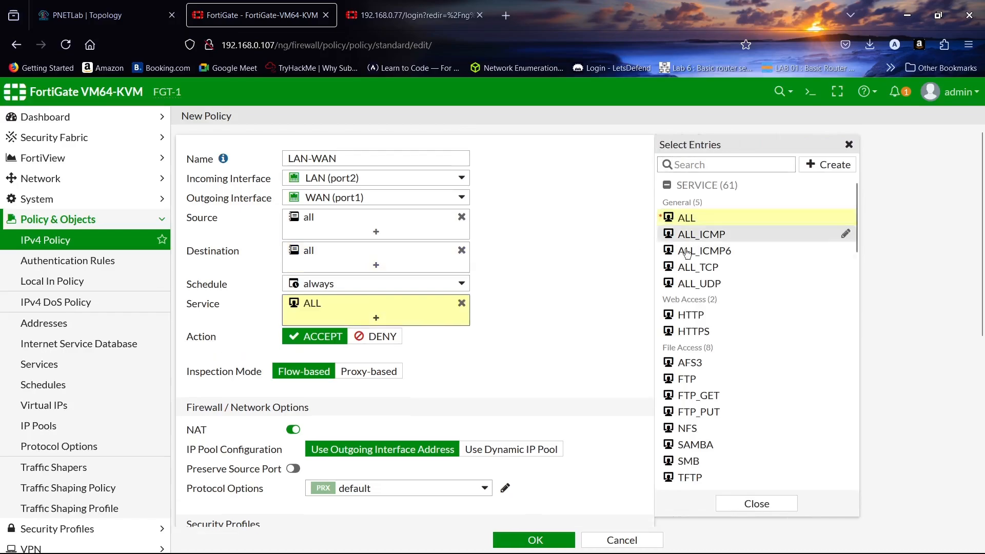
pyautogui.click(778, 510)
pyautogui.scroll(-5, 544, 257)
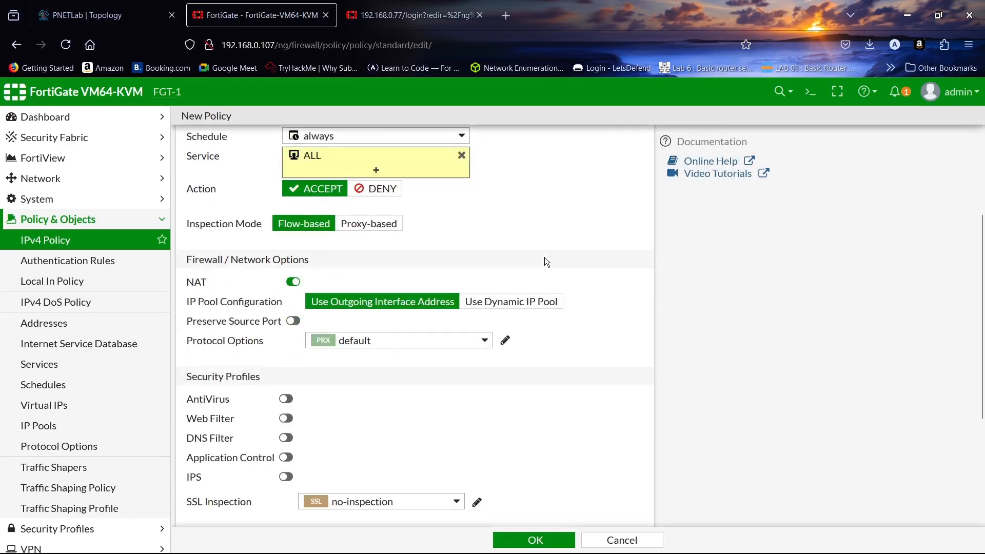
pyautogui.click(292, 208)
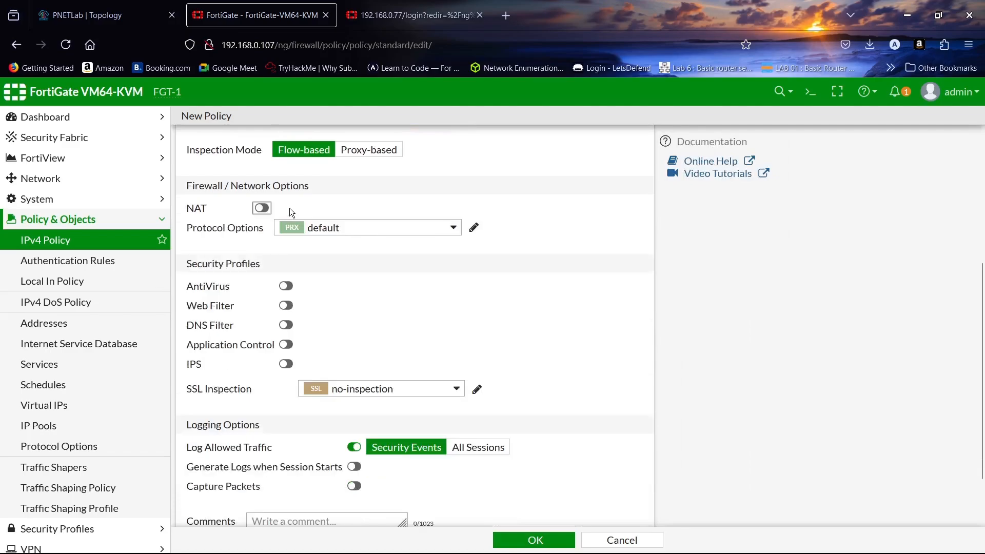
pyautogui.click(290, 208)
pyautogui.scroll(-2, 460, 195)
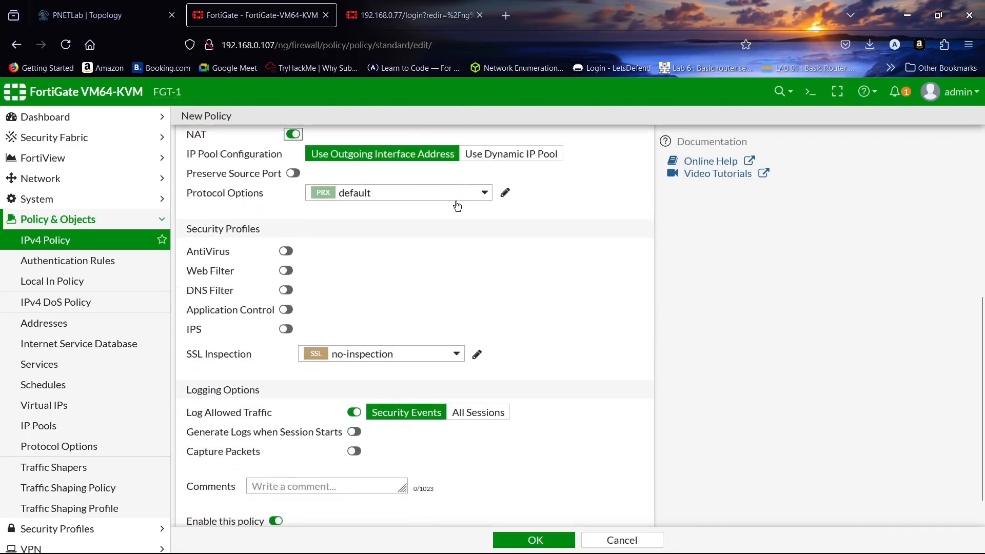
pyautogui.click(494, 380)
pyautogui.click(531, 540)
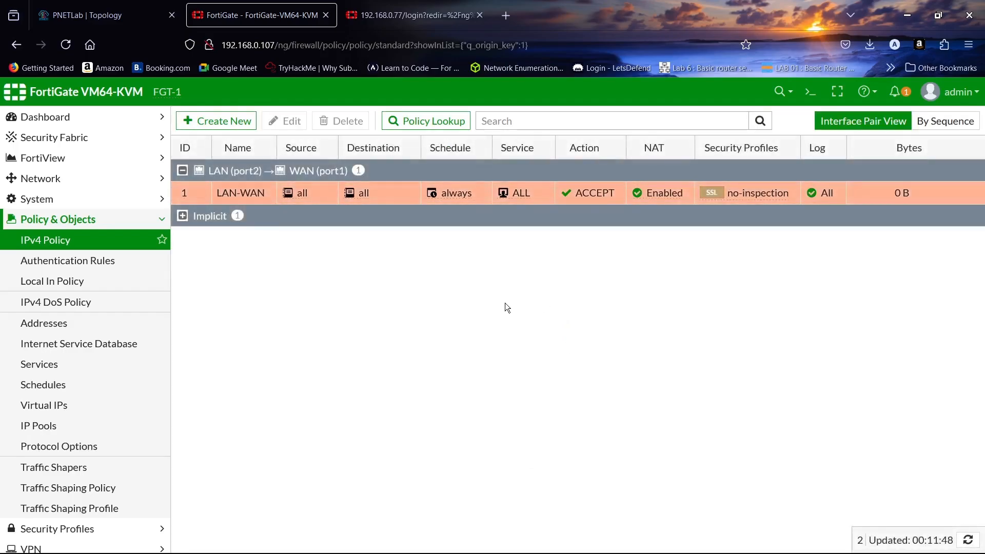
# - Start policy WAN-LAN from WAN (port1) to LAN (port2) with source and destination all
pyautogui.click(211, 118)
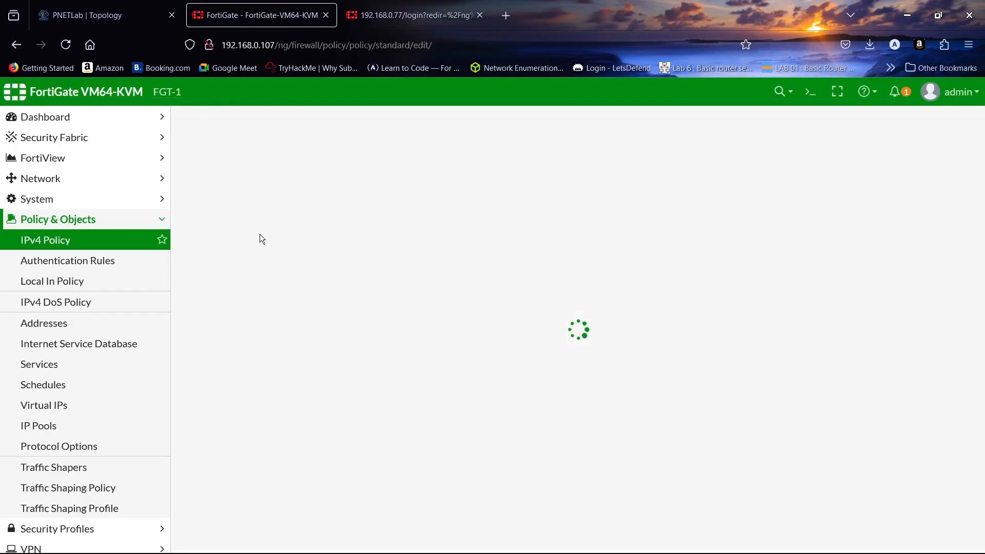
pyautogui.click(320, 164)
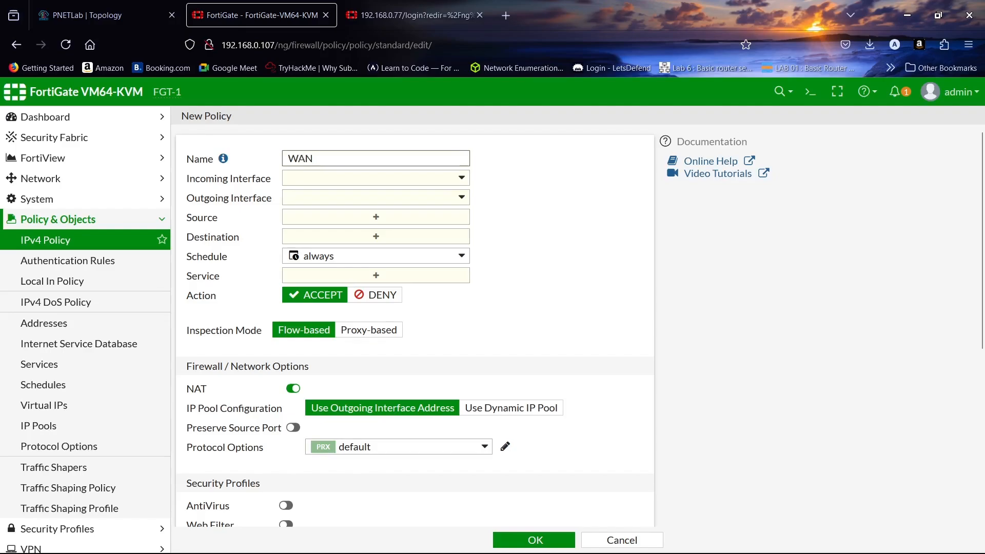
pyautogui.click(356, 180)
pyautogui.click(363, 214)
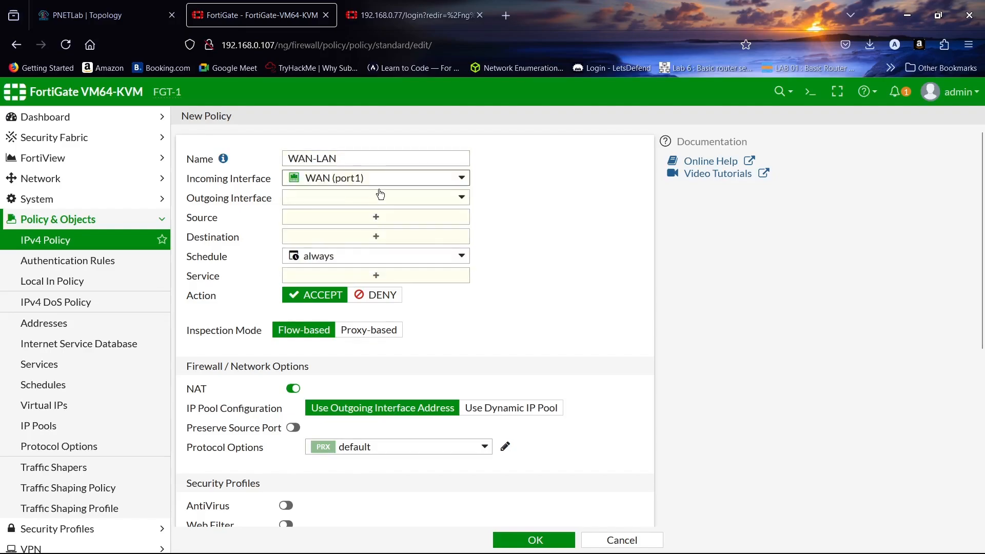
pyautogui.click(381, 194)
pyautogui.click(384, 250)
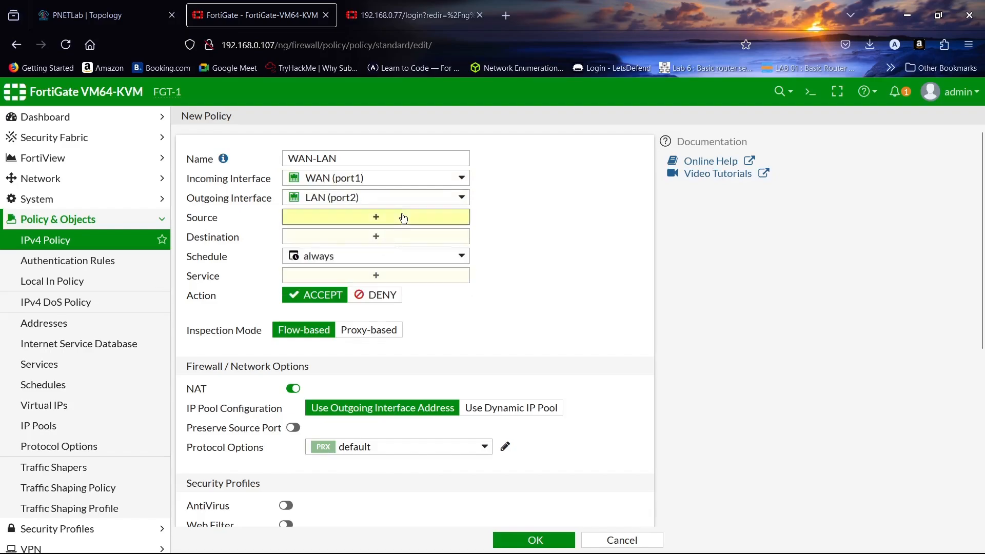
pyautogui.click(403, 218)
pyautogui.click(718, 222)
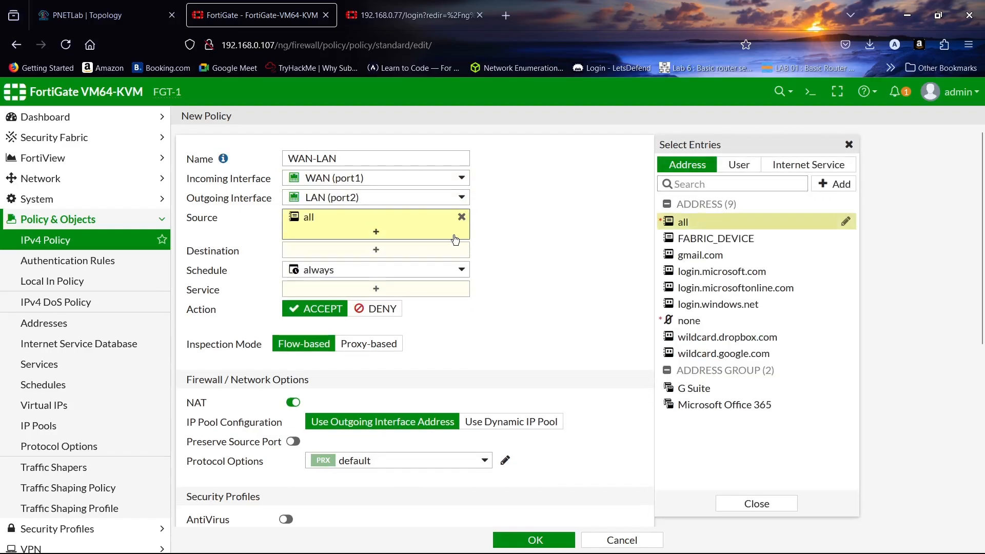
pyautogui.click(436, 241)
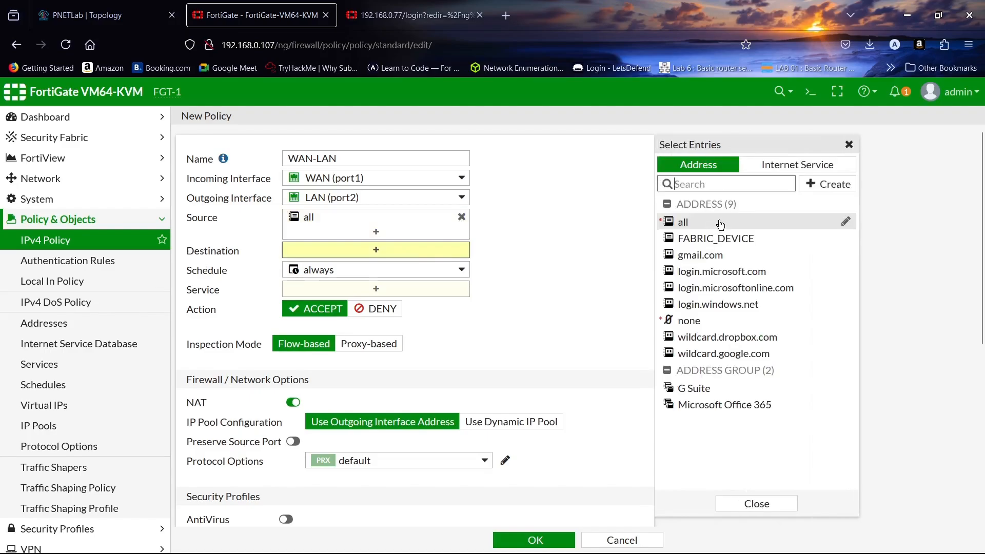
pyautogui.click(711, 223)
# - Add service ALL, disable NAT, and save the WAN-LAN policy
pyautogui.click(429, 305)
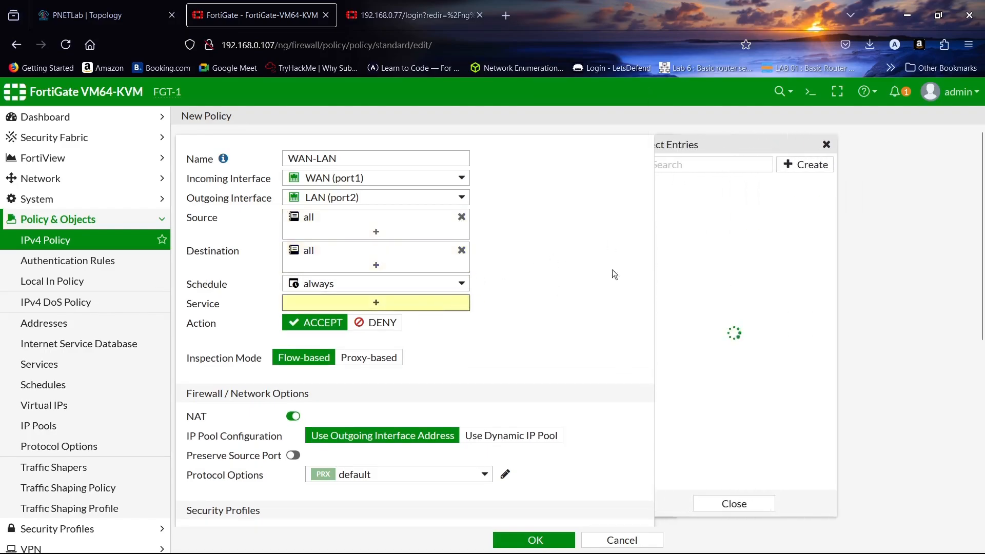
pyautogui.click(722, 221)
pyautogui.click(756, 503)
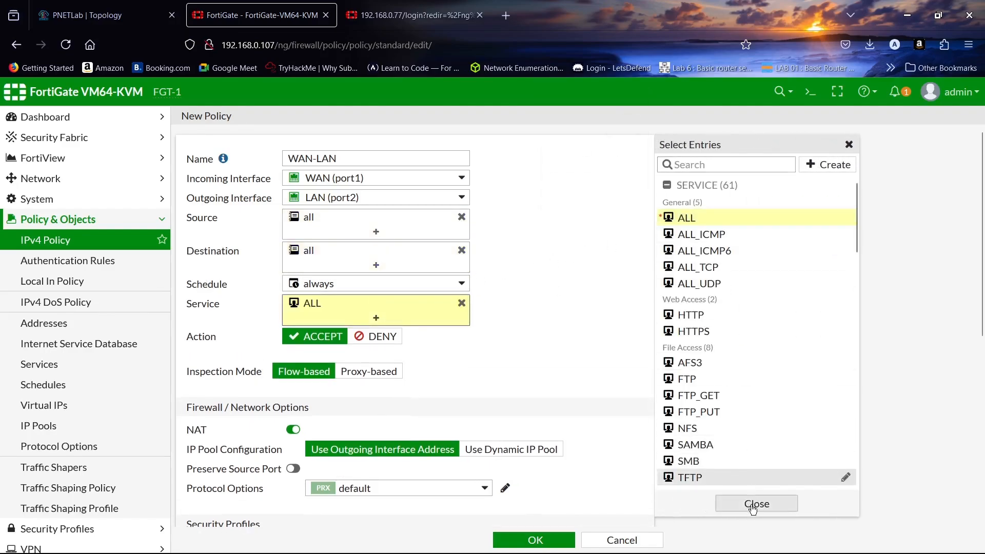
pyautogui.scroll(-1, 527, 266)
pyautogui.scroll(-3, 526, 263)
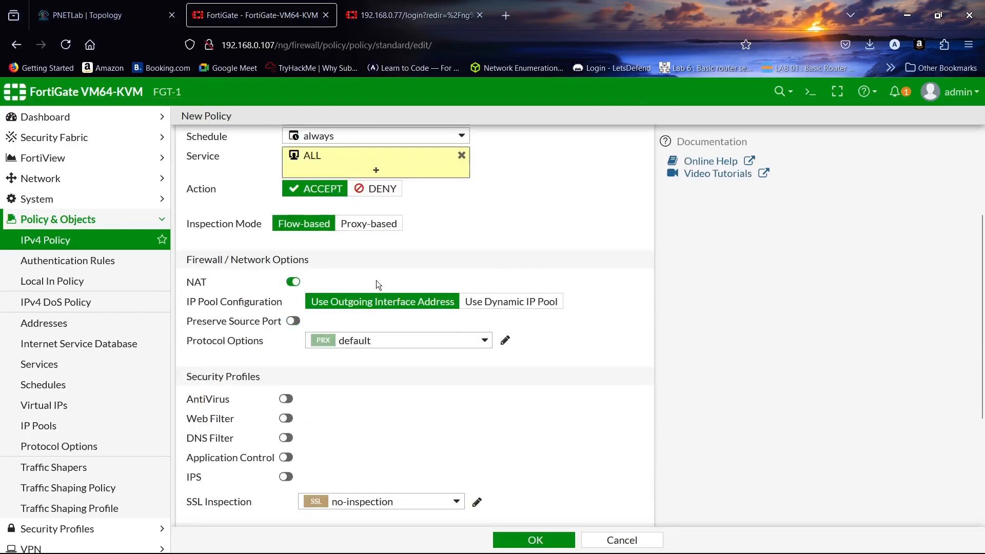
pyautogui.click(291, 282)
pyautogui.scroll(-3, 499, 251)
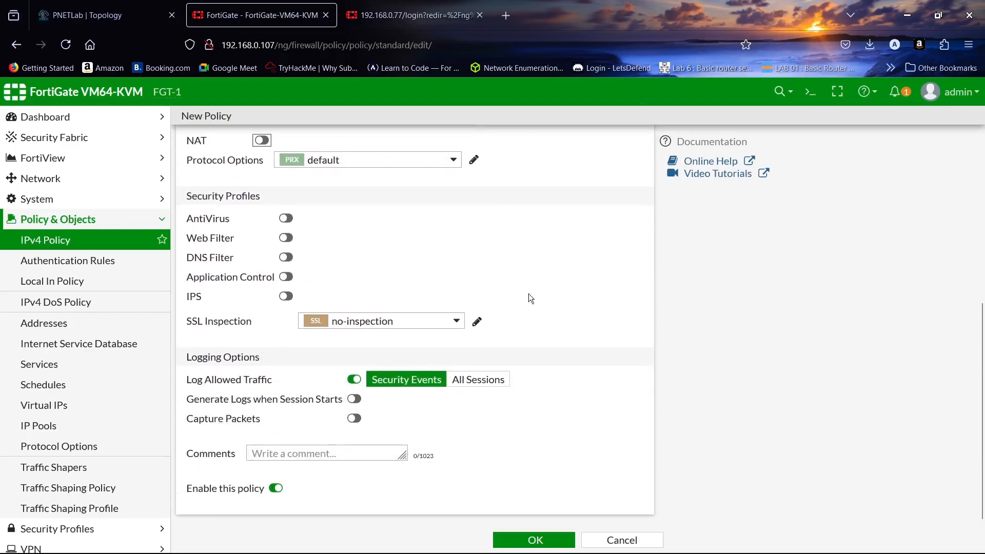
pyautogui.click(530, 540)
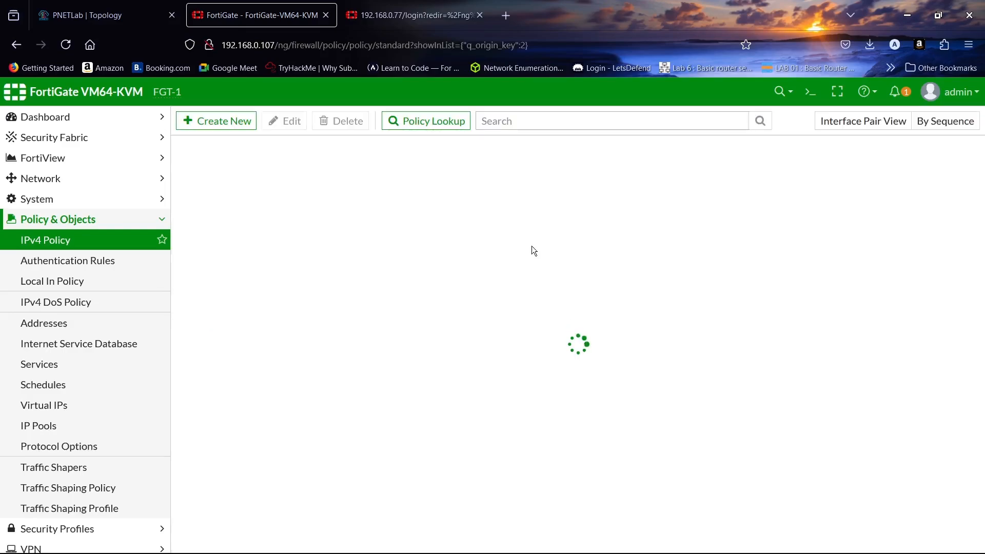
pyautogui.click(102, 15)
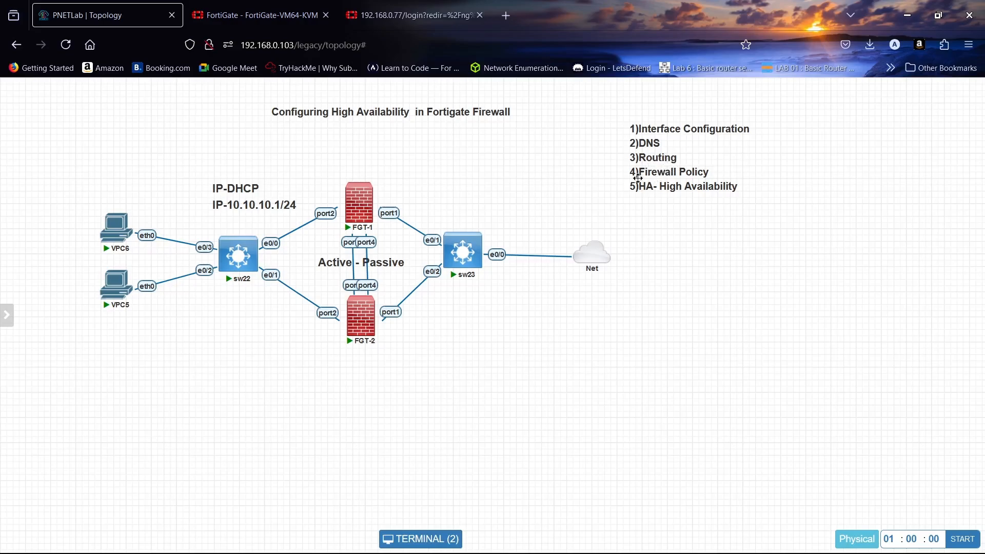
pyautogui.click(256, 14)
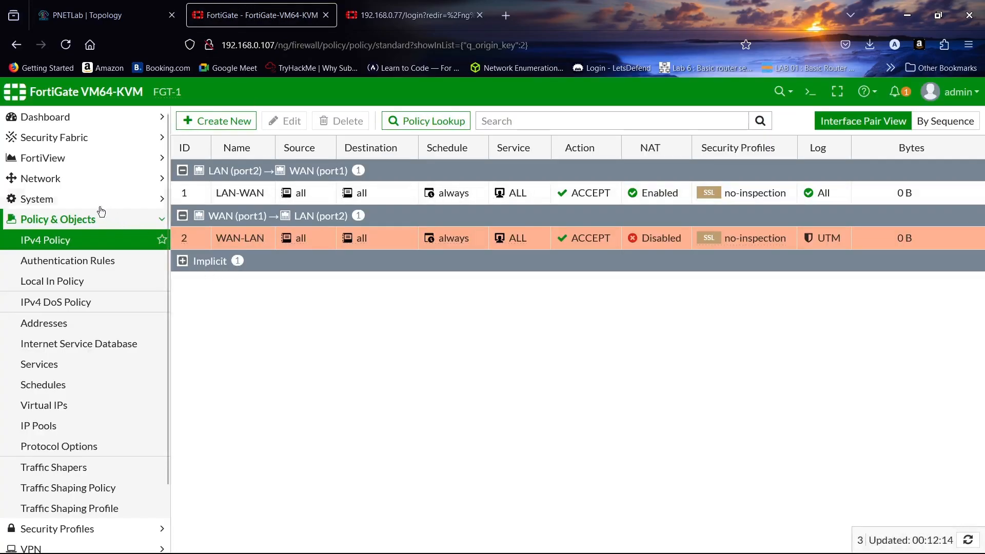
# - Open System > High Availability and set the mode to Active-Passive
pyautogui.click(61, 198)
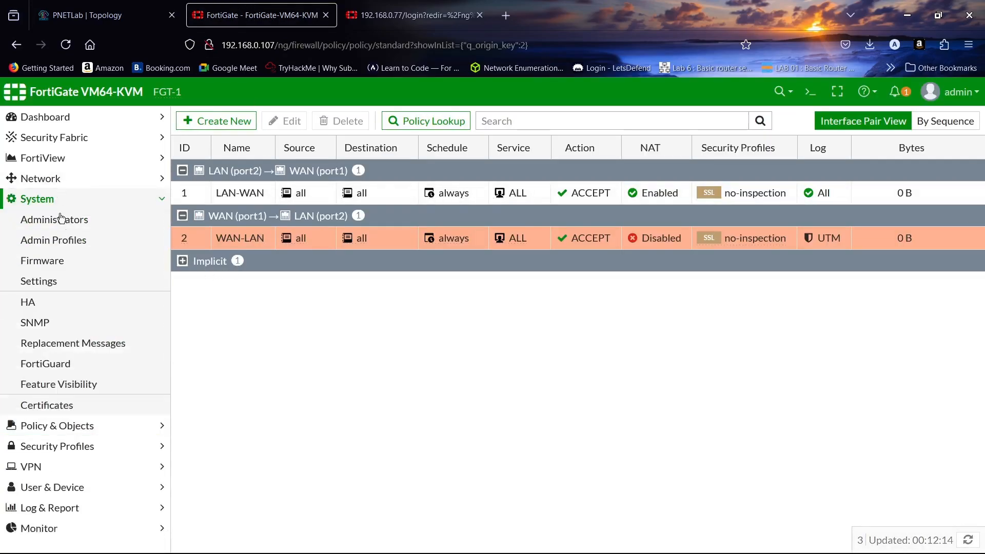
pyautogui.click(46, 309)
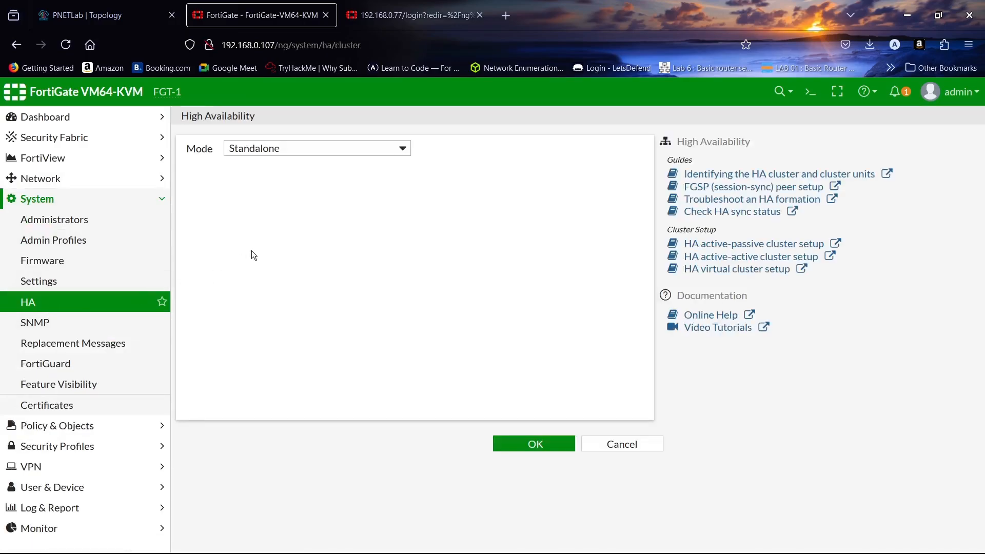
pyautogui.click(362, 145)
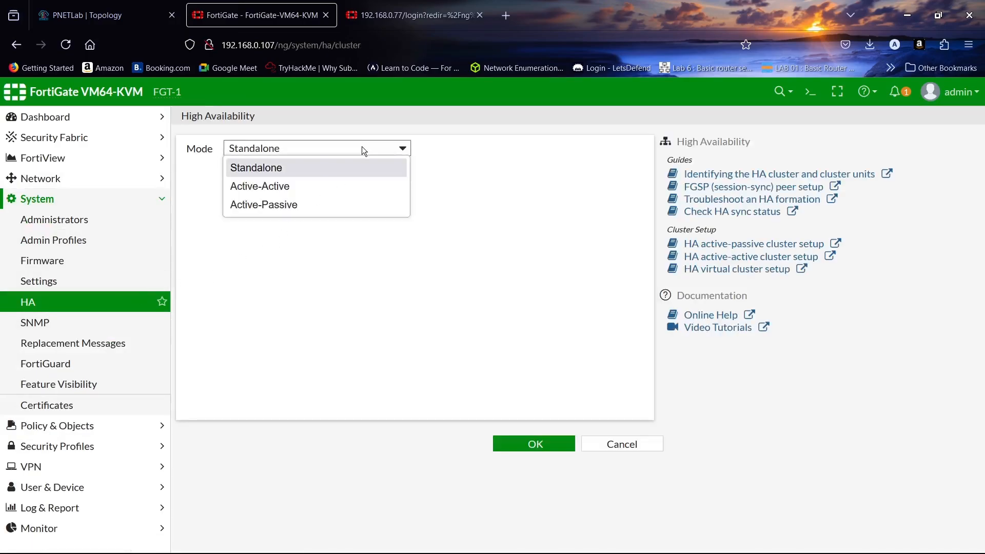
pyautogui.click(353, 204)
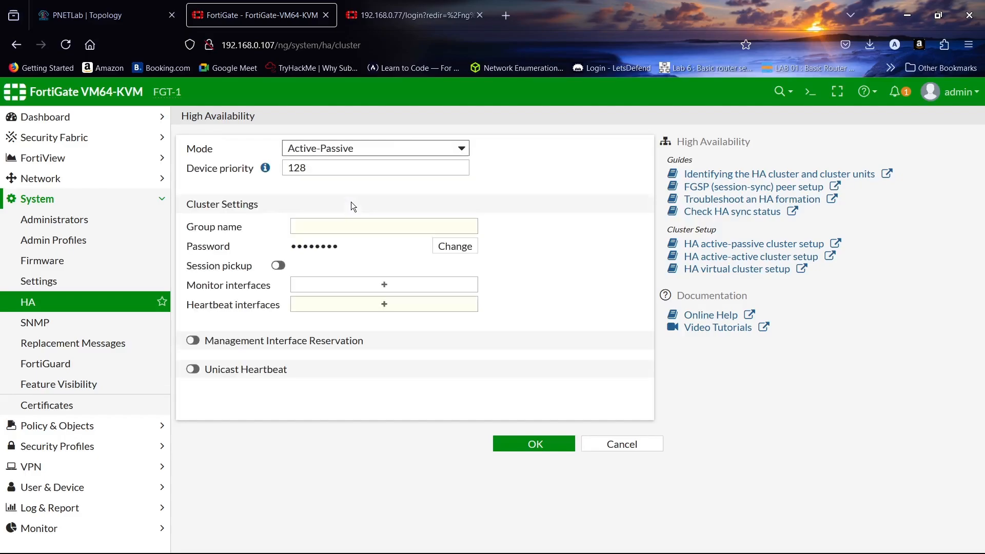
# - Replace device priority 128 with 100 and start entering group name HA-GROUP
pyautogui.click(334, 169)
pyautogui.doubleClick(335, 169)
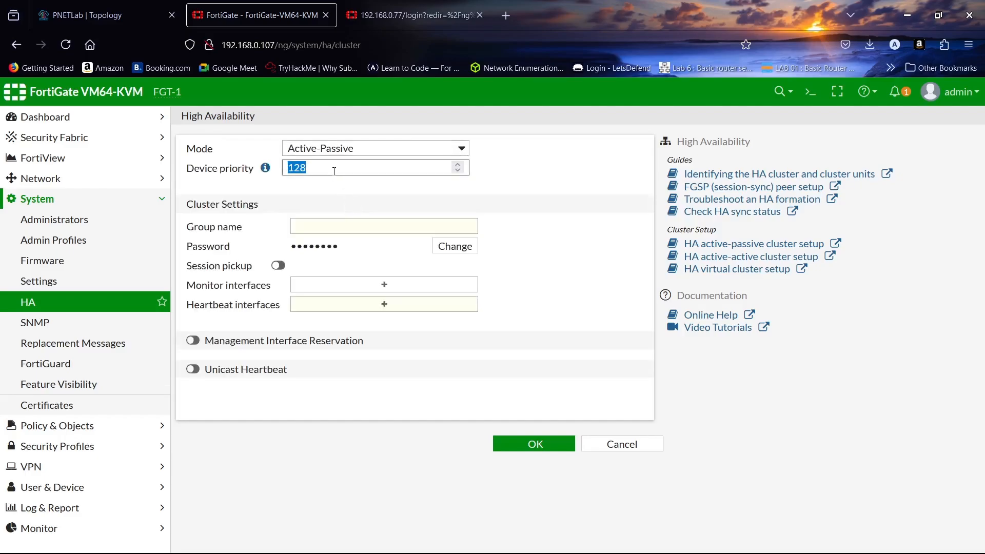
pyautogui.write('100')
pyautogui.click(103, 15)
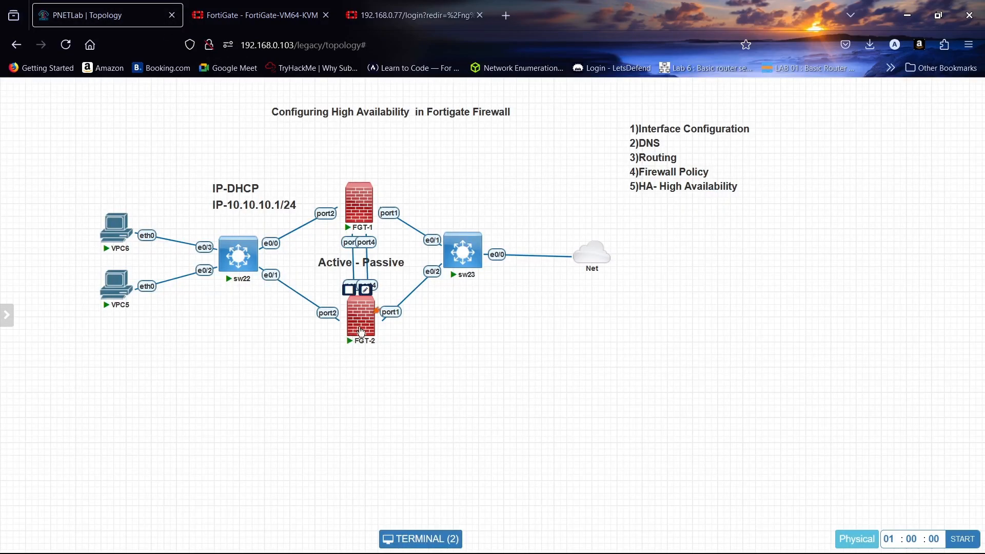
pyautogui.click(264, 15)
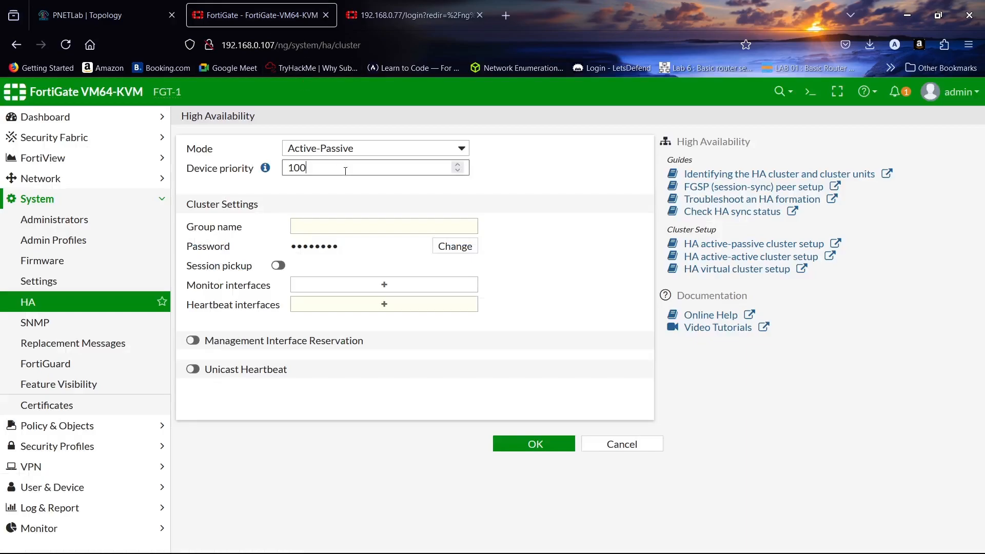
pyautogui.click(342, 226)
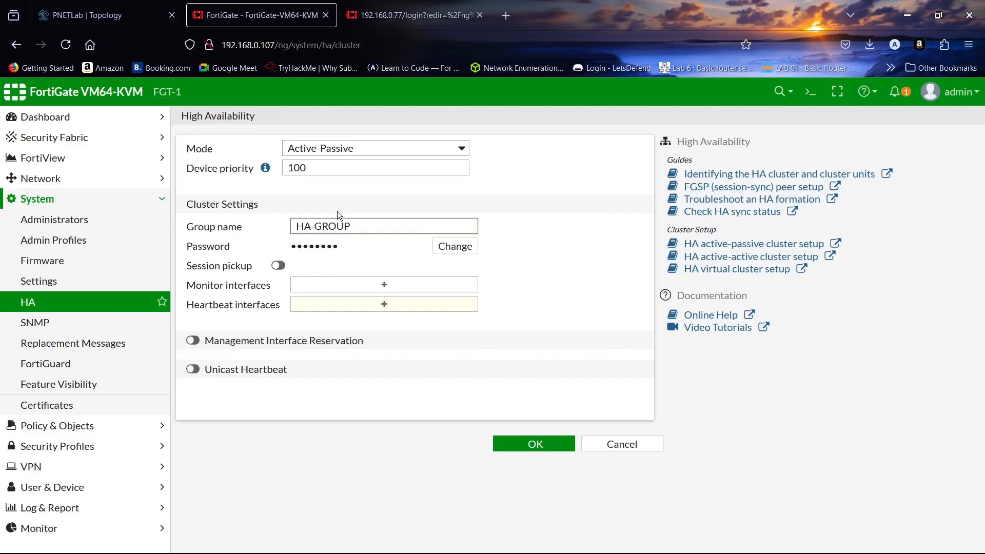
# - Set a new cluster password on the HA form
pyautogui.click(442, 247)
pyautogui.click(408, 250)
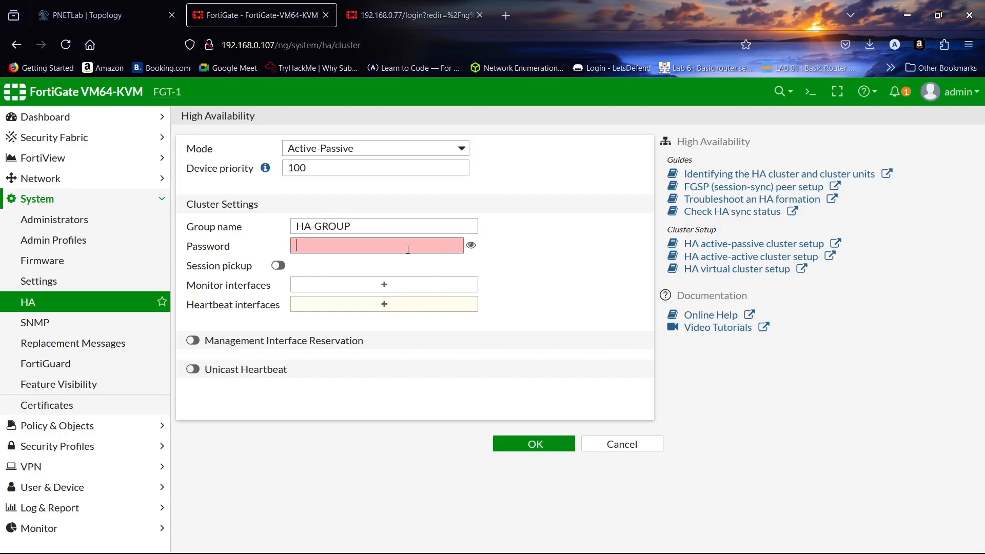
pyautogui.write('f')
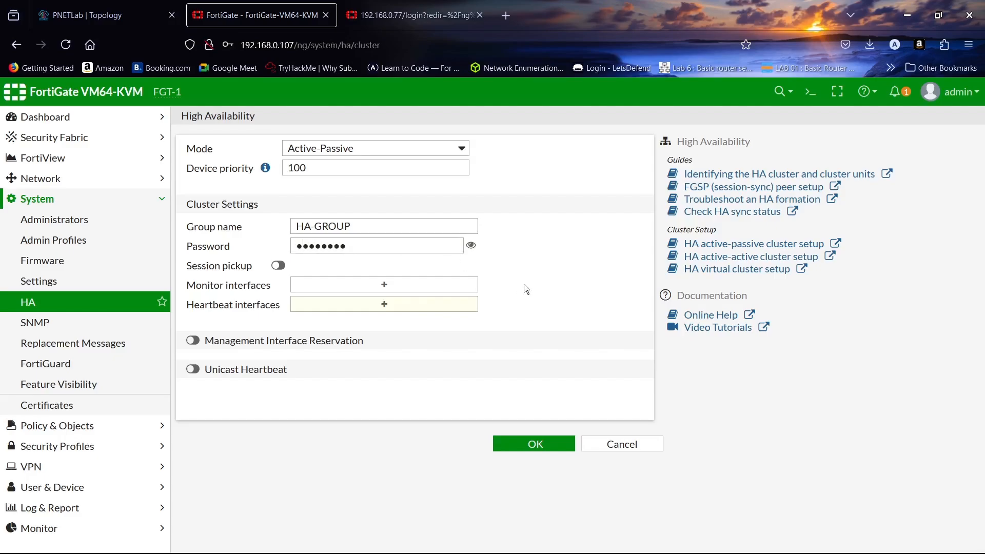
pyautogui.moveTo(464, 227); pyautogui.dragTo(293, 221)
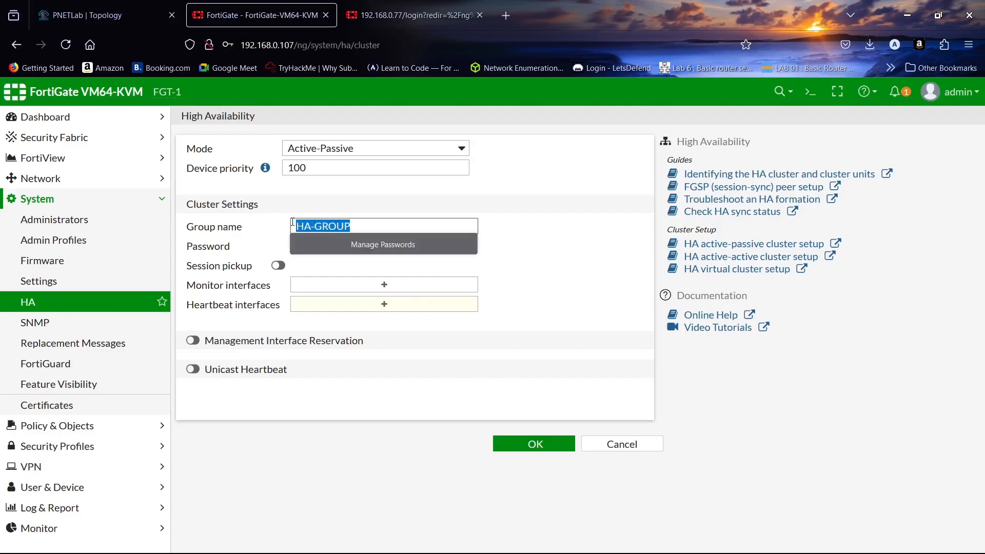
pyautogui.click(518, 284)
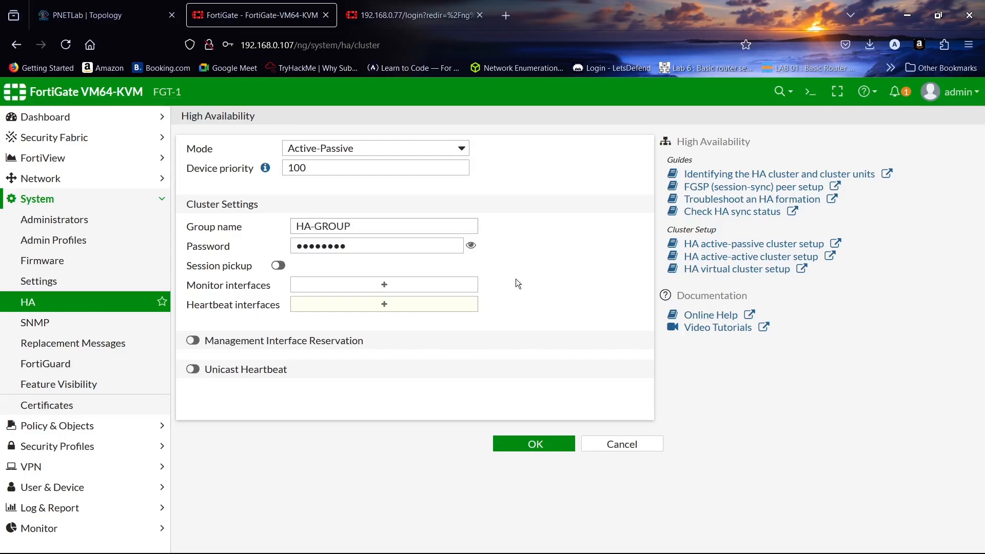
# - Enable session pickup and monitor WAN (port1) and LAN (port2)
pyautogui.click(278, 265)
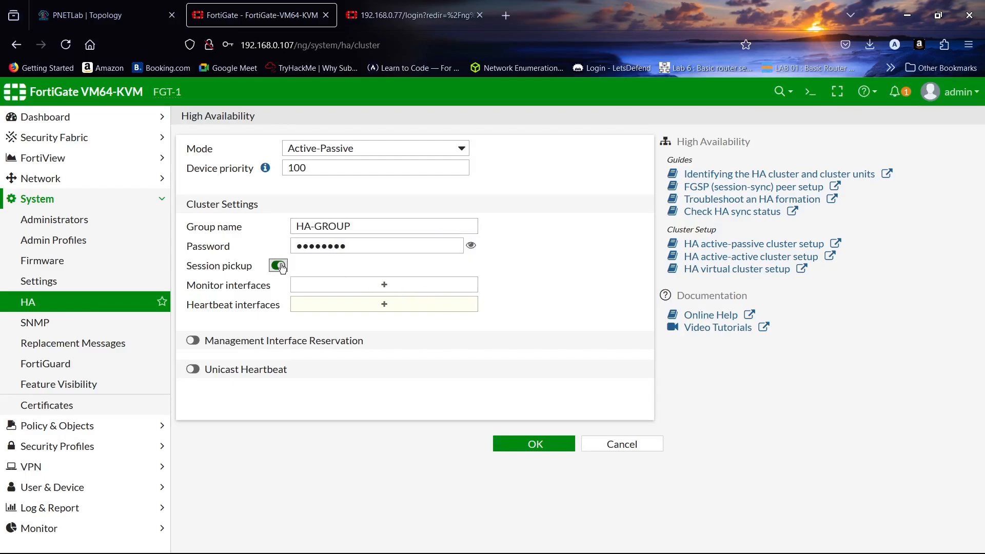
pyautogui.click(389, 286)
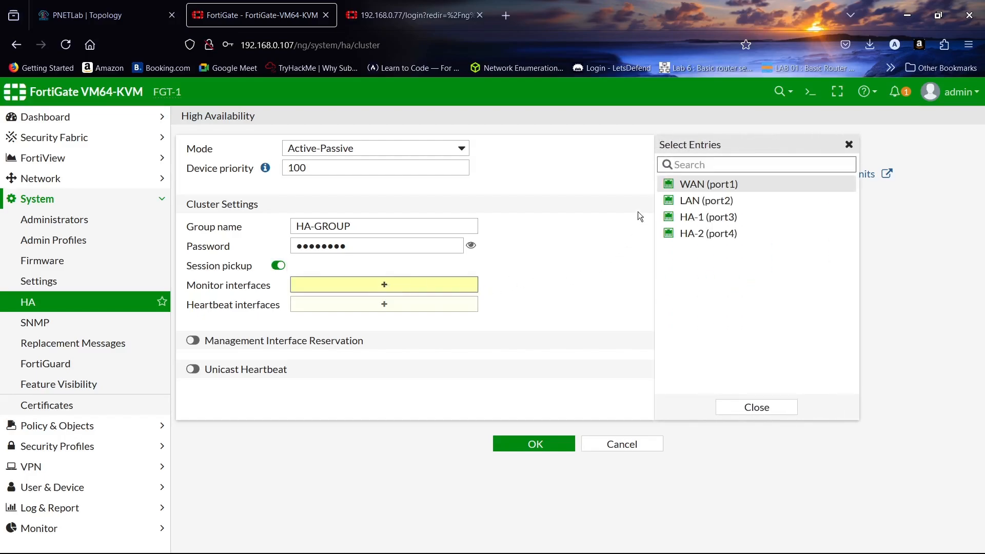
pyautogui.click(708, 184)
pyautogui.click(707, 200)
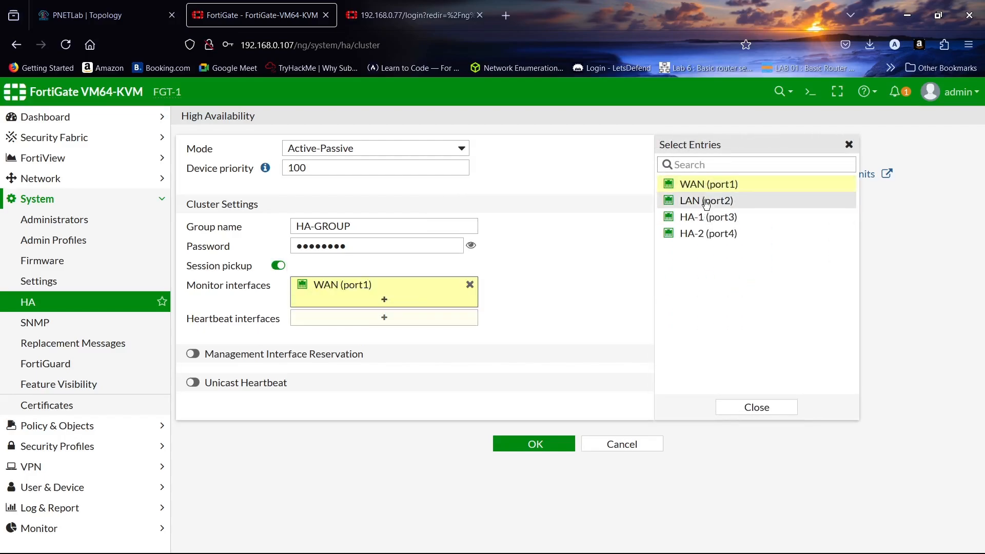
pyautogui.click(756, 407)
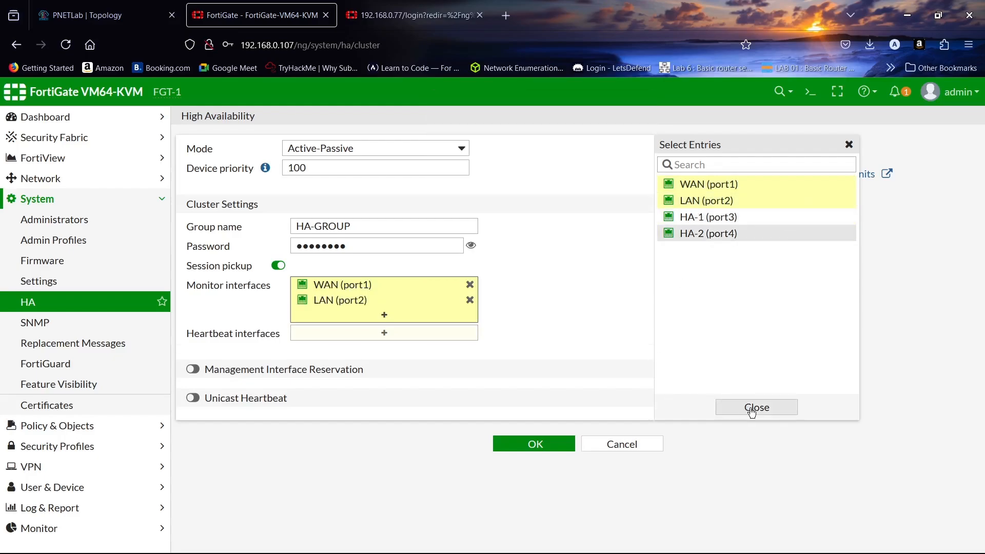
# - Use HA-1 (port3) and HA-2 (port4) as heartbeat interfaces
pyautogui.click(382, 332)
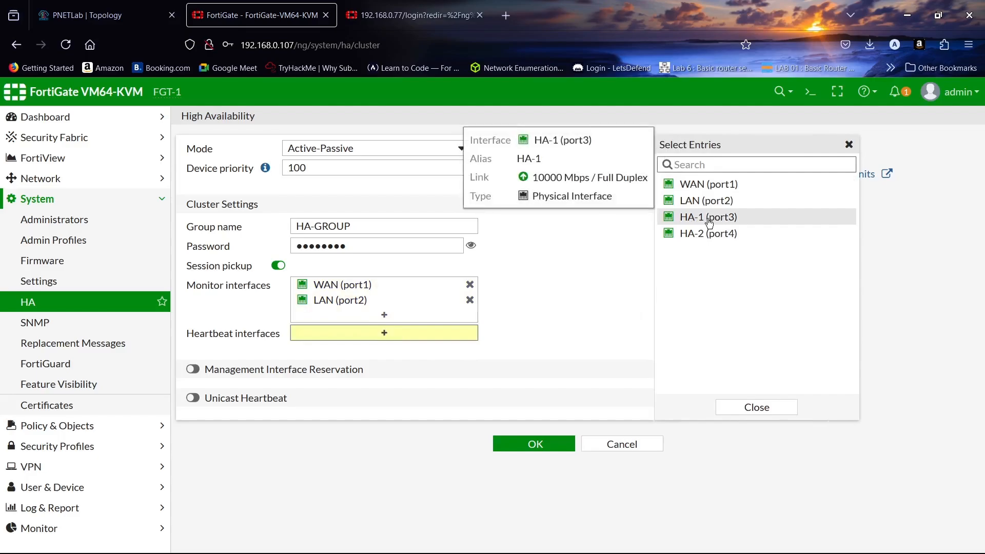
pyautogui.click(709, 220)
pyautogui.click(704, 236)
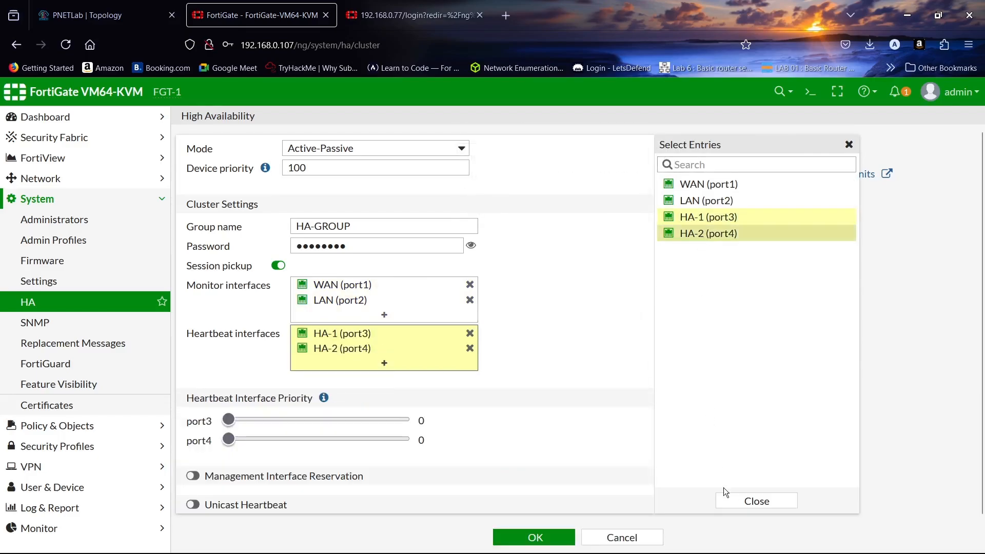
pyautogui.click(748, 501)
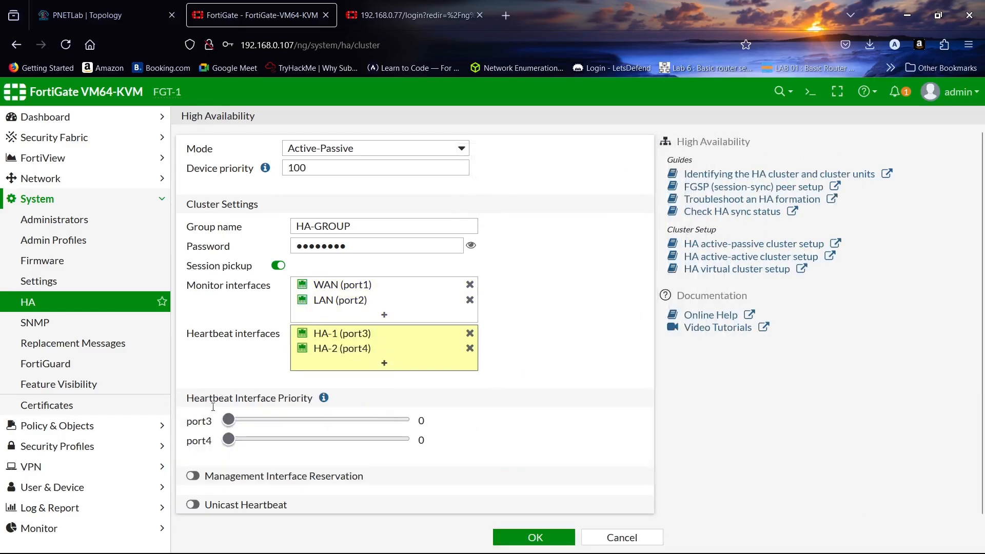
# - Raise port3's heartbeat priority to 512, keeping management interface reservation off
pyautogui.moveTo(228, 420); pyautogui.dragTo(405, 421)
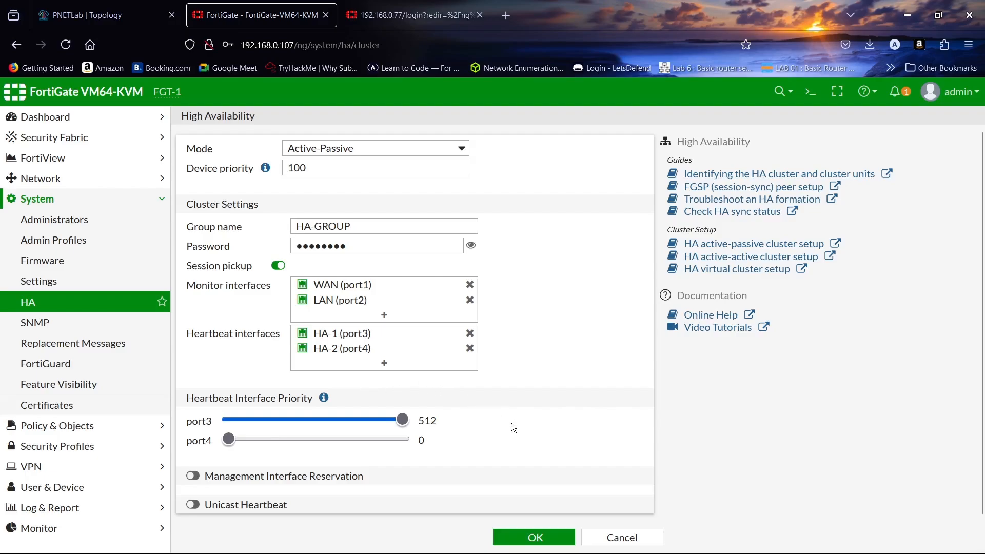
pyautogui.click(194, 477)
pyautogui.click(193, 477)
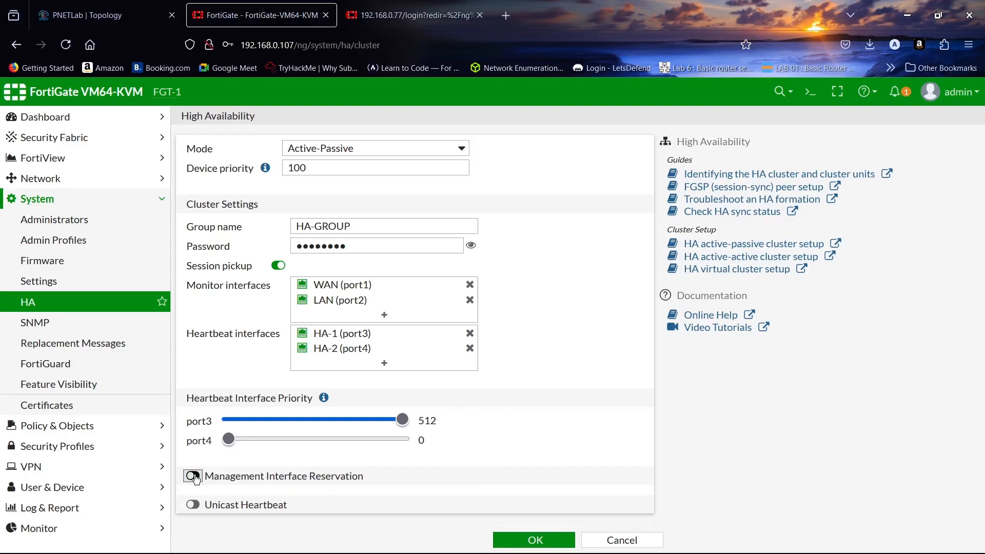
# - Leave unicast heartbeat off and save the HA settings, declining browser password saving
pyautogui.click(193, 505)
pyautogui.scroll(-1, 554, 426)
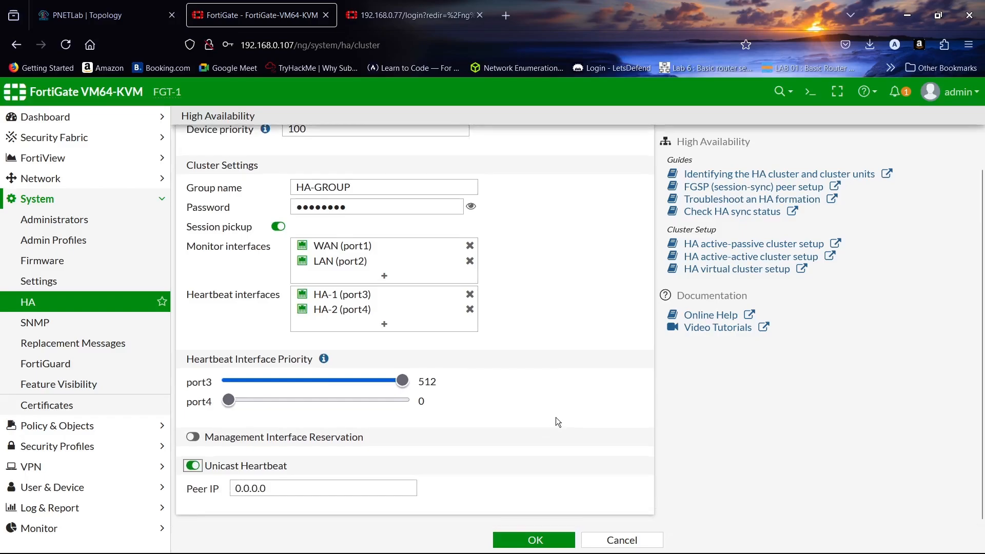
pyautogui.click(194, 466)
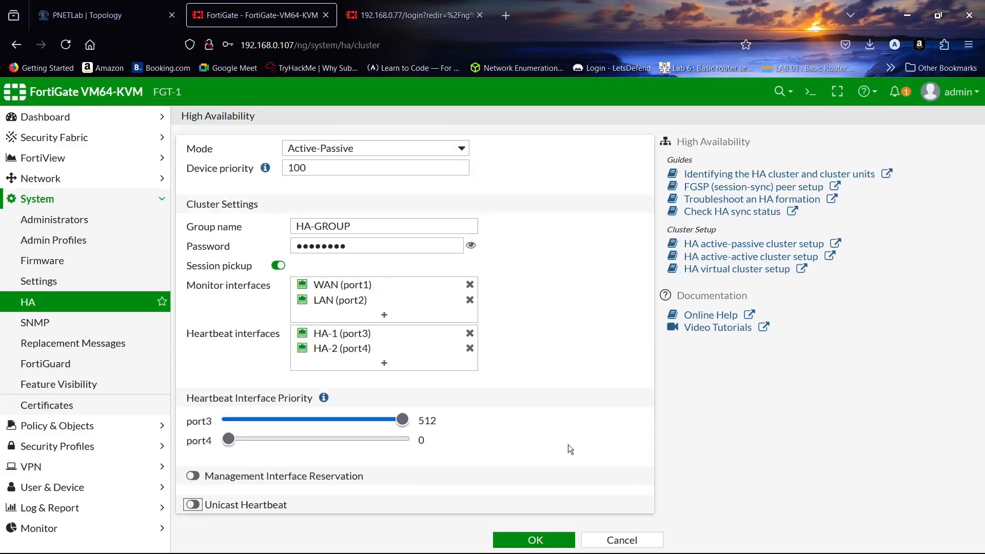
pyautogui.click(535, 540)
pyautogui.click(405, 178)
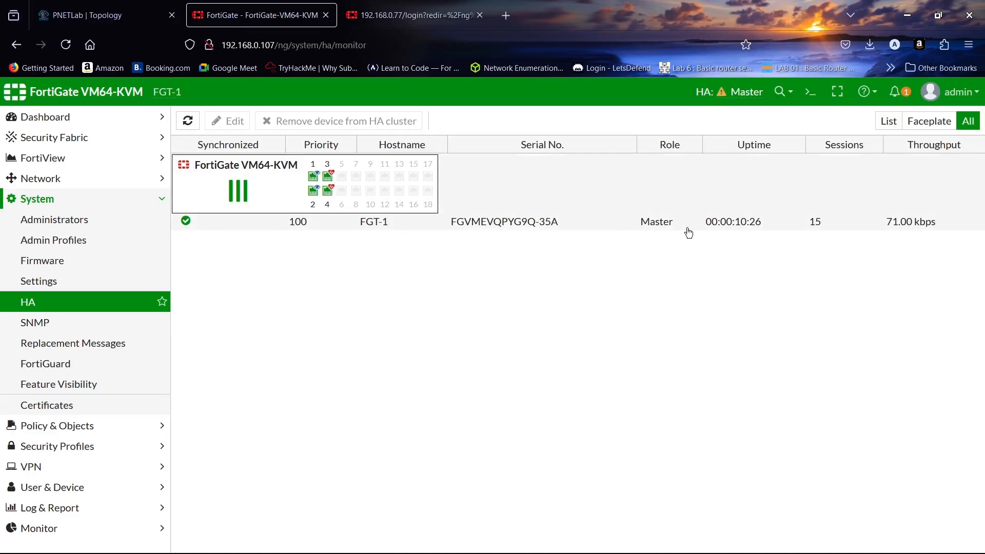
# - Log in to the second FortiGate at 192.168.0.77 as admin with its password
pyautogui.click(422, 5)
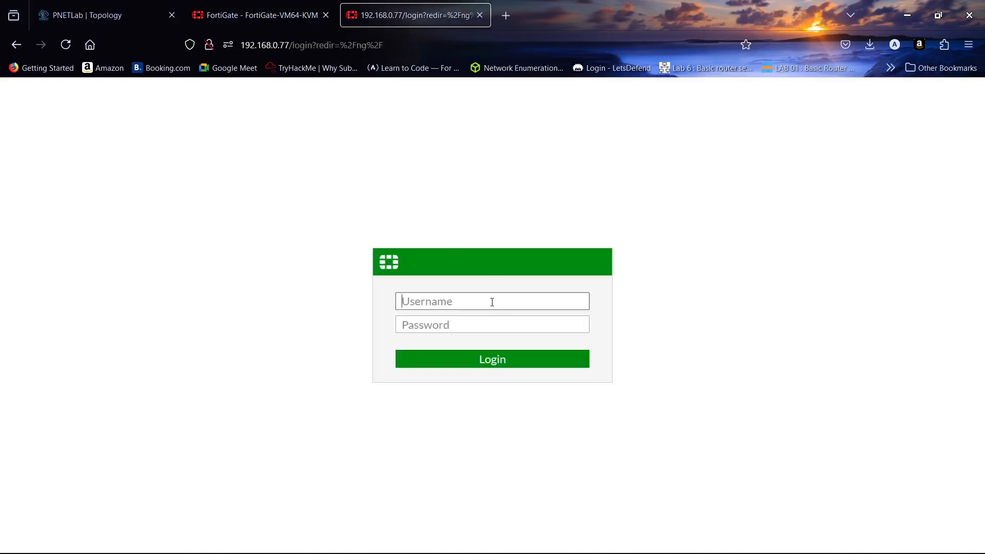
pyautogui.write('AD')
pyautogui.press('BackSpace')
pyautogui.press('BackSpace')
pyautogui.press('capslock')
pyautogui.write('admin')
pyautogui.press('Tab')
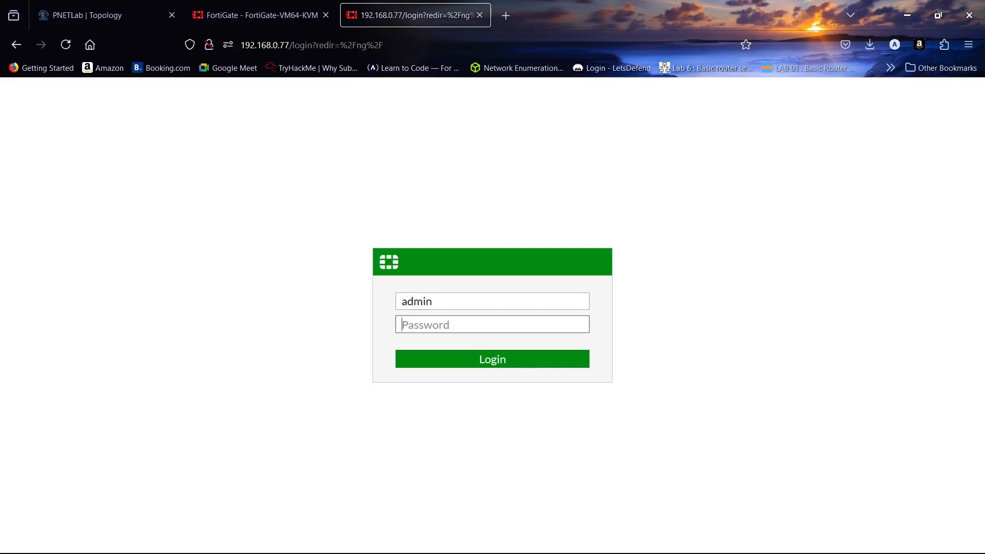
pyautogui.write('aa')
pyautogui.press('Return')
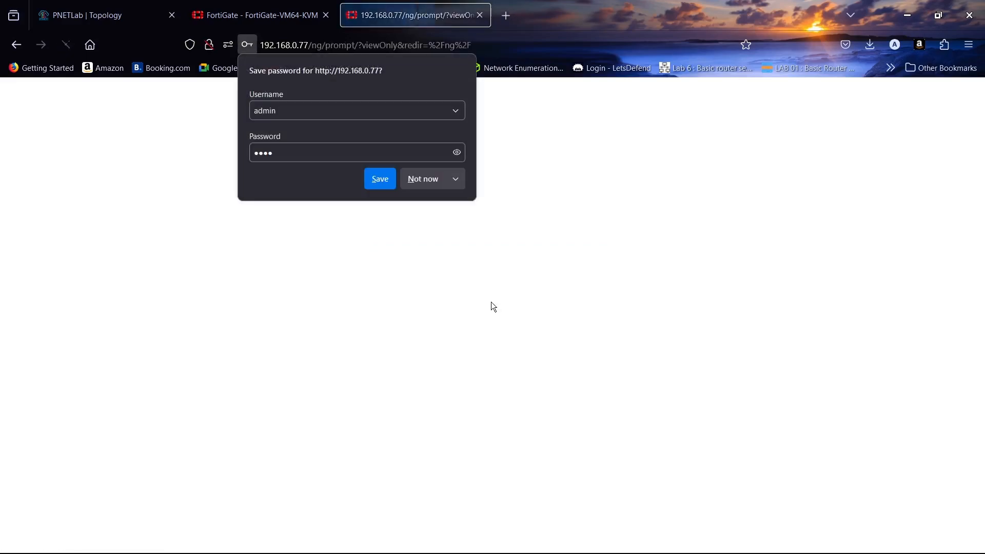
# - Skip browser password saving, postpone FortiGate Setup, and show the System pages
pyautogui.click(406, 175)
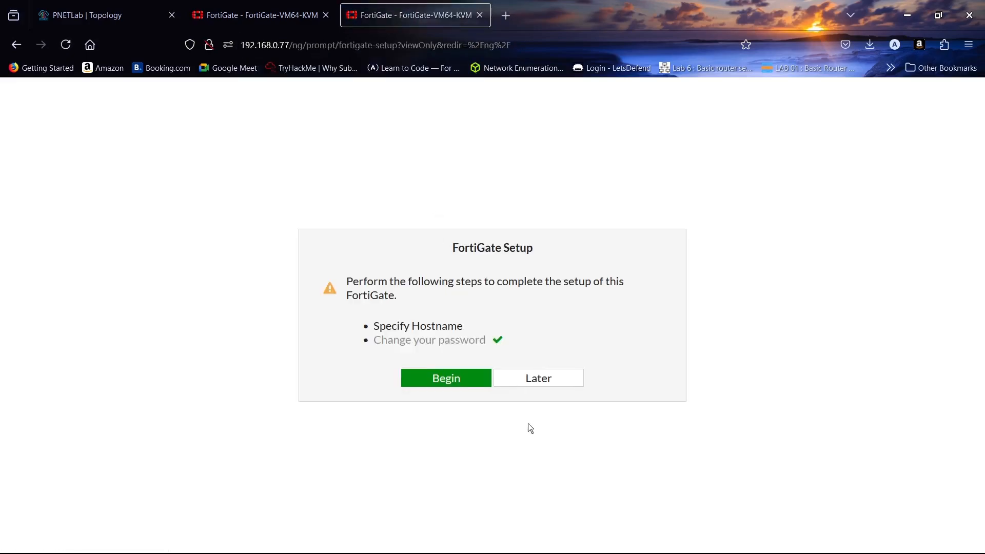
pyautogui.click(528, 378)
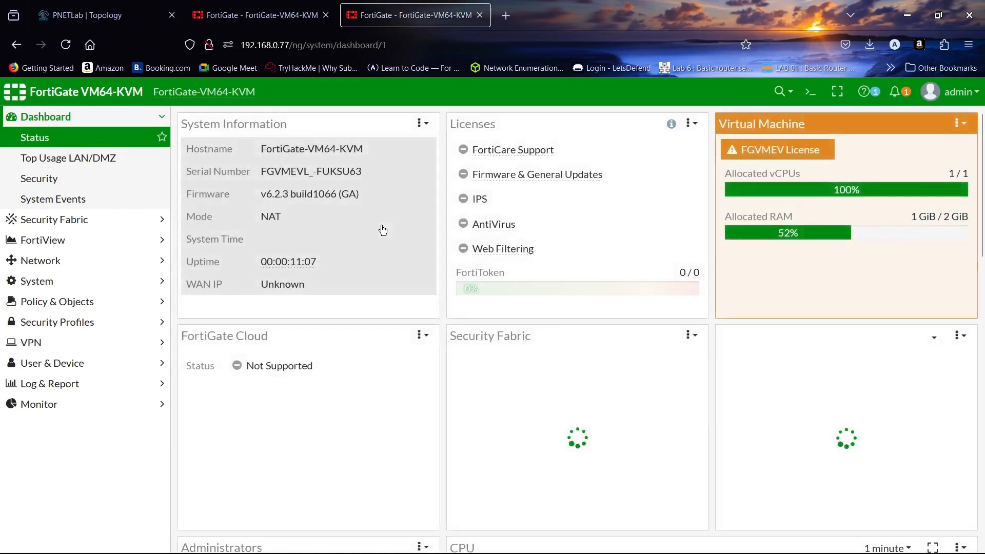
pyautogui.click(95, 281)
# - On System > Settings, set host name FGT-2 and a 30-minute idle timeout
pyautogui.click(94, 285)
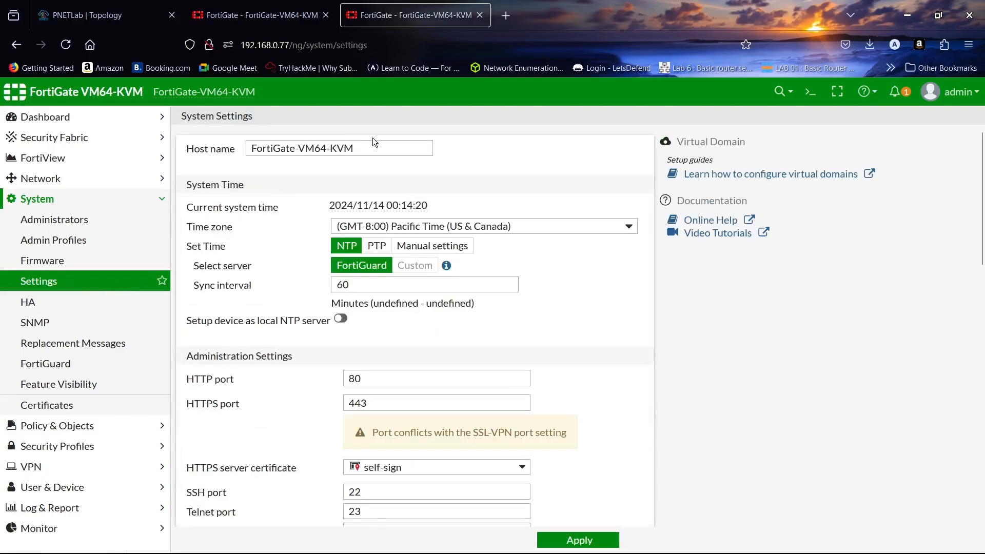
pyautogui.tripleClick(375, 148)
pyautogui.write('fg')
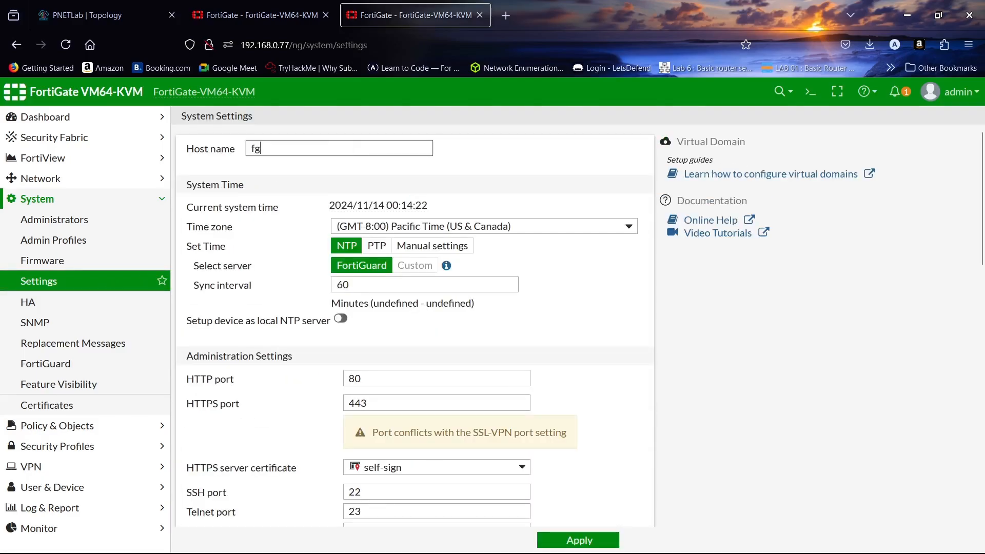
pyautogui.write('t-2')
pyautogui.press('BackSpace')
pyautogui.press('BackSpace')
pyautogui.press('BackSpace')
pyautogui.press('BackSpace')
pyautogui.press('capslock')
pyautogui.write('FGT-2')
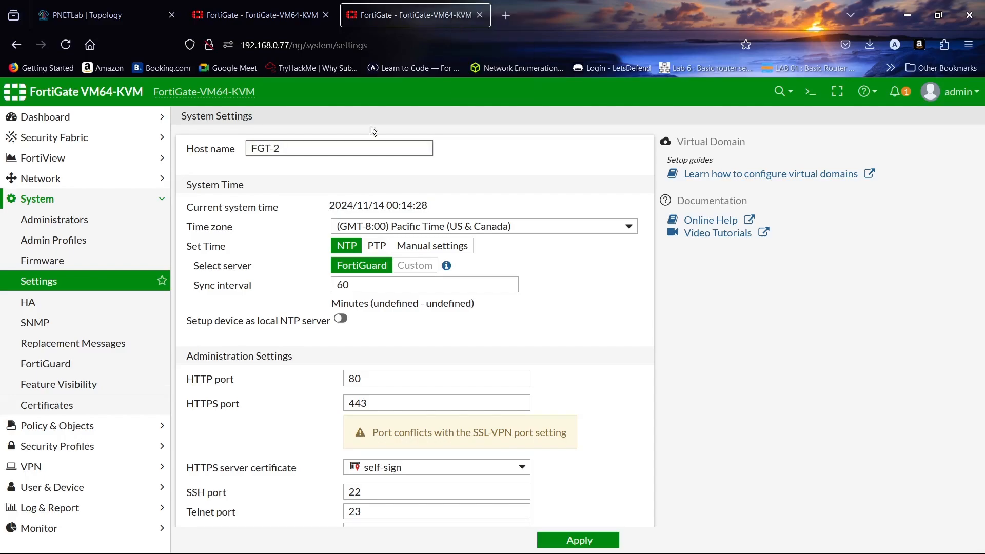
pyautogui.scroll(-5, 414, 259)
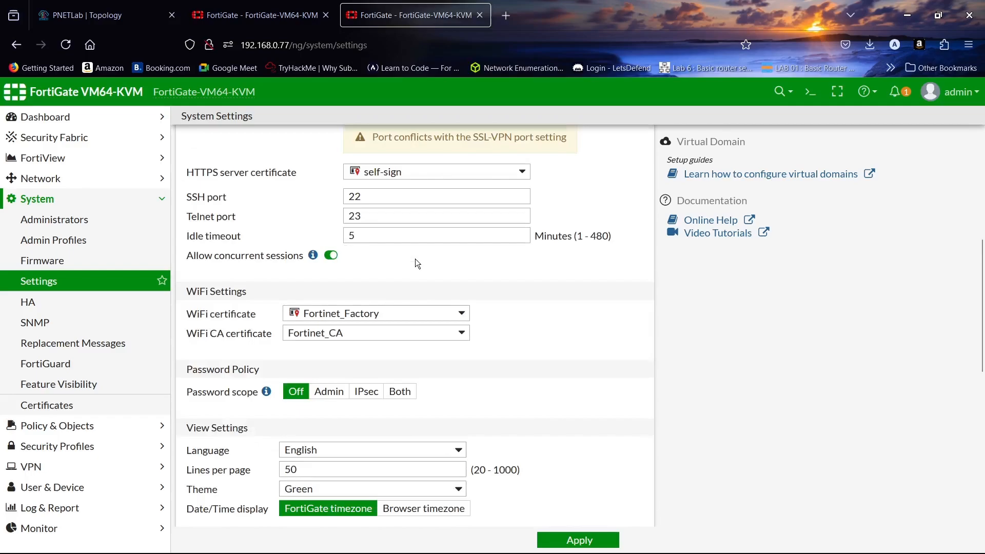
pyautogui.doubleClick(399, 237)
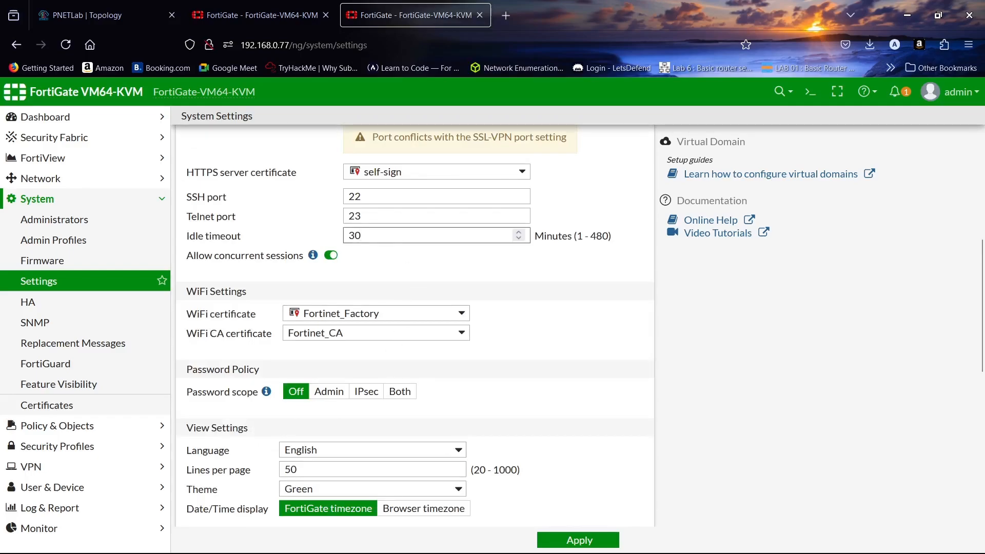
pyautogui.scroll(-3, 432, 248)
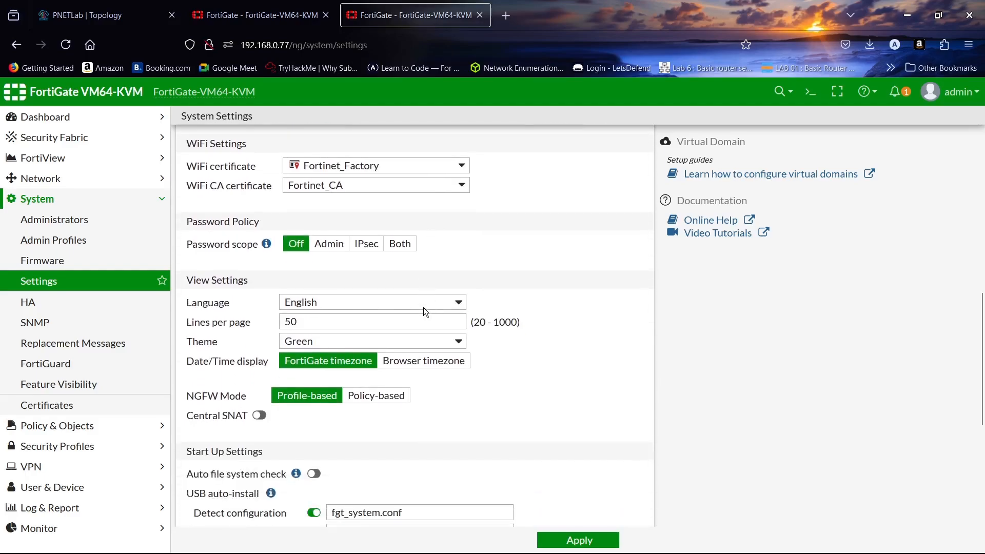
# - Switch the theme to Blue, after trying Melongene and Neutrino, and apply the settings
pyautogui.click(423, 340)
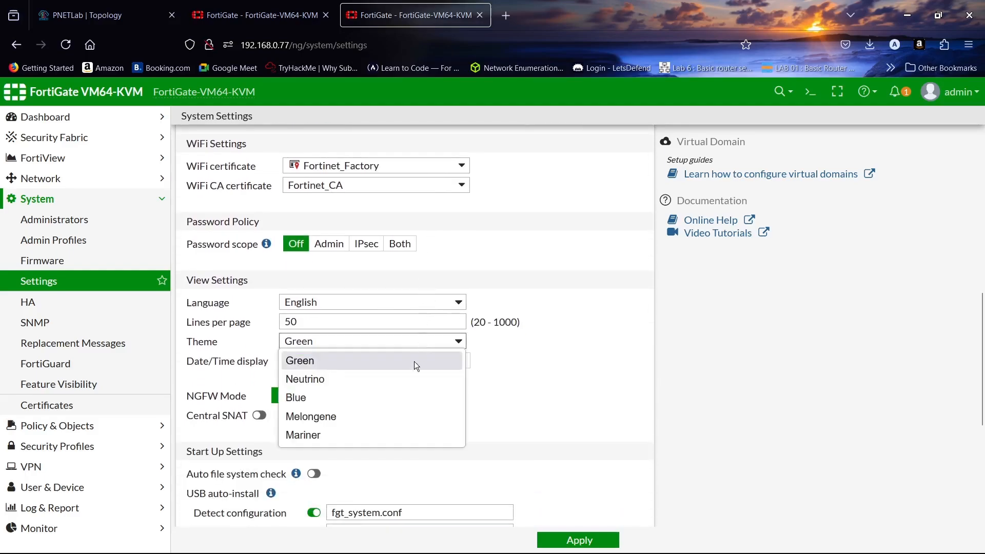
pyautogui.click(402, 417)
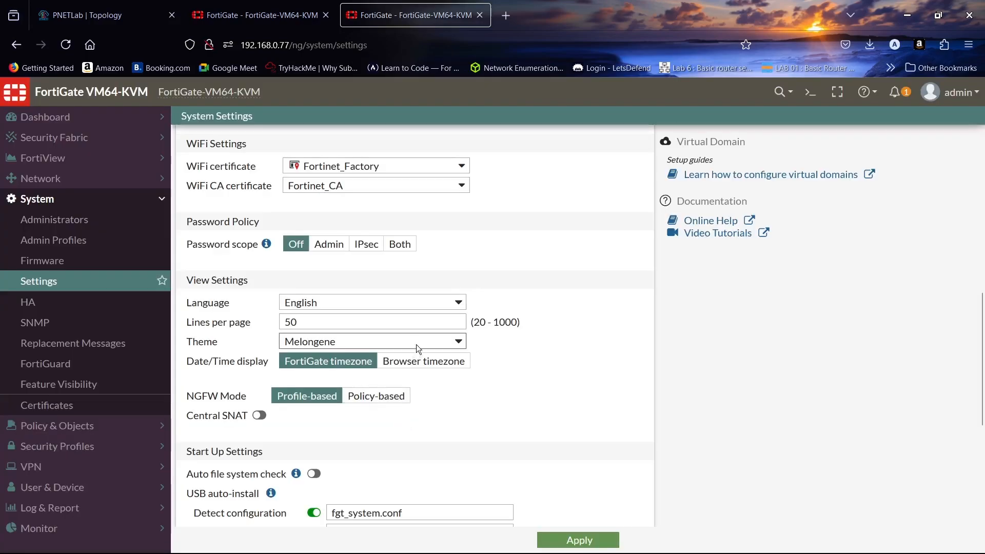
pyautogui.click(426, 343)
pyautogui.click(412, 378)
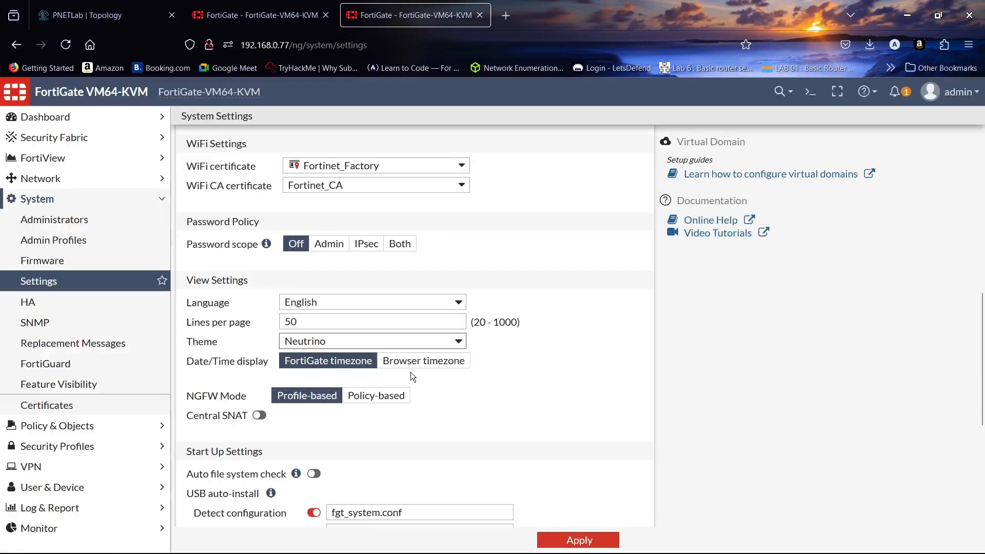
pyautogui.click(419, 338)
pyautogui.click(398, 396)
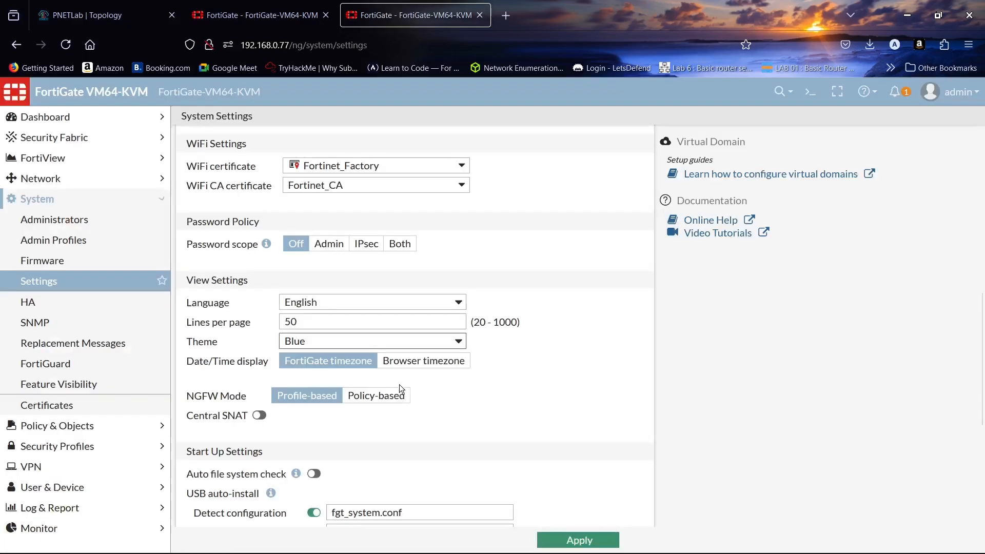
pyautogui.click(574, 539)
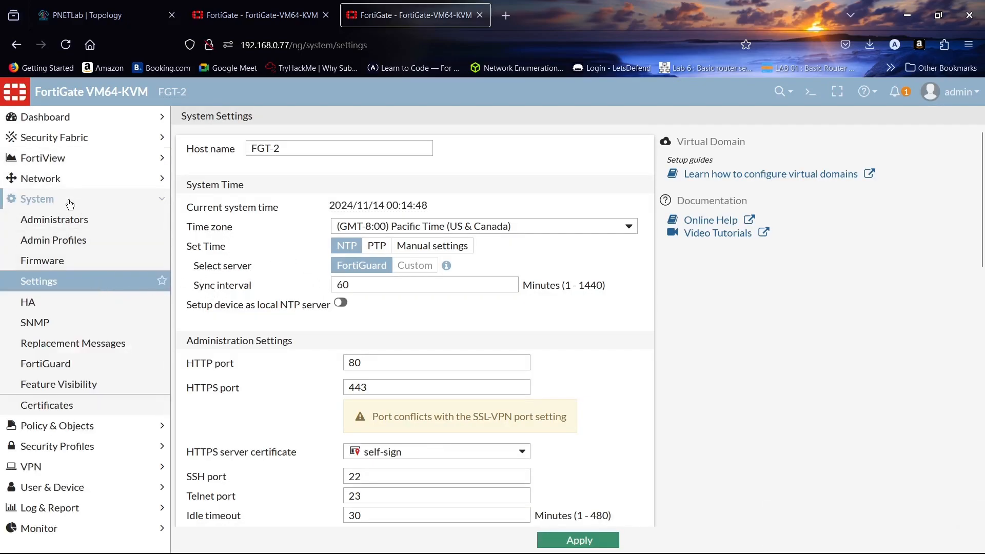
# - Open port1's settings from the physical interfaces on Network > Interfaces
pyautogui.click(72, 181)
pyautogui.click(74, 200)
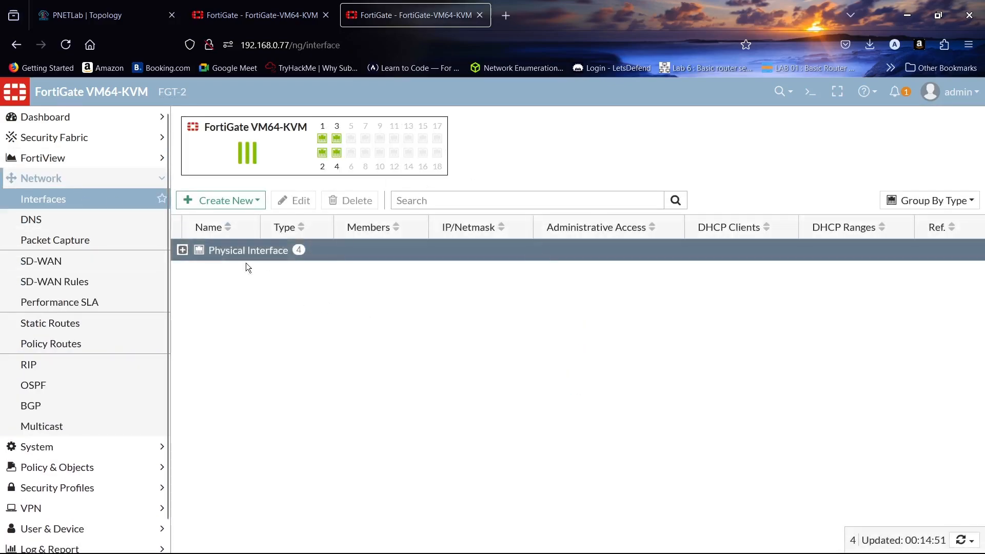
pyautogui.click(182, 250)
pyautogui.doubleClick(327, 272)
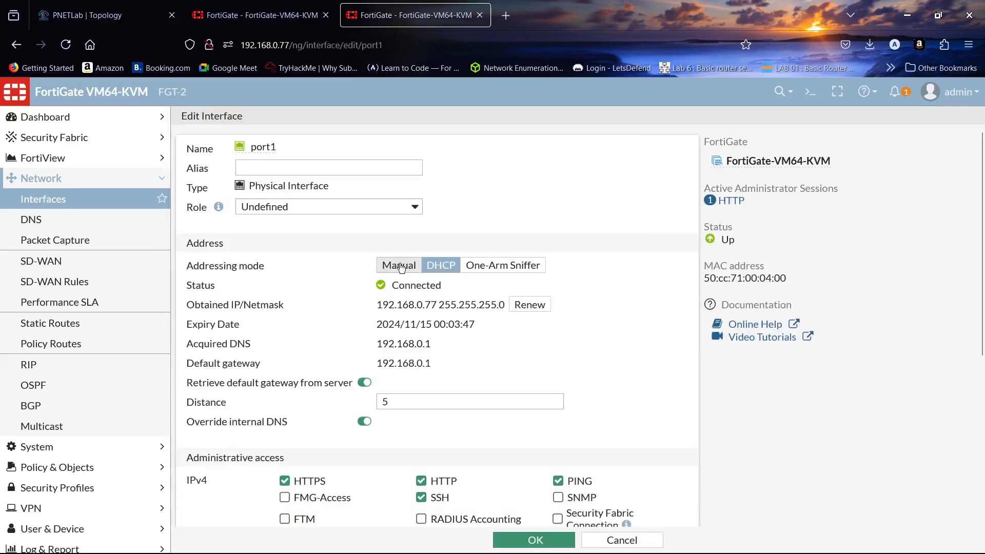
# - Save port1 as manual 192.168.0.77/255.255.255.0, confirm, and go to System > HA
pyautogui.click(400, 266)
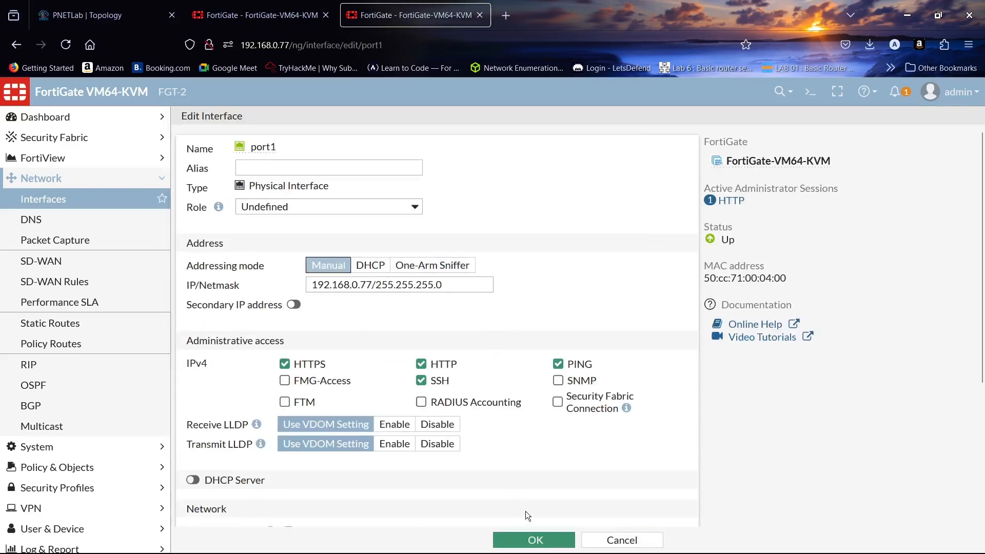
pyautogui.click(530, 539)
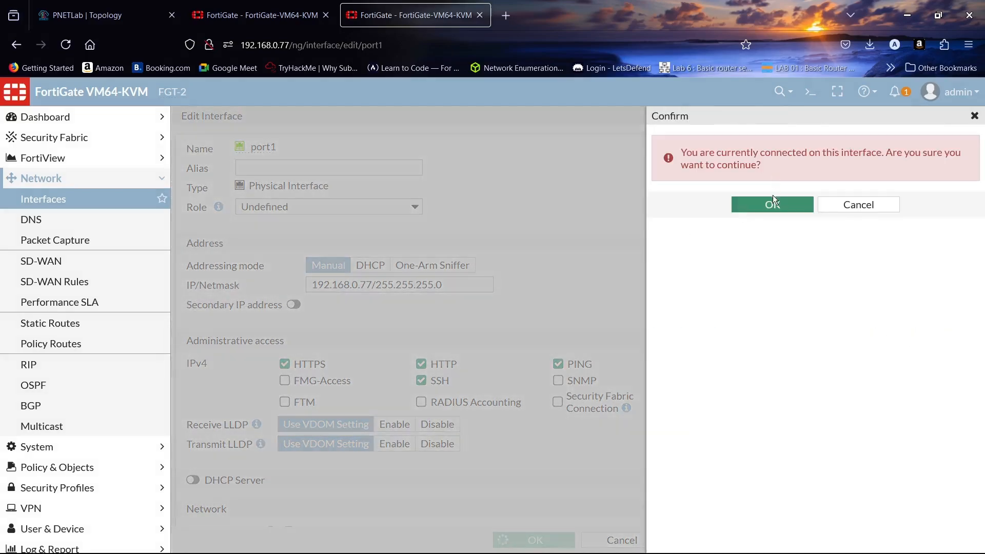
pyautogui.click(773, 204)
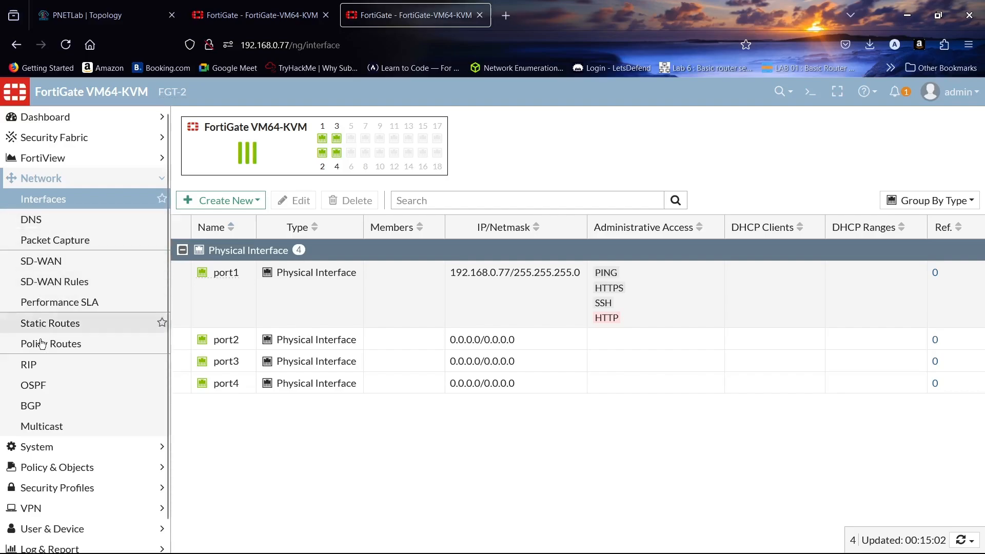
pyautogui.click(37, 447)
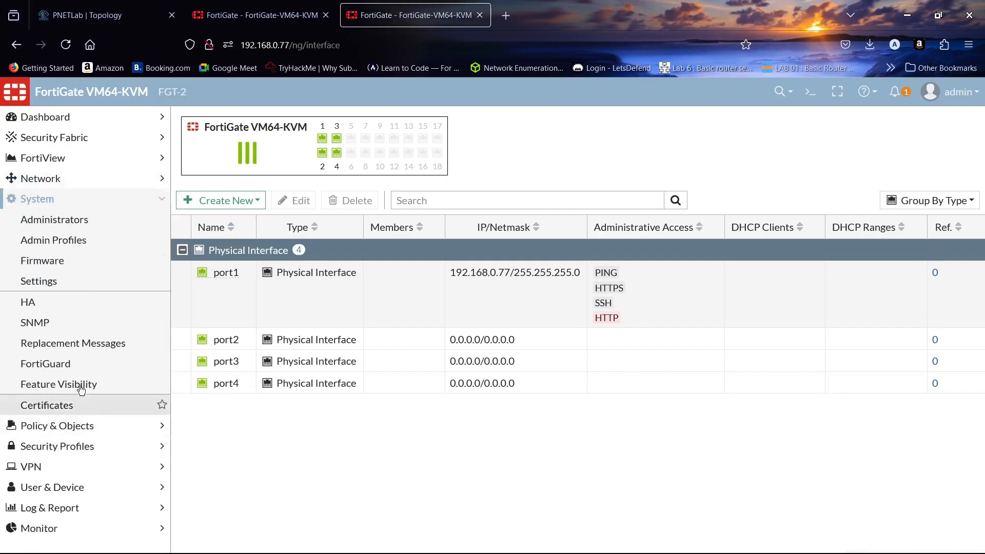
pyautogui.click(97, 303)
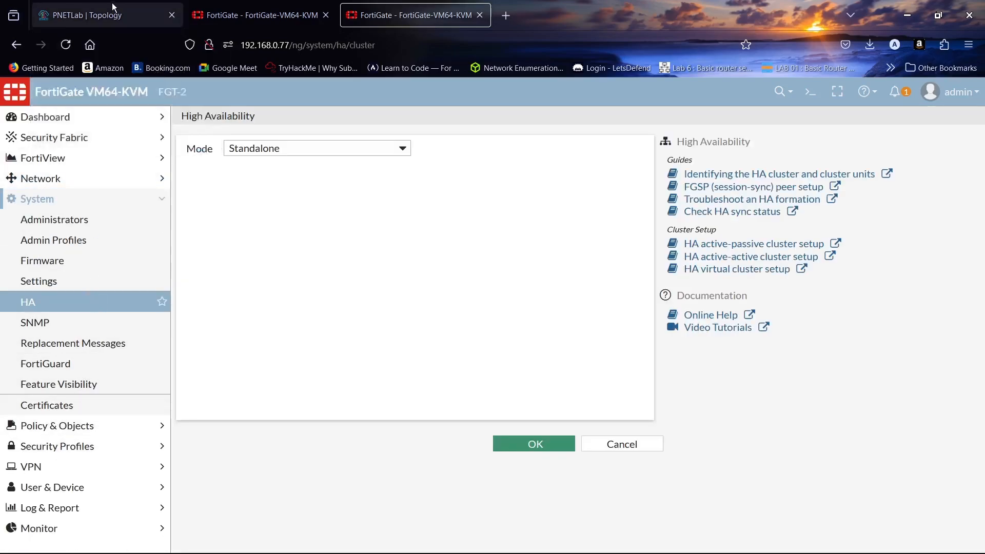
# - On the PNETLab topology, drag the IP-DHCP / IP-10.10.10.1/24 label slightly up-left, then return to FGT-2
pyautogui.click(114, 10)
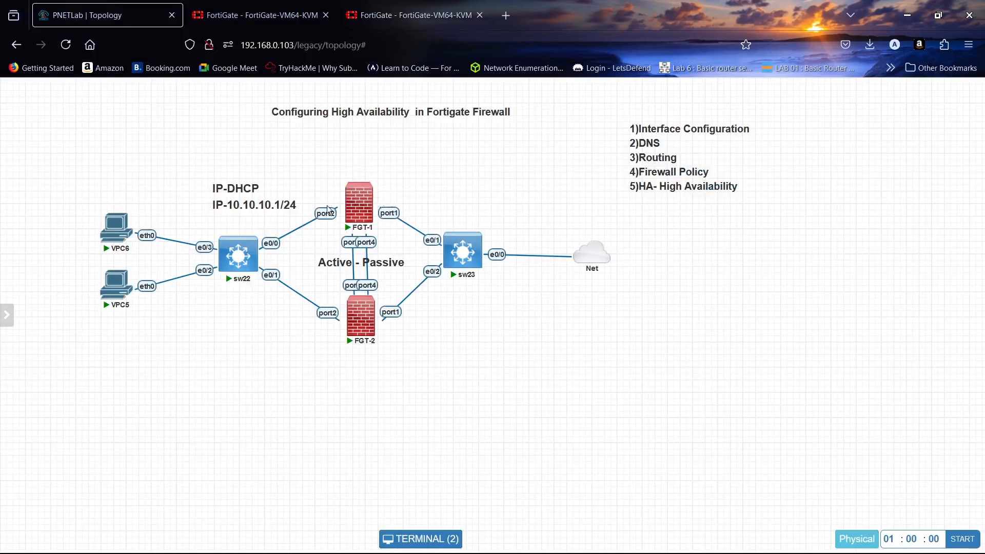
pyautogui.moveTo(318, 181)
pyautogui.mouseDown()
pyautogui.moveTo(330, 180)
pyautogui.moveTo(302, 173)
pyautogui.mouseUp()
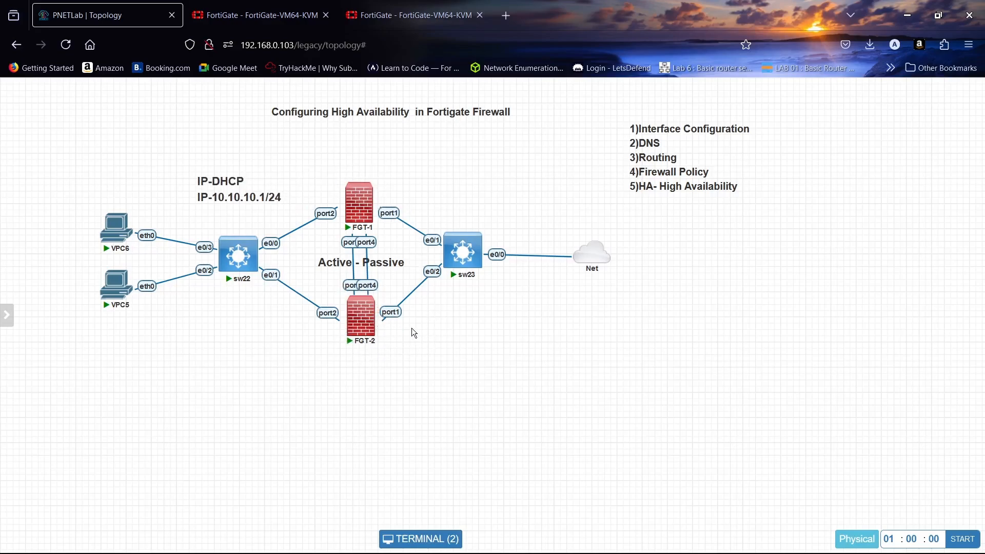
pyautogui.click(405, 15)
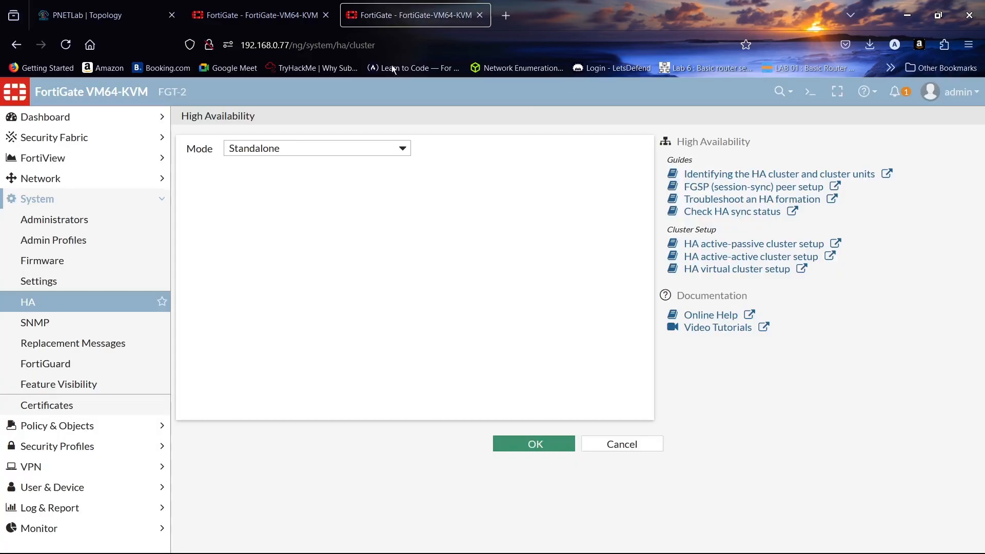
# - Set Active-Passive mode, priority 50, group HA-GROUP and a new cluster password
pyautogui.click(355, 153)
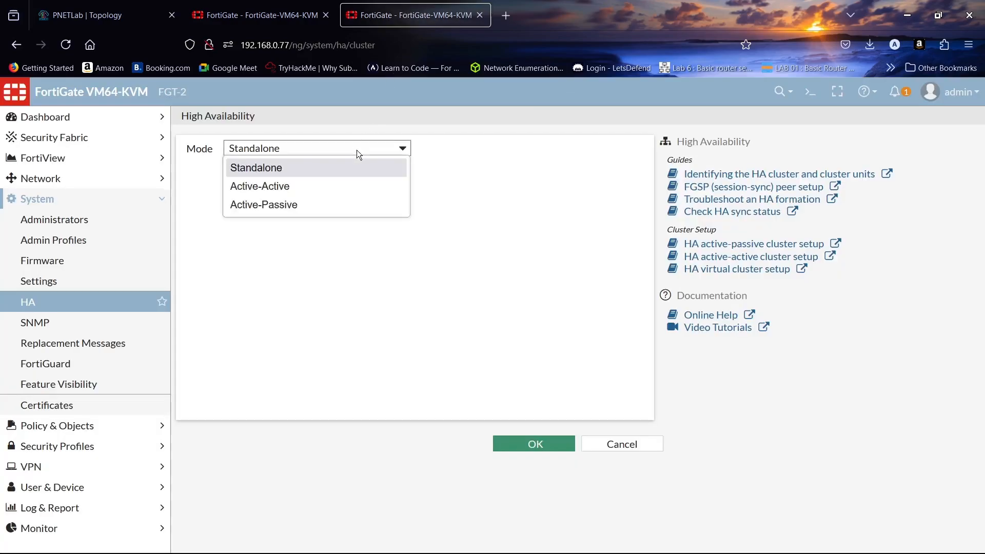
pyautogui.click(361, 205)
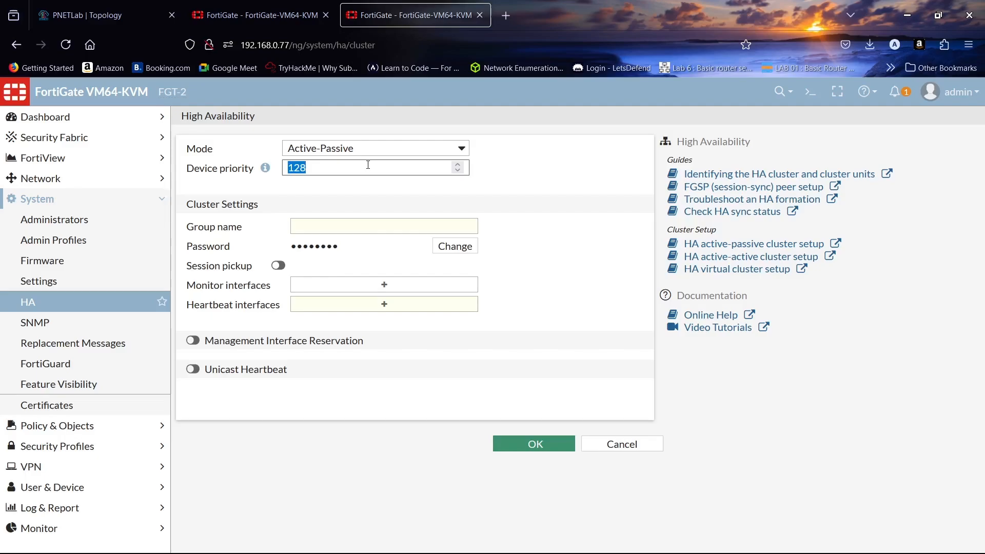
pyautogui.write('50')
pyautogui.click(367, 222)
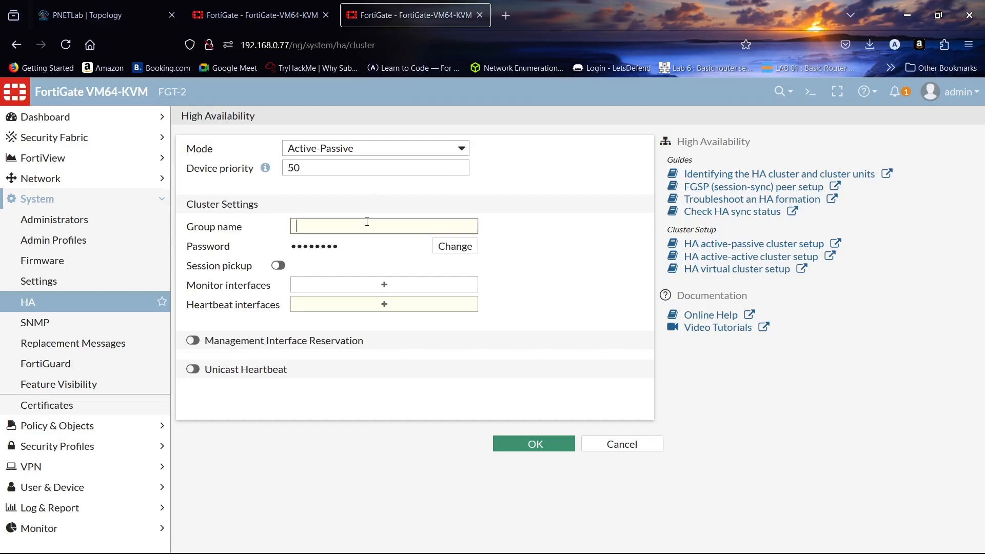
pyautogui.write('HA-GROUP')
pyautogui.click(456, 247)
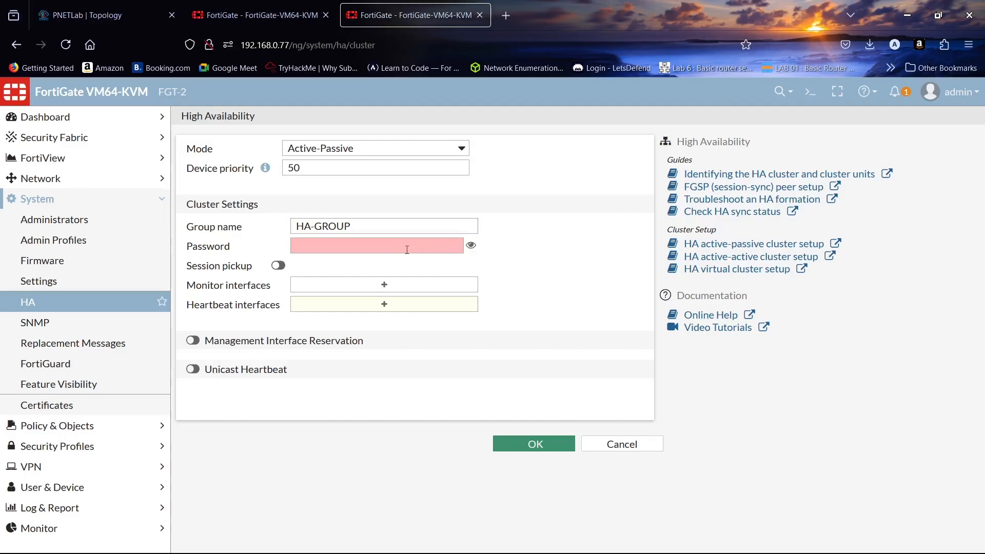
pyautogui.write('fo')
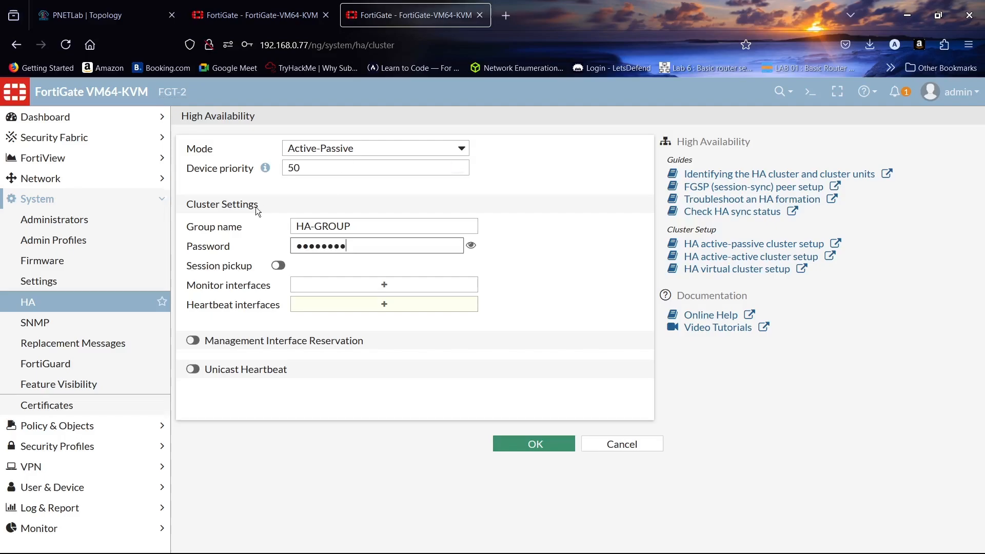
# - Enable session pickup and add port1 and port2 as monitored interfaces
pyautogui.click(278, 266)
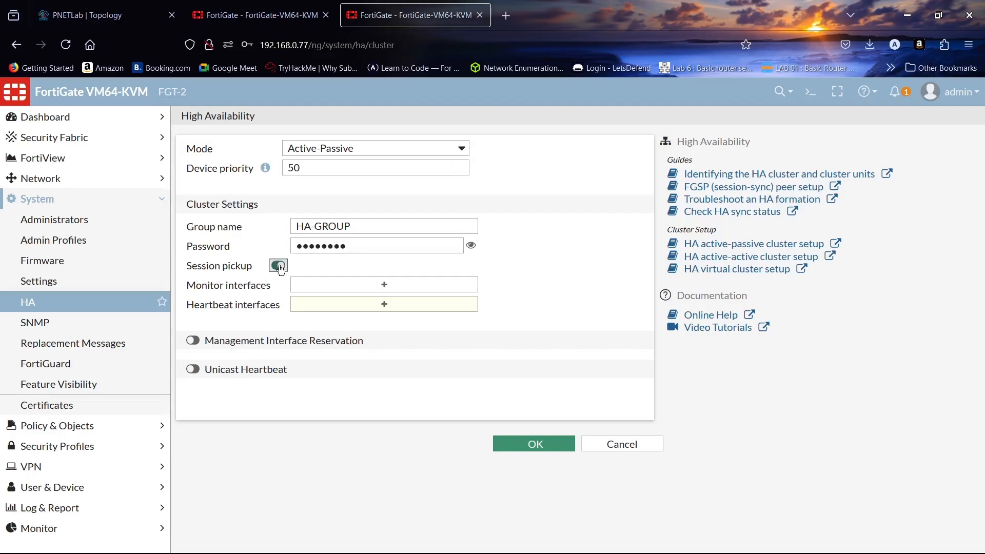
pyautogui.click(388, 291)
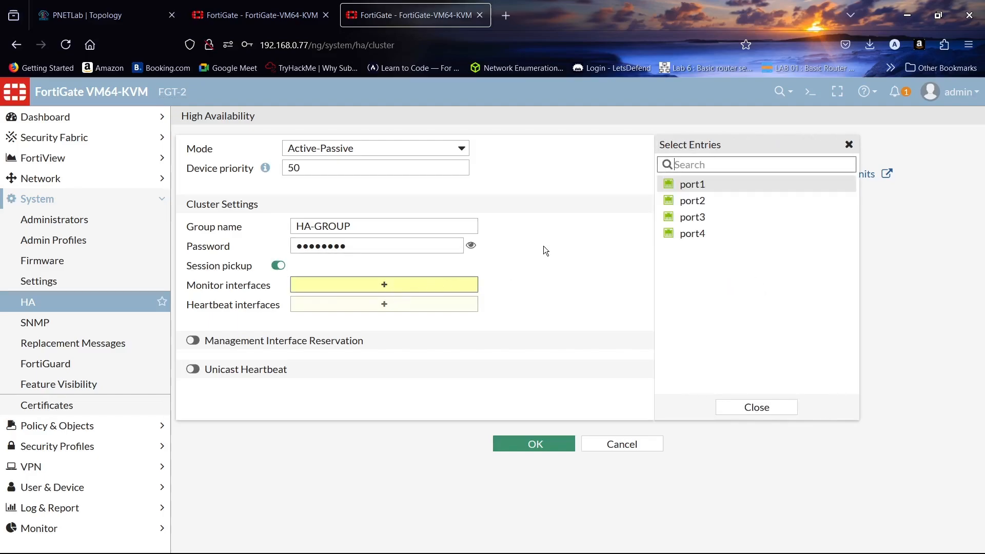
pyautogui.click(697, 186)
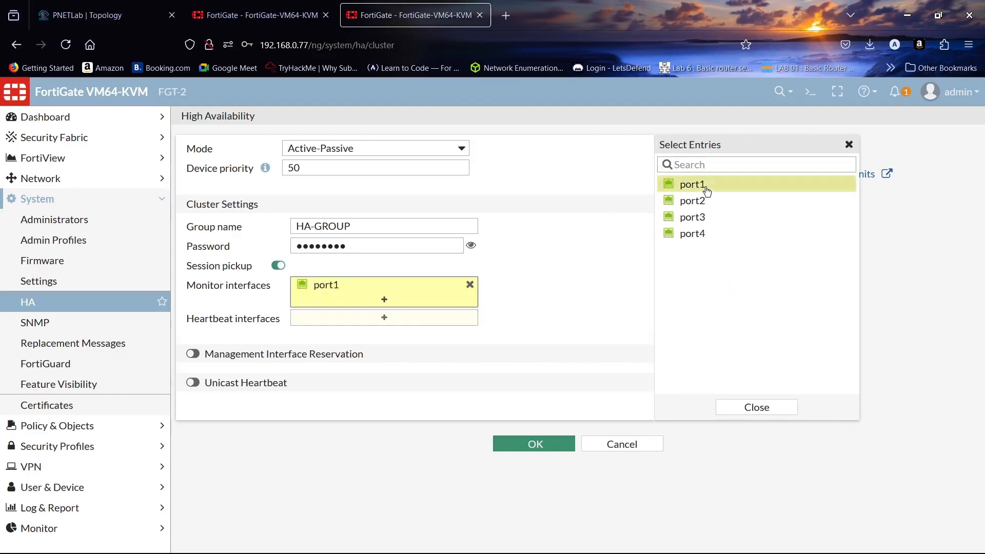
pyautogui.click(714, 204)
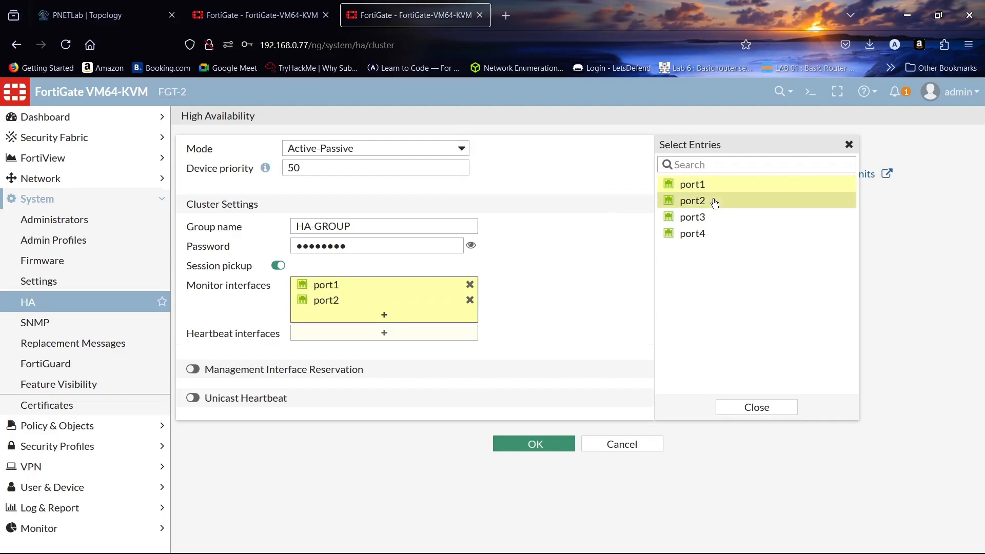
# - Add port3 and port4 as heartbeat interfaces
pyautogui.click(440, 333)
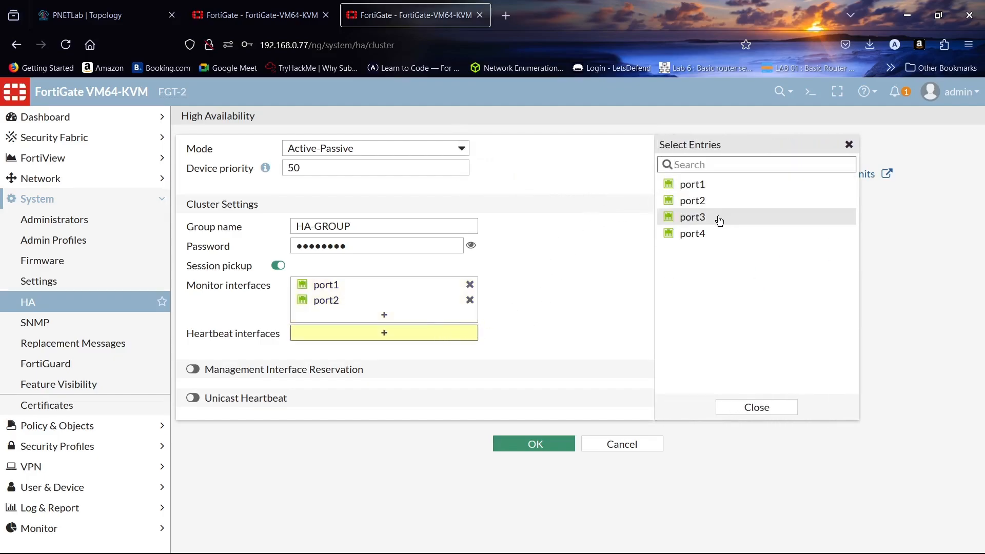
pyautogui.moveTo(719, 220)
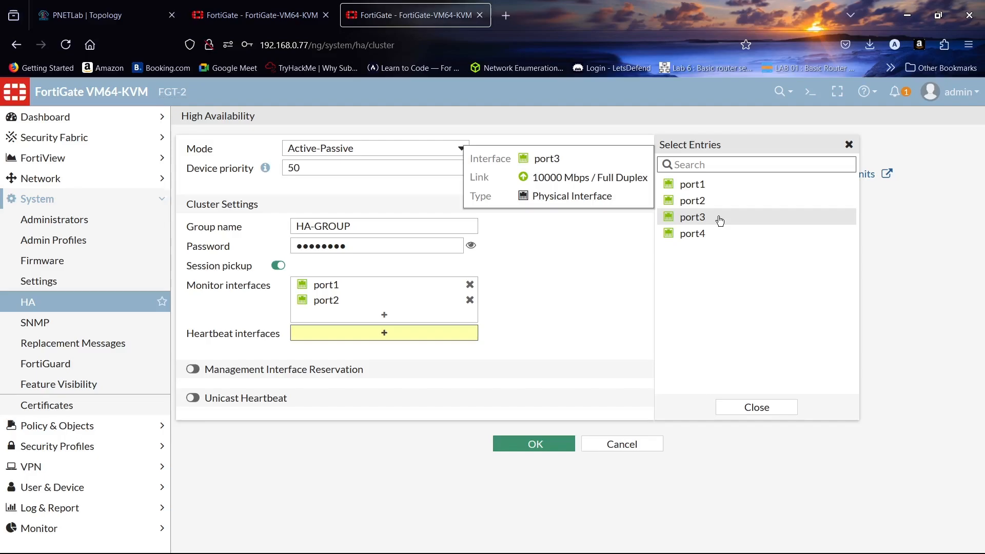
pyautogui.click(719, 220)
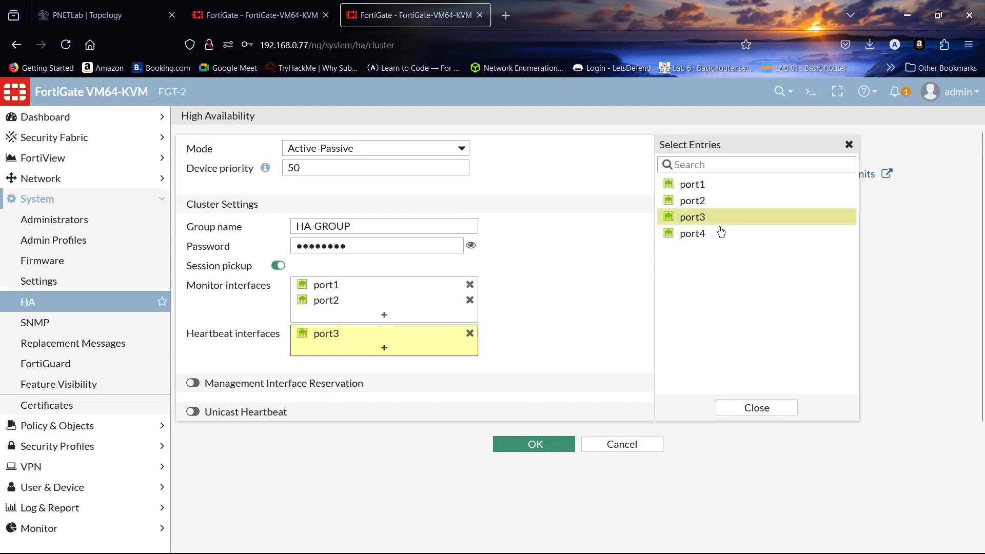
pyautogui.click(719, 237)
pyautogui.click(748, 512)
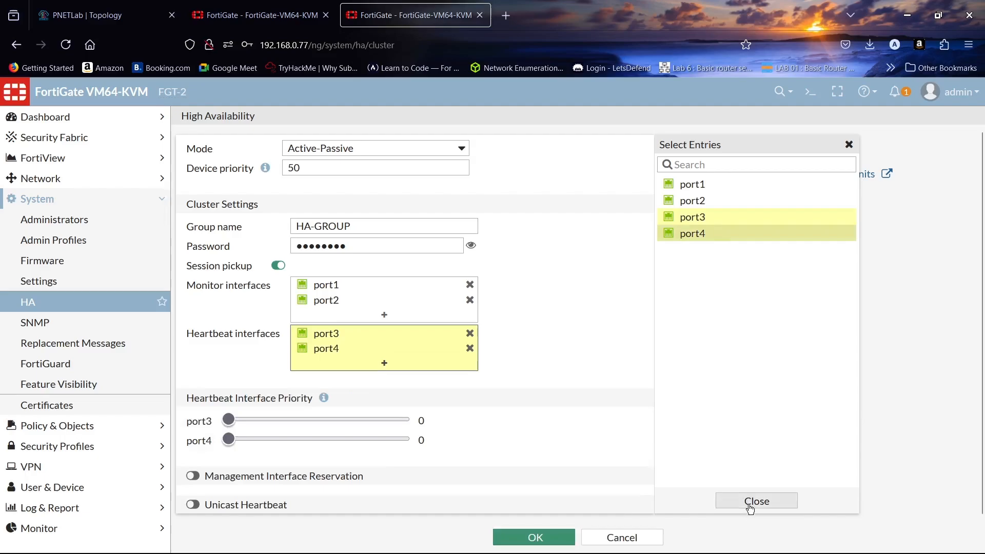
# - Set port3 heartbeat priority 512, save FGT-2's HA settings, and view FGT-1's HA status
pyautogui.moveTo(228, 420); pyautogui.dragTo(405, 421)
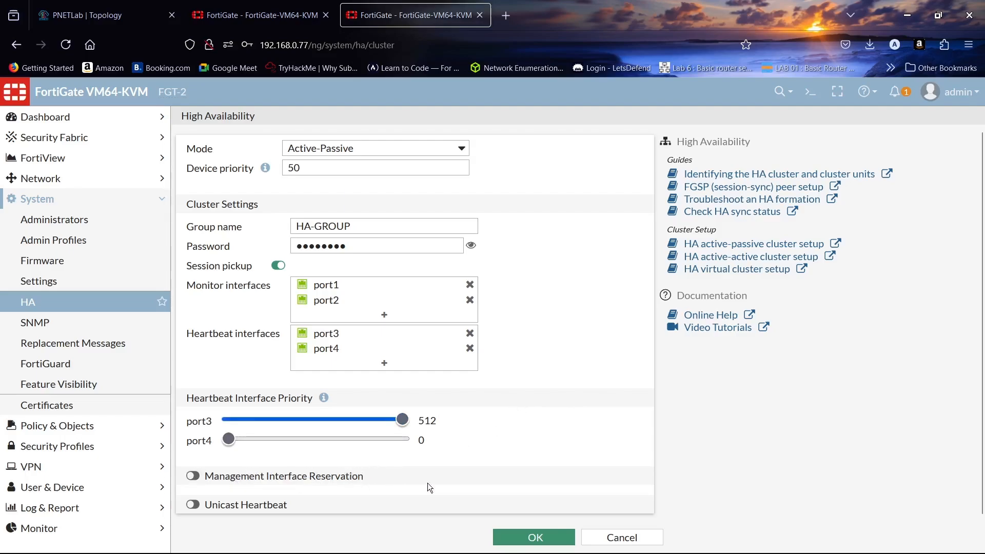
pyautogui.click(531, 537)
pyautogui.click(416, 175)
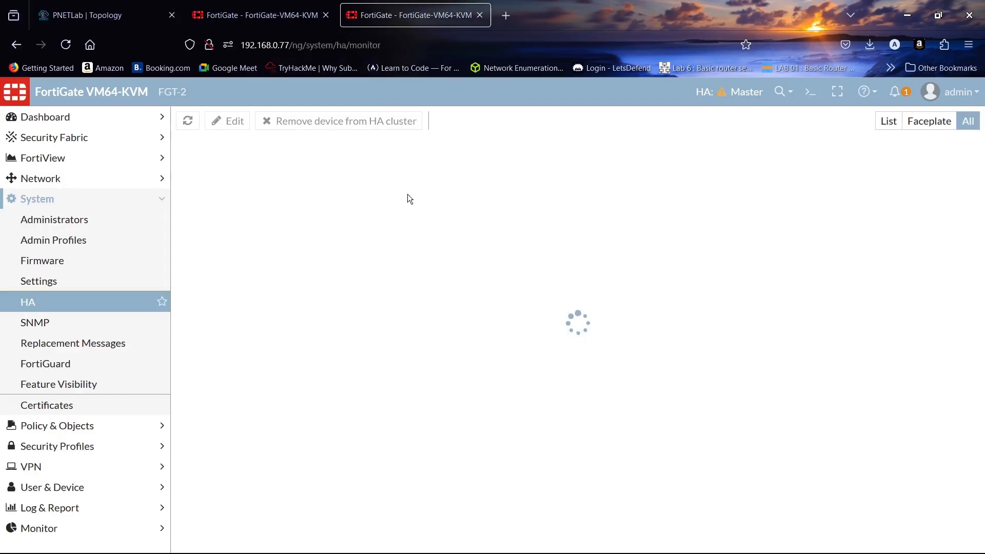
pyautogui.click(245, 4)
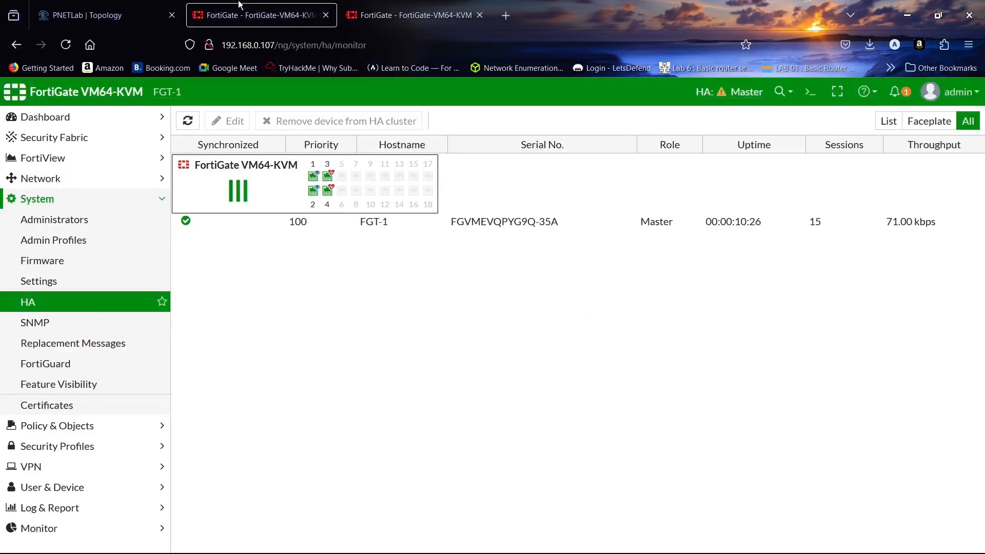
# - Refresh FGT-1's HA cluster table repeatedly while checking FGT-2's status page
pyautogui.click(187, 121)
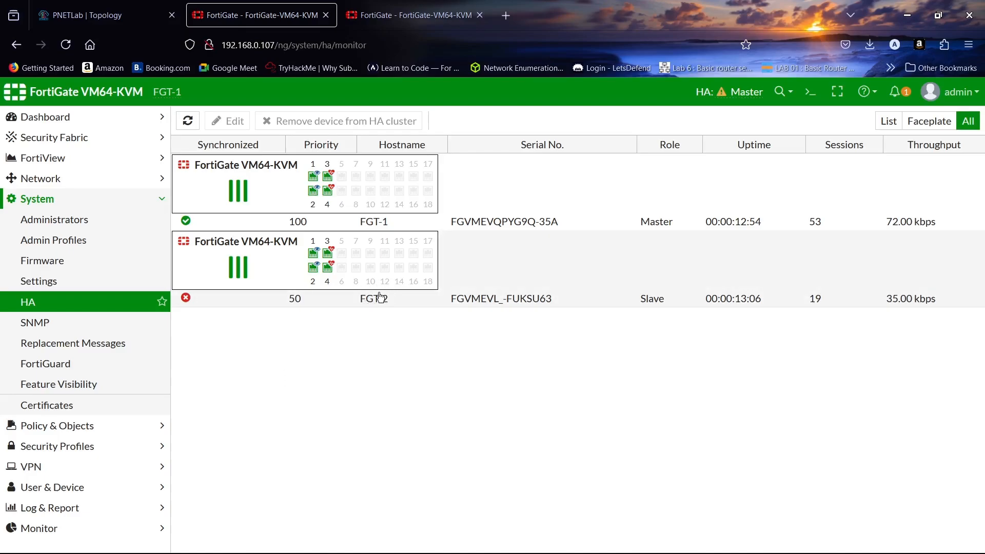
pyautogui.click(410, 15)
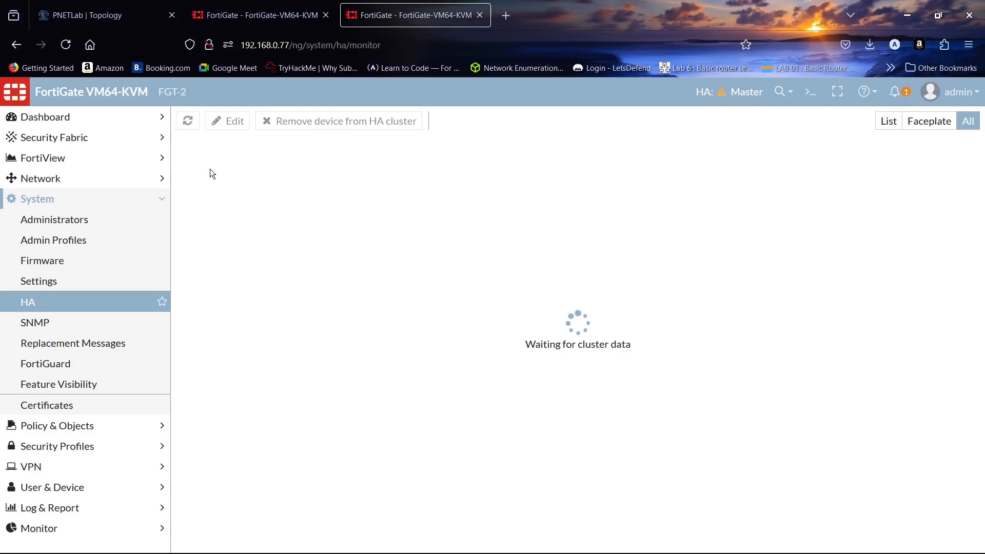
pyautogui.click(249, 11)
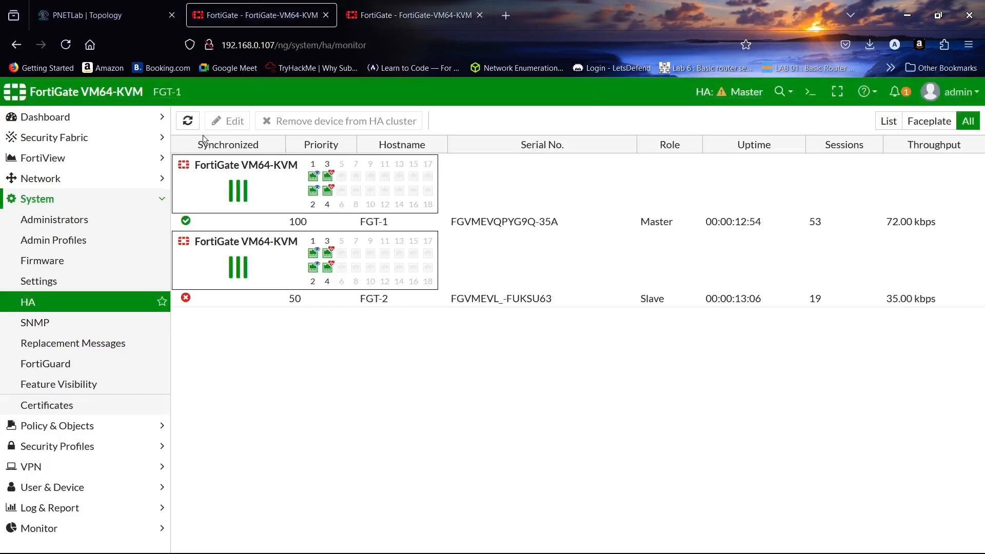
pyautogui.click(186, 122)
pyautogui.click(187, 123)
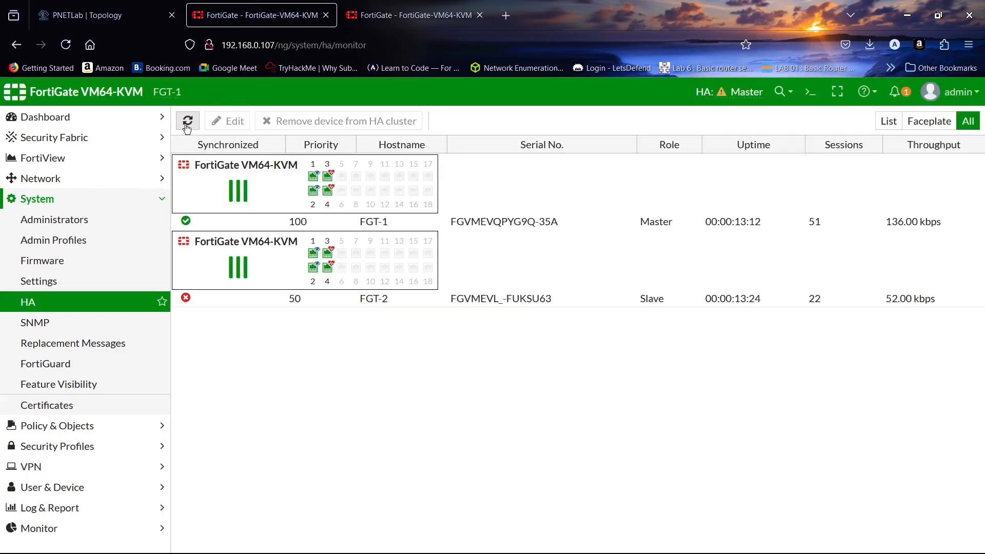
pyautogui.click(411, 15)
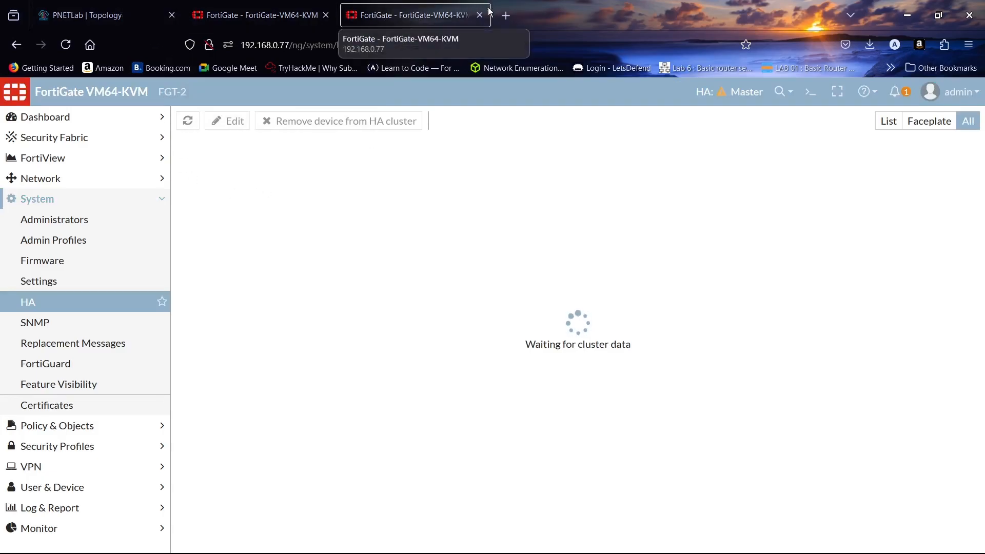
pyautogui.click(263, 5)
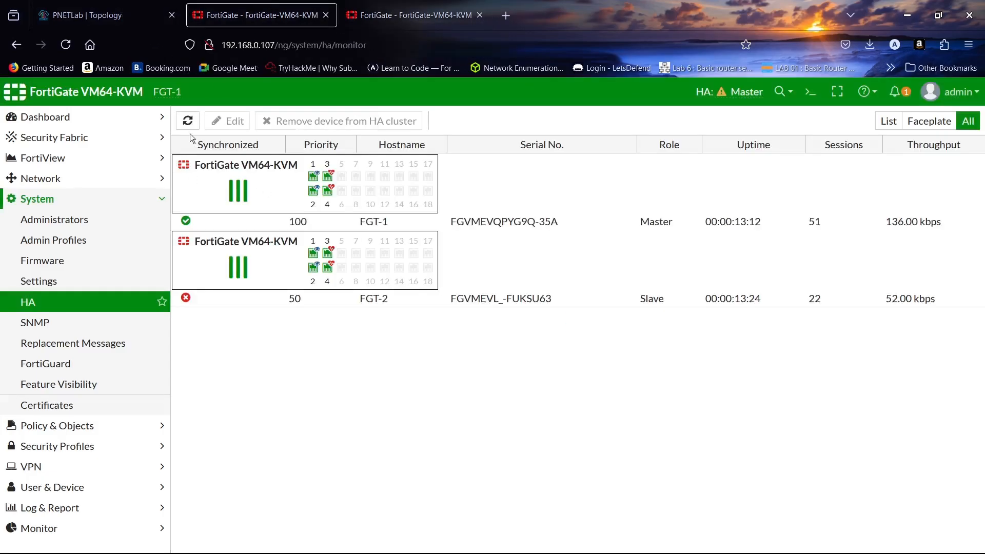
pyautogui.click(188, 120)
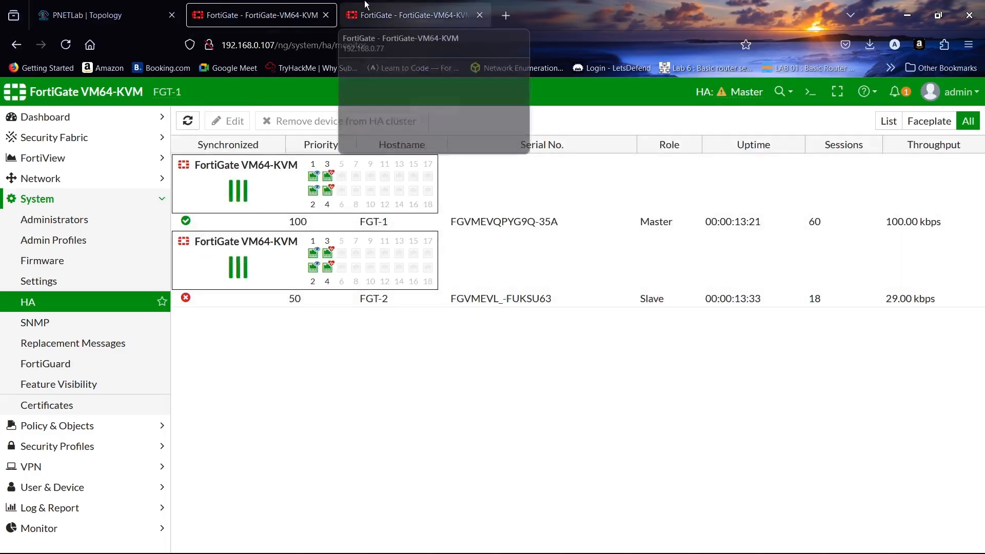
# - Close the disconnected FGT-2 page, refresh FGT-1's cluster status, and return to the topology
pyautogui.click(470, 4)
pyautogui.click(480, 14)
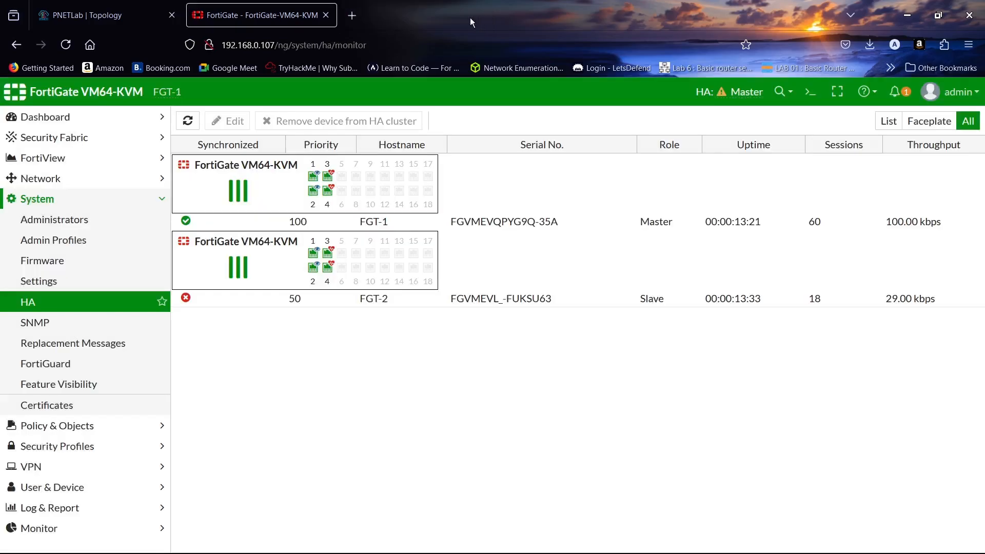
pyautogui.click(188, 123)
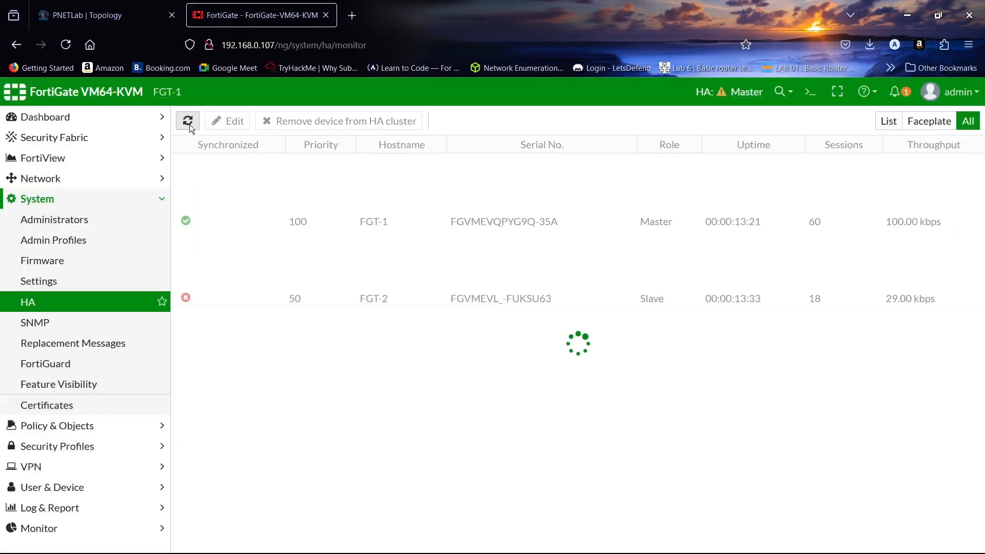
pyautogui.click(189, 124)
pyautogui.click(188, 122)
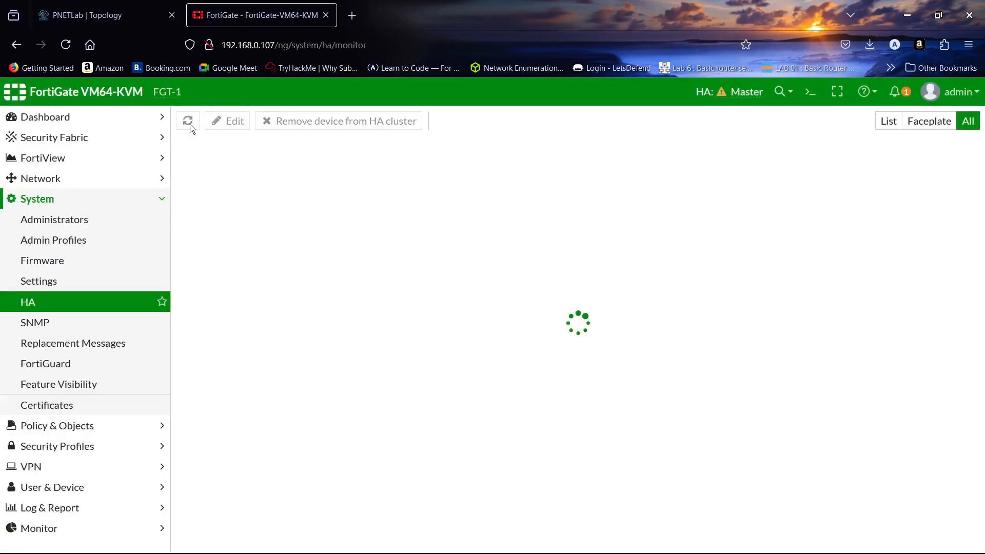
pyautogui.click(188, 122)
pyautogui.click(189, 124)
pyautogui.click(102, 15)
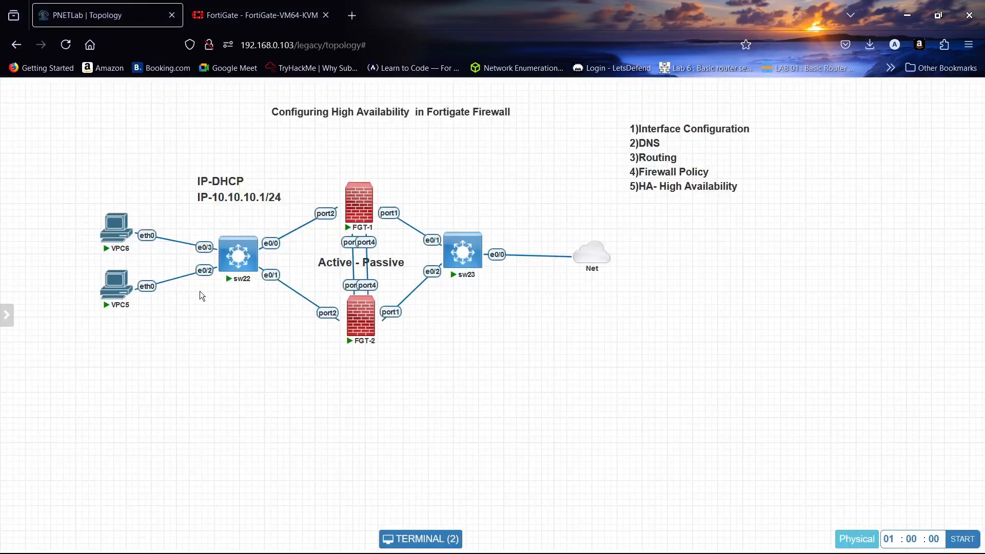
# - Run 'ip dhcp' on VPC6 and VPC5, obtaining 10.10.10.2 and 10.10.10.3
pyautogui.click(115, 224)
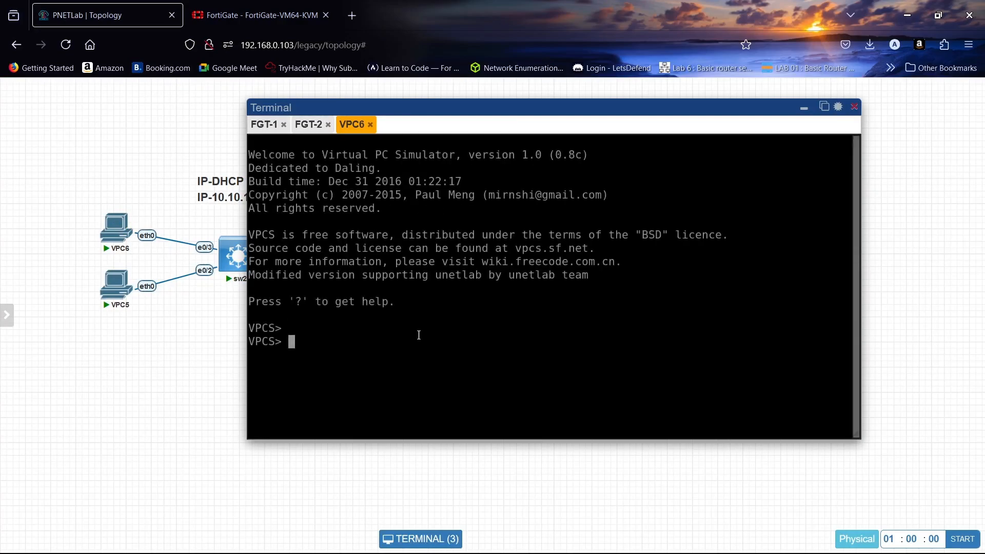
pyautogui.write('IP')
pyautogui.press('BackSpace')
pyautogui.press('BackSpace')
pyautogui.press('BackSpace')
pyautogui.press('capslock')
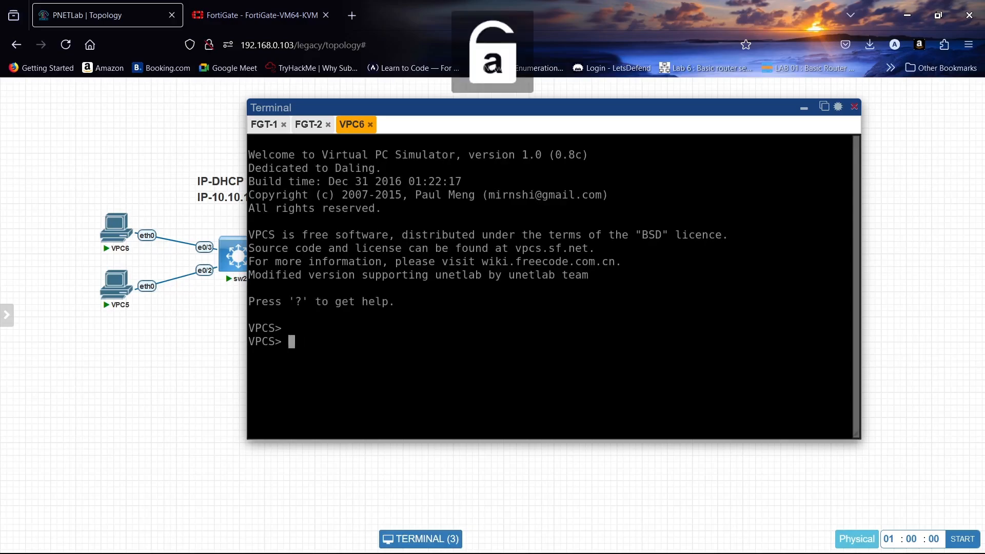
pyautogui.write('ip dhcp')
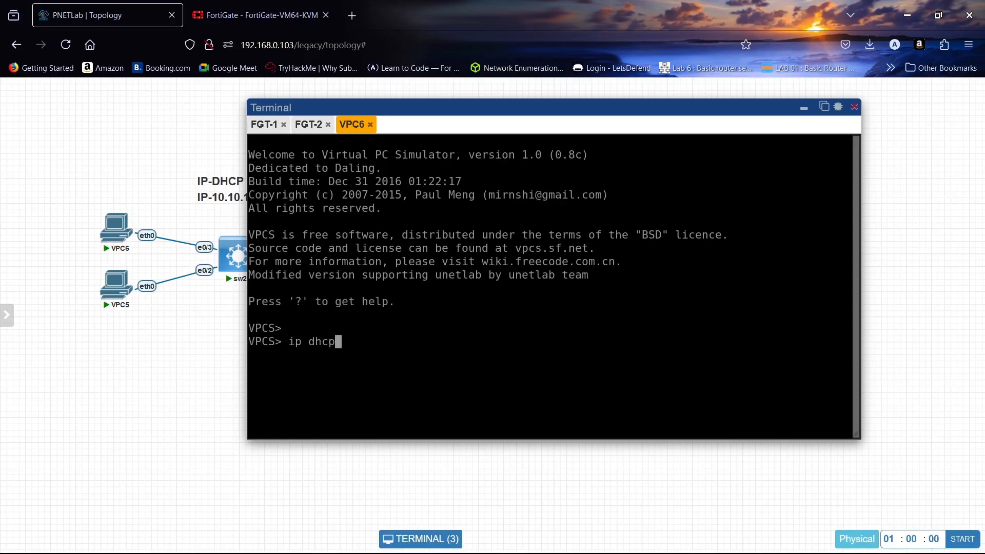
pyautogui.press('Return')
pyautogui.click(116, 283)
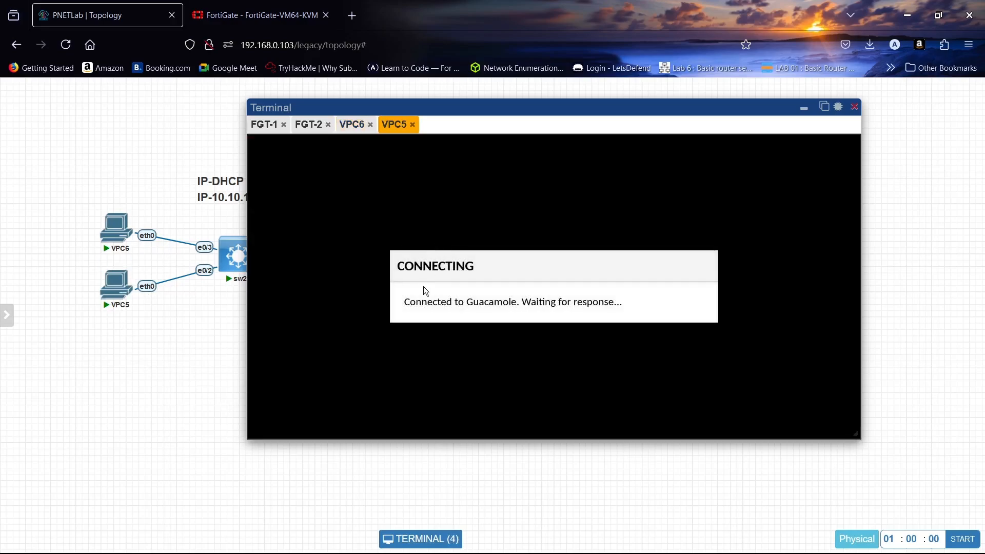
pyautogui.write('ip dhcp')
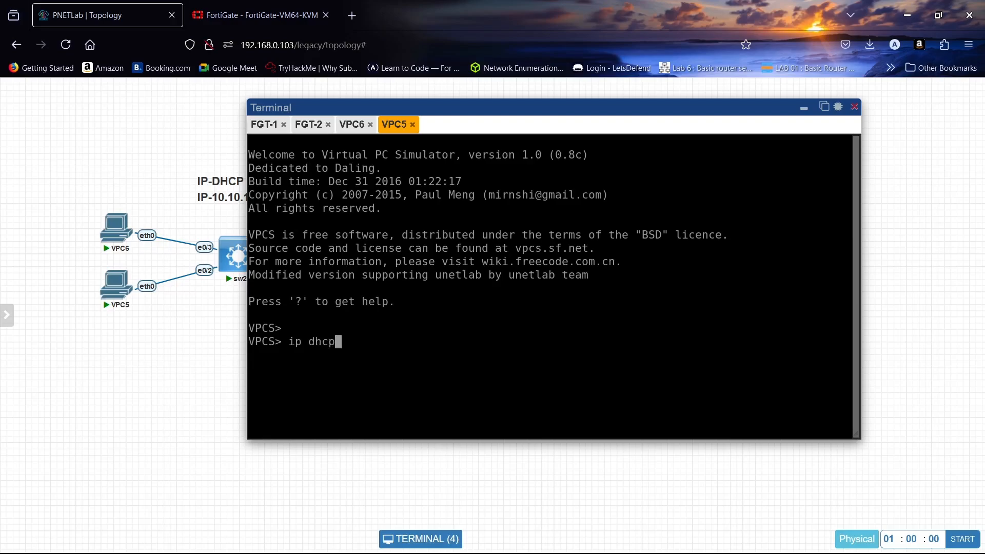
pyautogui.press('Return')
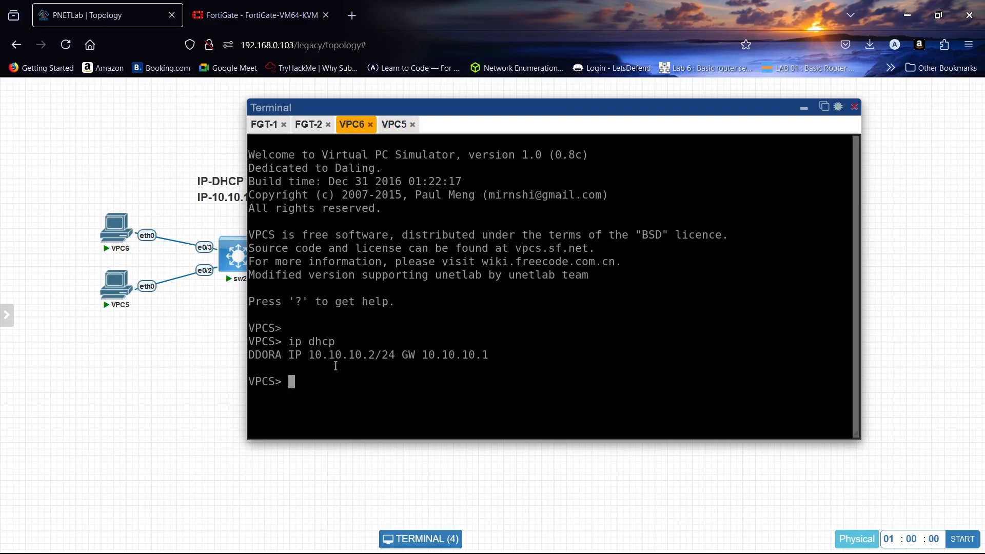
pyautogui.click(395, 125)
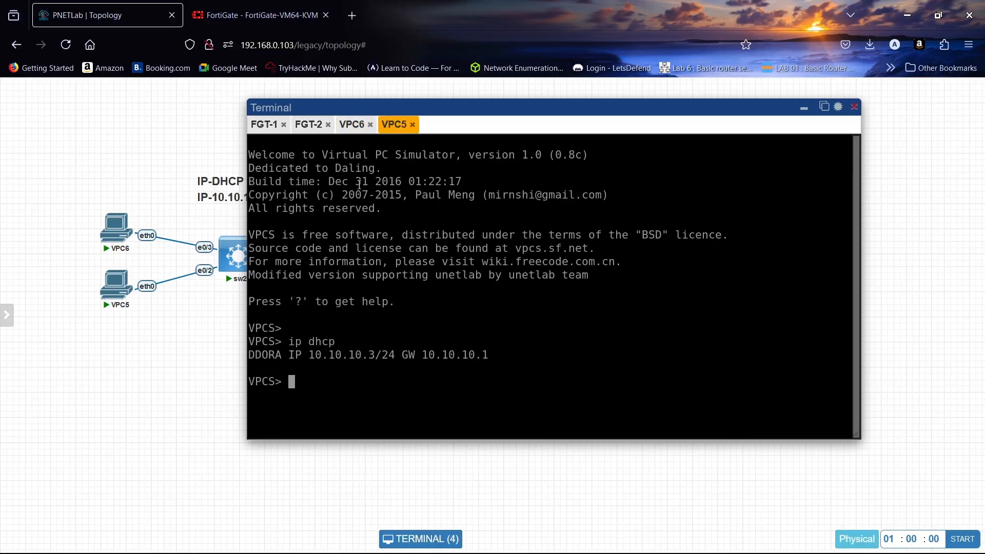
# - Ping 8.8.8.8 from both VPC6 and VPC5
pyautogui.click(352, 124)
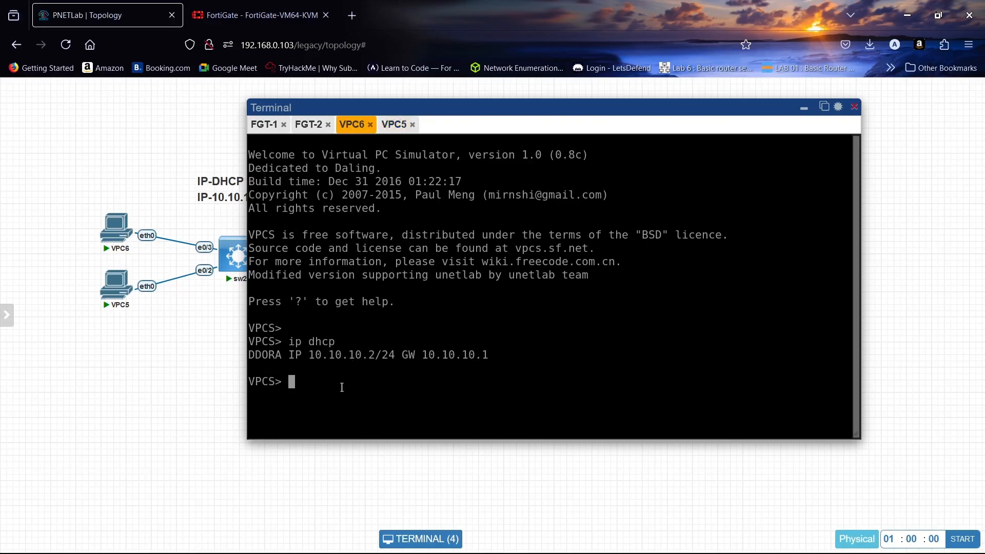
pyautogui.write('ping 8.8.8.8')
pyautogui.press('Return')
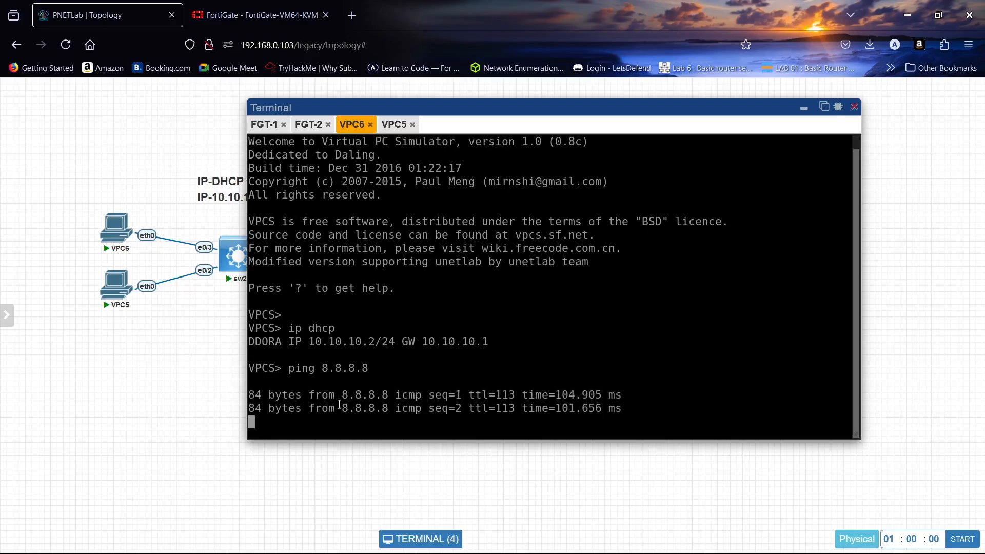
pyautogui.click(395, 124)
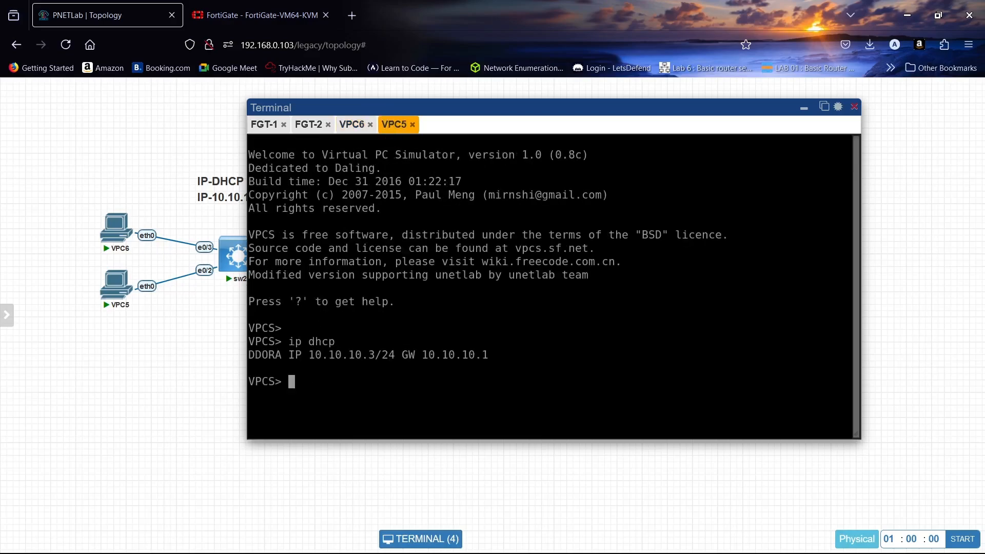
pyautogui.write('ping 8.8.8.8')
pyautogui.press('Return')
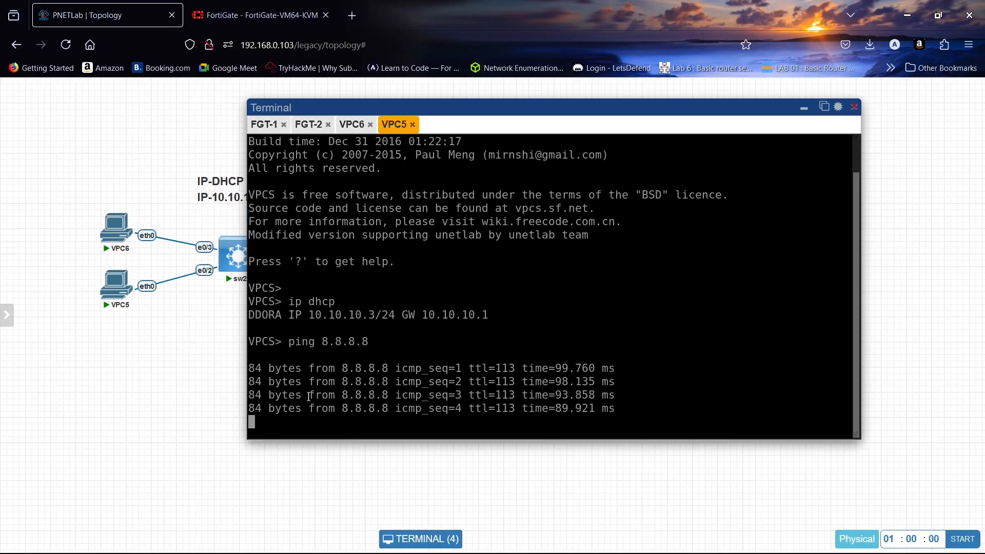
# - On FGT-1's console, list interfaces with 'show system interface ?', noting port2 at 10.10.10.1
pyautogui.click(264, 124)
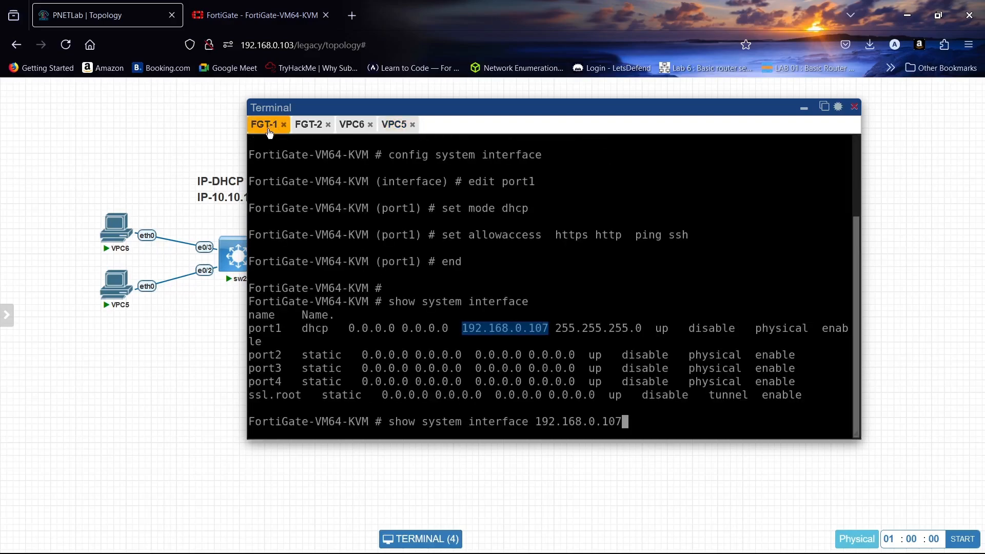
pyautogui.press('BackSpace')
pyautogui.press('BackSpace')
pyautogui.press('BackSpace')
pyautogui.press('BackSpace')
pyautogui.press('BackSpace')
pyautogui.press('BackSpace')
pyautogui.press('BackSpace')
pyautogui.press('BackSpace')
pyautogui.press('BackSpace')
pyautogui.press('BackSpace')
pyautogui.press('BackSpace')
pyautogui.press('BackSpace')
pyautogui.press('BackSpace')
pyautogui.press('BackSpace')
pyautogui.press('BackSpace')
pyautogui.press('BackSpace')
pyautogui.press('BackSpace')
pyautogui.press('BackSpace')
pyautogui.press('BackSpace')
pyautogui.press('BackSpace')
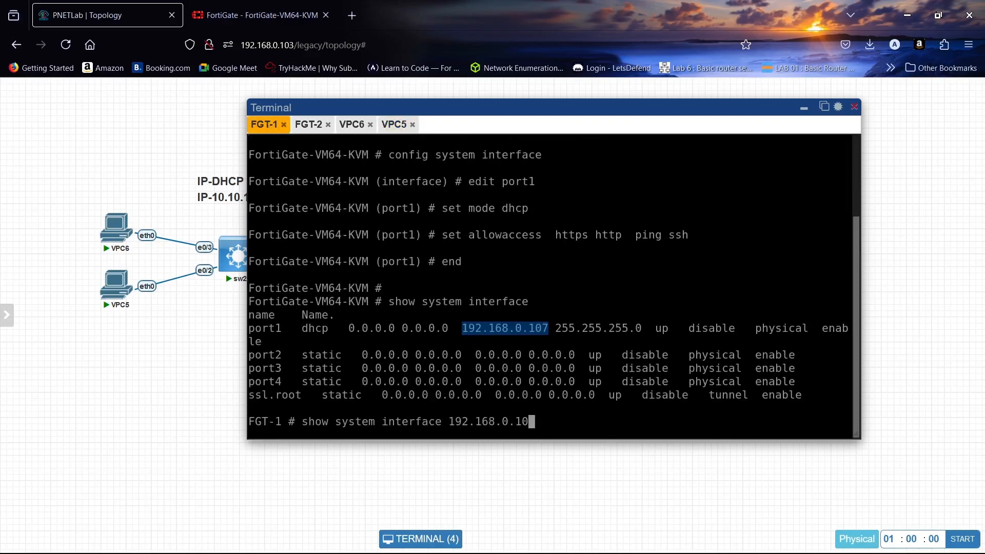
pyautogui.press('BackSpace')
pyautogui.press('BackSpace')
pyautogui.press('BackSpace')
pyautogui.press('BackSpace')
pyautogui.press('BackSpace')
pyautogui.press('BackSpace')
pyautogui.press('BackSpace')
pyautogui.press('BackSpace')
pyautogui.press('BackSpace')
pyautogui.press('BackSpace')
pyautogui.press('BackSpace')
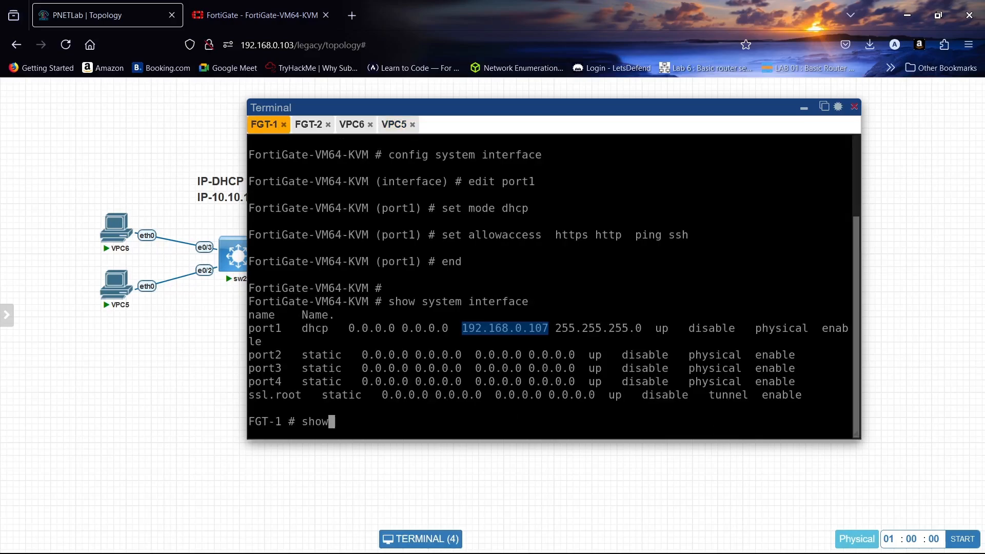
pyautogui.press('Return')
pyautogui.press('Return')
pyautogui.press('Return')
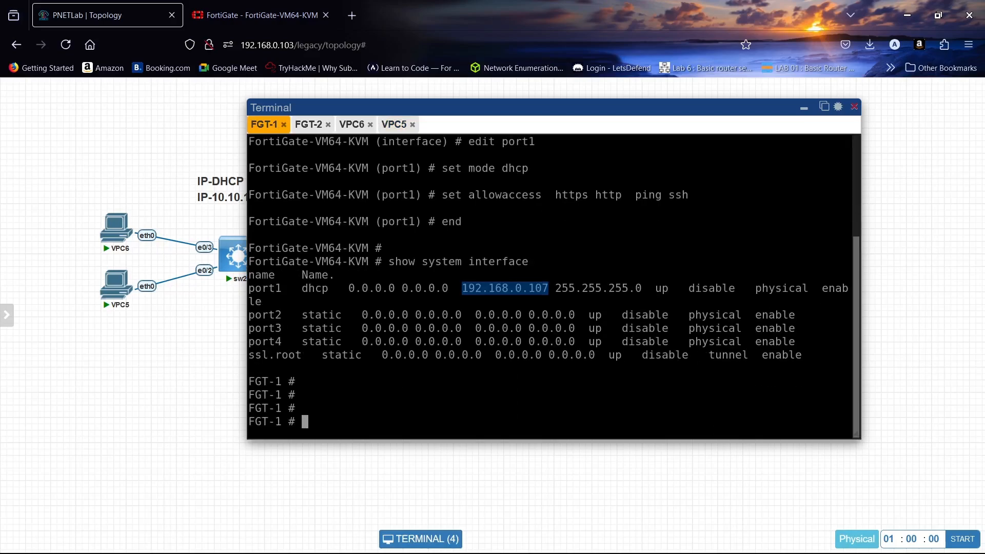
pyautogui.write('show system interface')
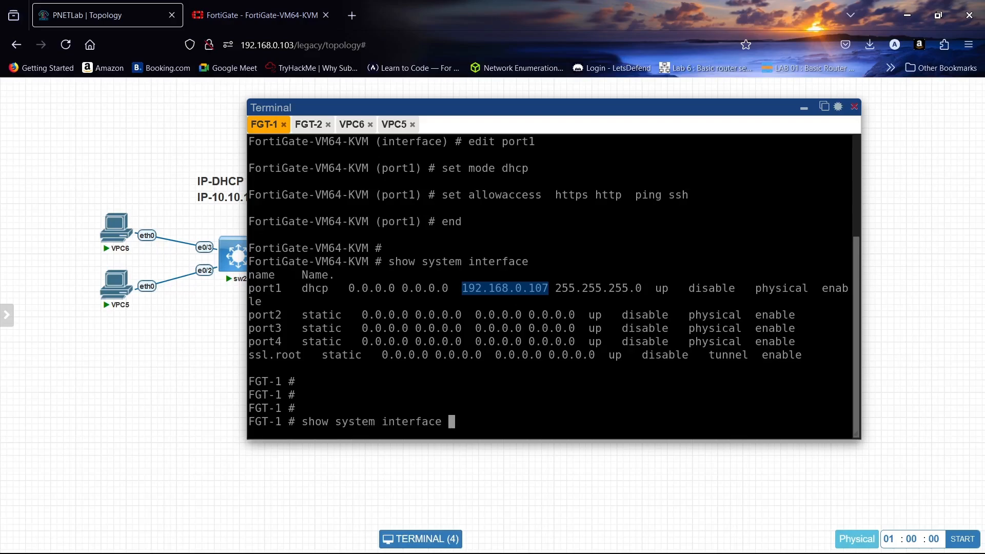
pyautogui.press('?')
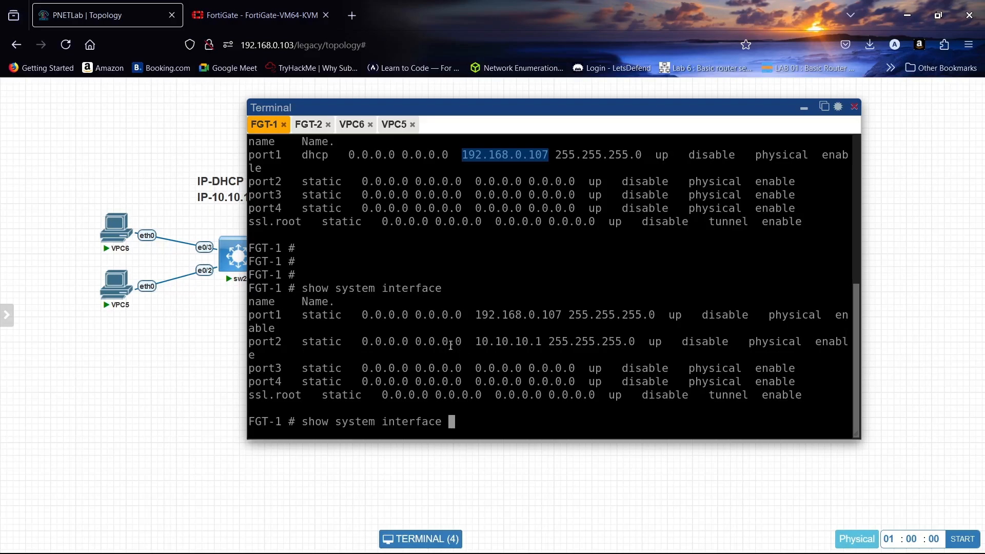
pyautogui.moveTo(476, 342); pyautogui.dragTo(548, 343)
# - Log in to FGT-2 as admin and list its interfaces with 'show system interface ?'
pyautogui.click(308, 131)
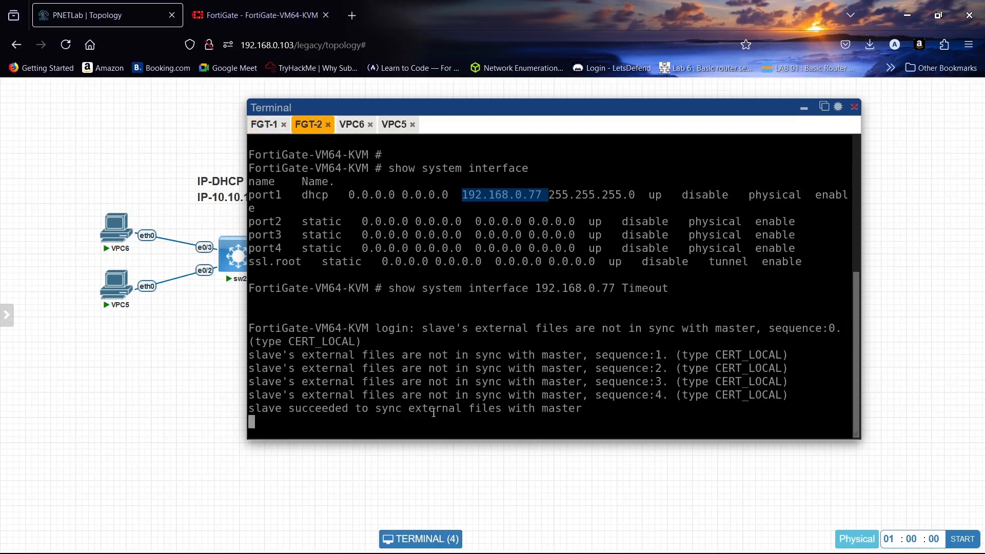
pyautogui.press('Return')
pyautogui.press('Return')
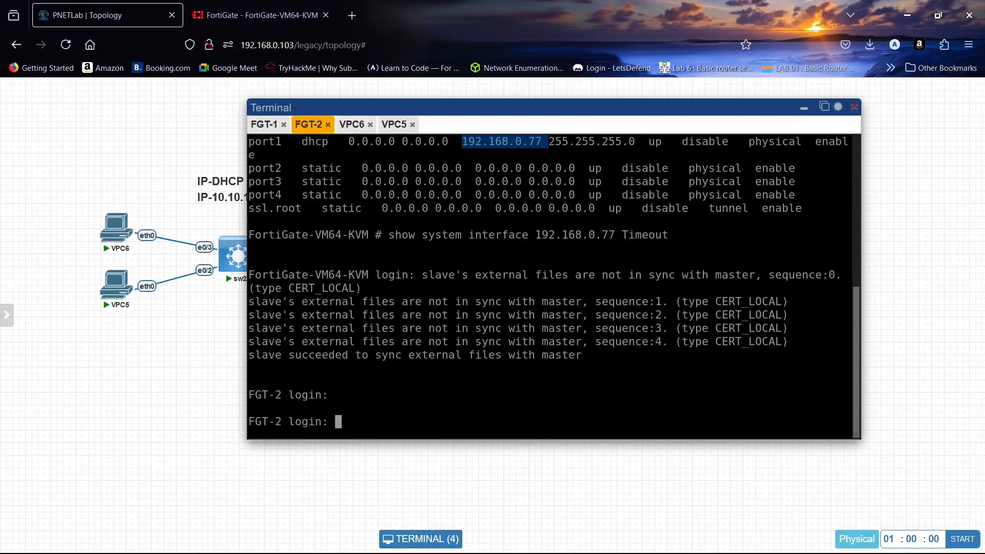
pyautogui.write('admin')
pyautogui.press('Return')
pyautogui.write('****')
pyautogui.press('Return')
pyautogui.press('Return')
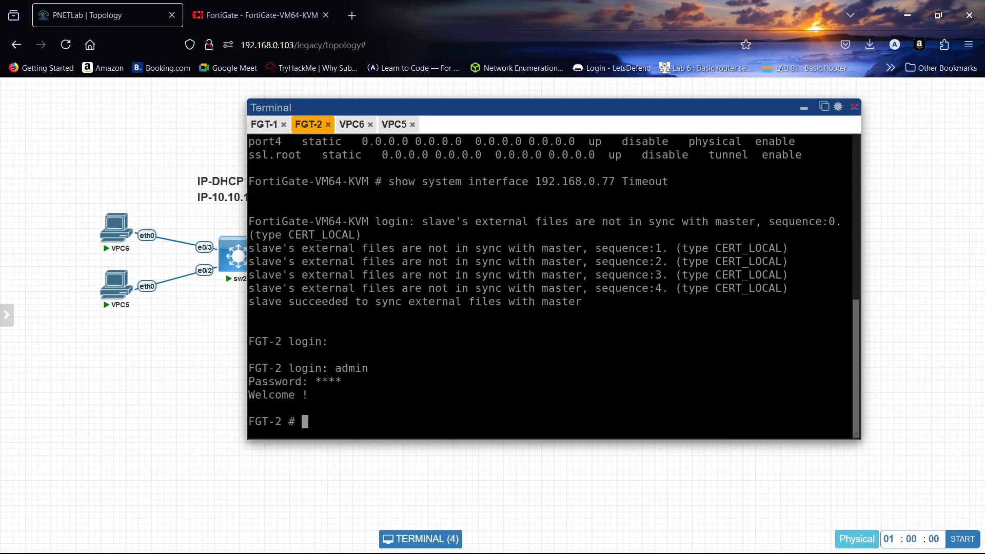
pyautogui.write('show system interface')
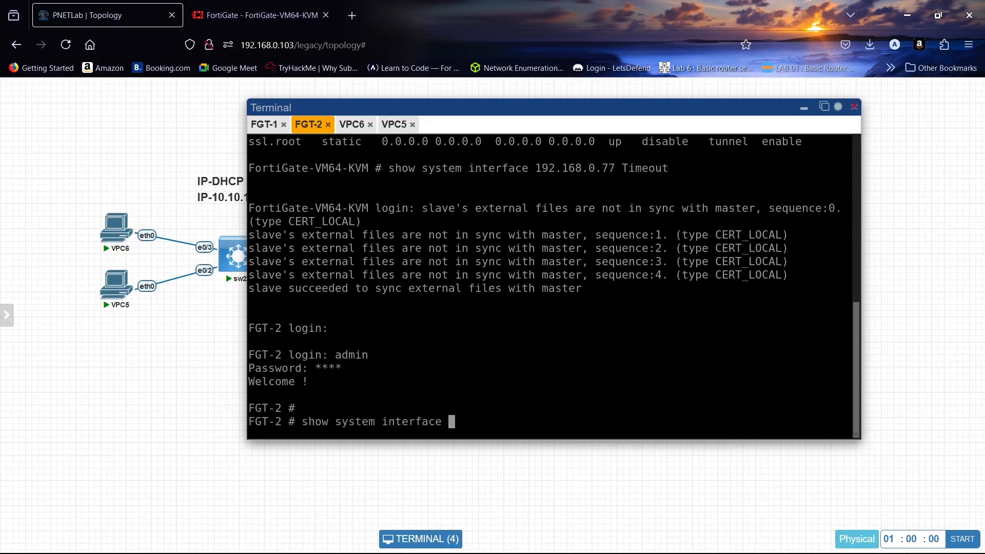
pyautogui.press('?')
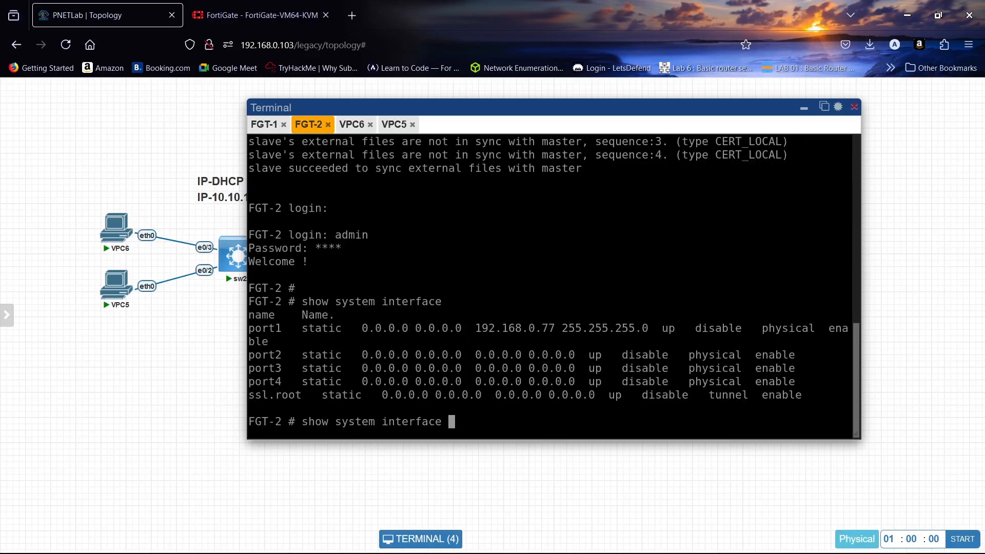
pyautogui.press('?')
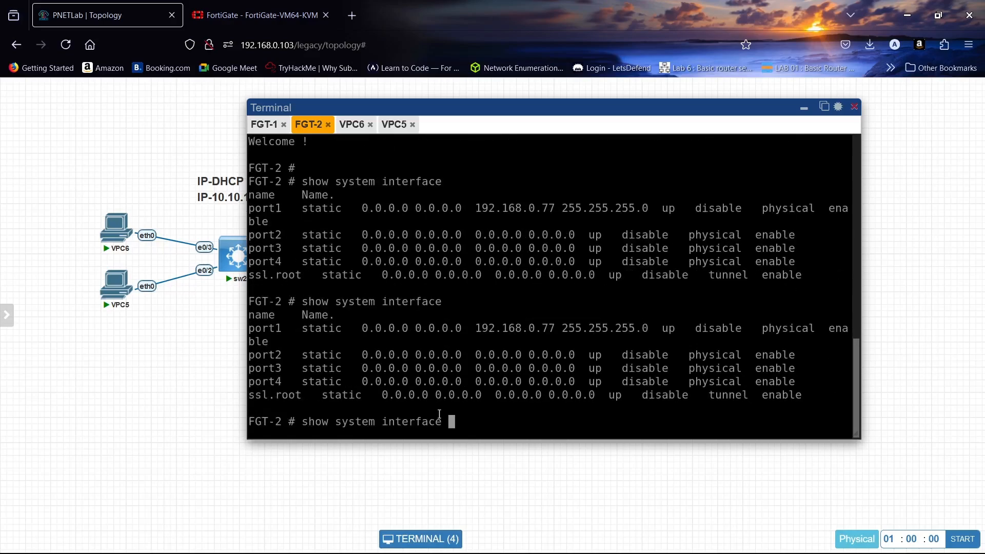
# - Refresh the FortiGate HA monitor's cluster status table several times
pyautogui.click(287, 12)
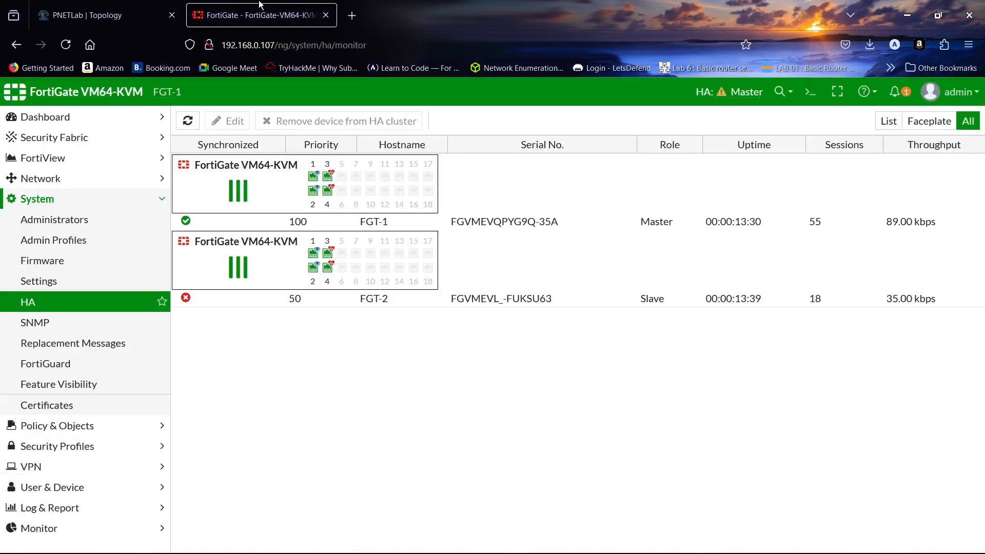
pyautogui.click(198, 126)
pyautogui.click(199, 126)
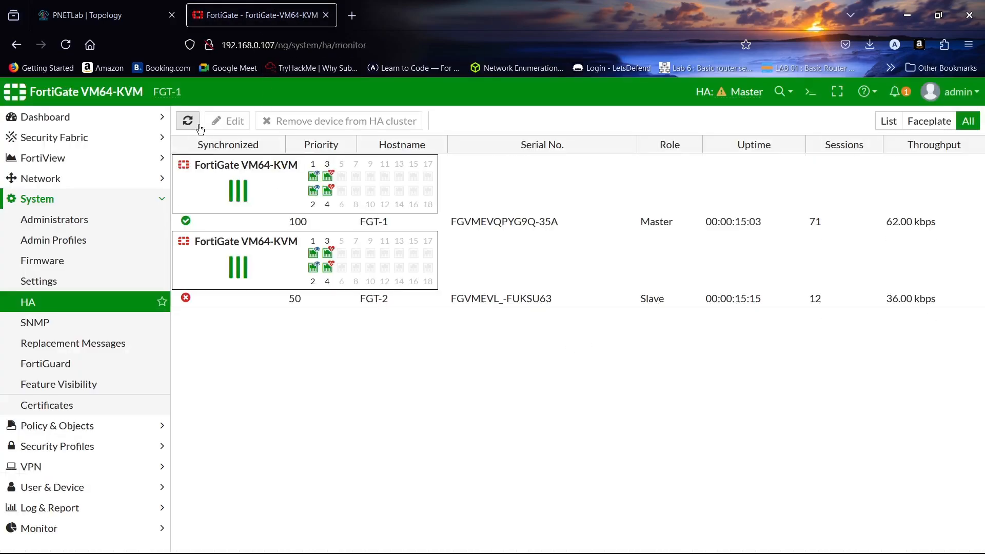
pyautogui.click(198, 125)
# - Check the FGT-1 and FGT-2 console sessions in the lab topology
pyautogui.click(107, 15)
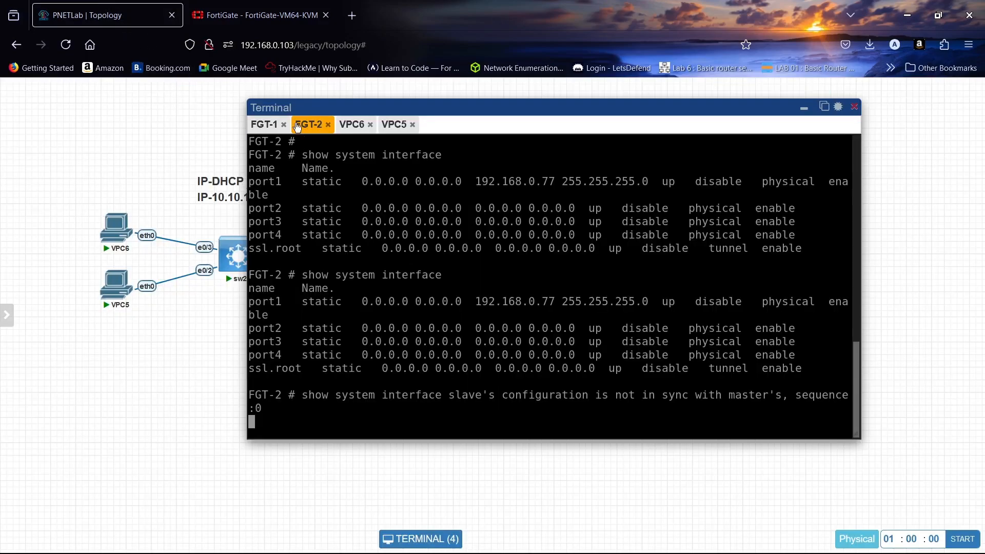
pyautogui.click(264, 126)
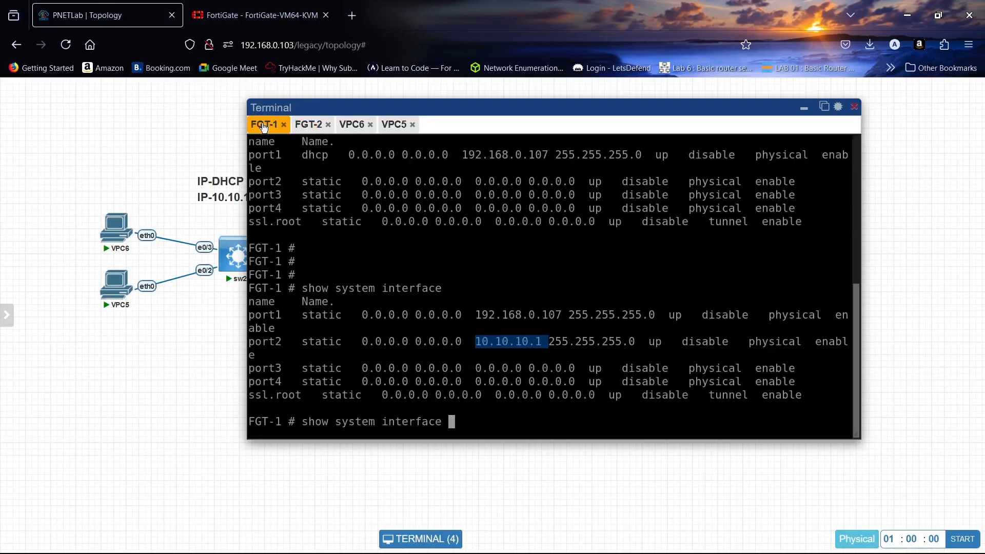
pyautogui.click(308, 125)
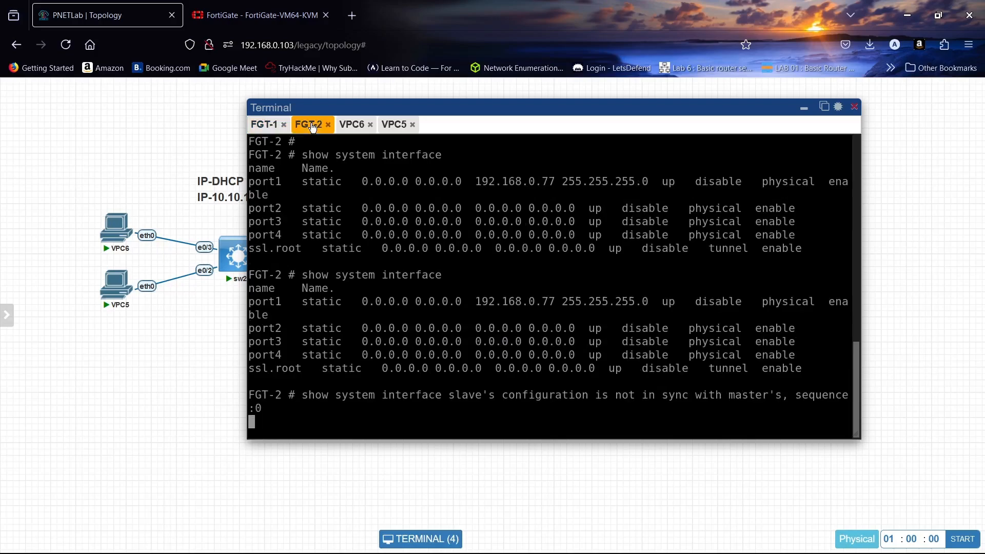
# - Keep refreshing the HA monitor until FGT-2 shows as synchronized
pyautogui.click(272, 1)
pyautogui.click(191, 121)
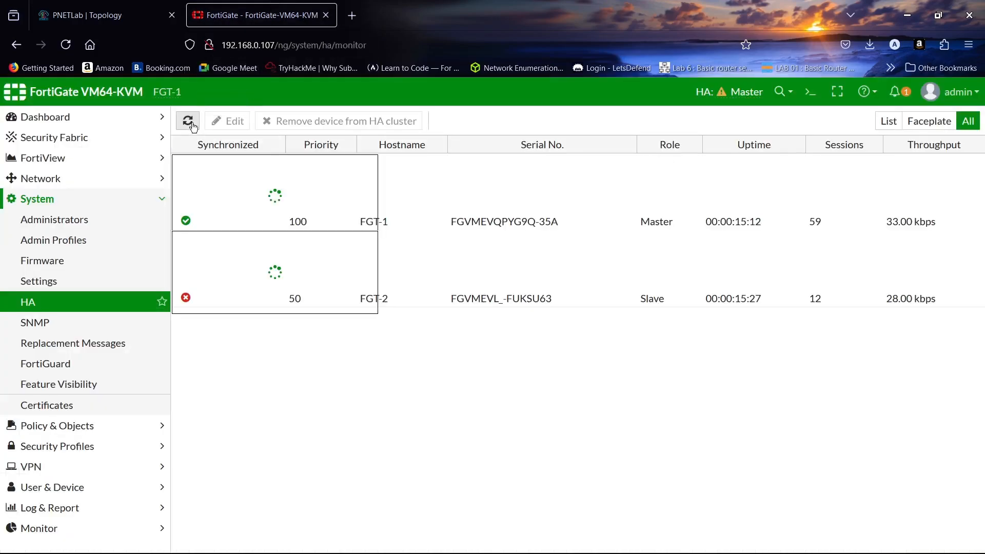
pyautogui.click(192, 123)
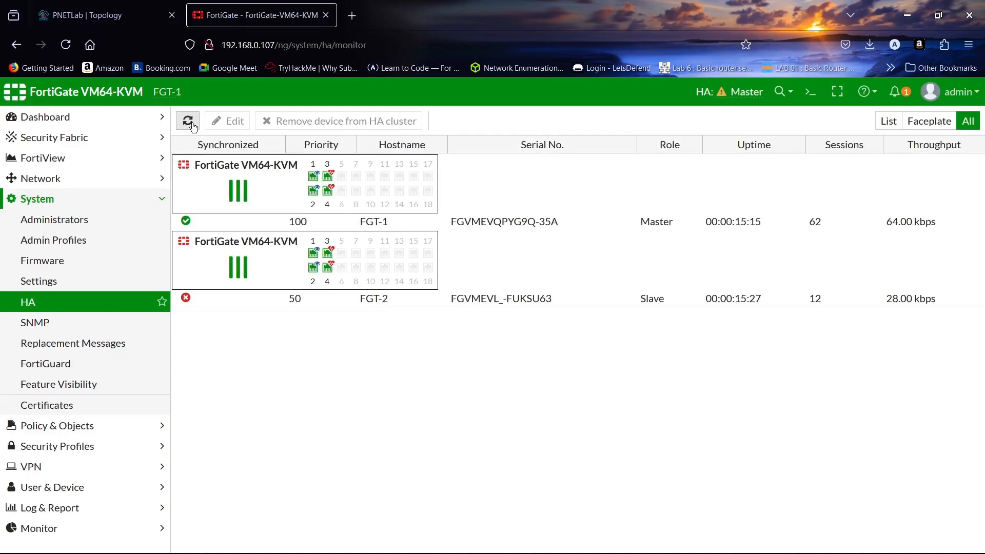
pyautogui.click(191, 123)
pyautogui.click(189, 127)
# - Log back into FGT-2 as admin and list its interfaces with 'show system interface ?'
pyautogui.click(113, 22)
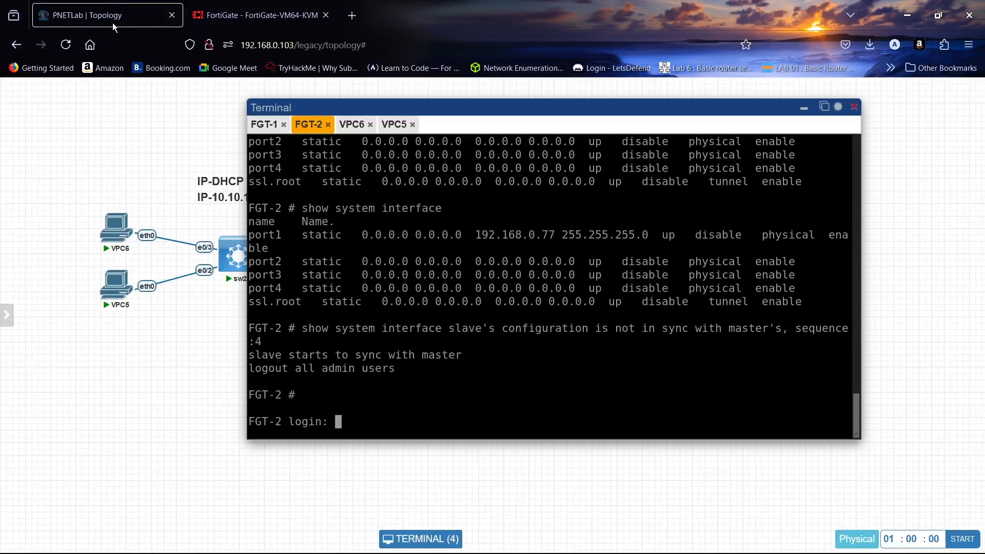
pyautogui.write('admin')
pyautogui.press('Return')
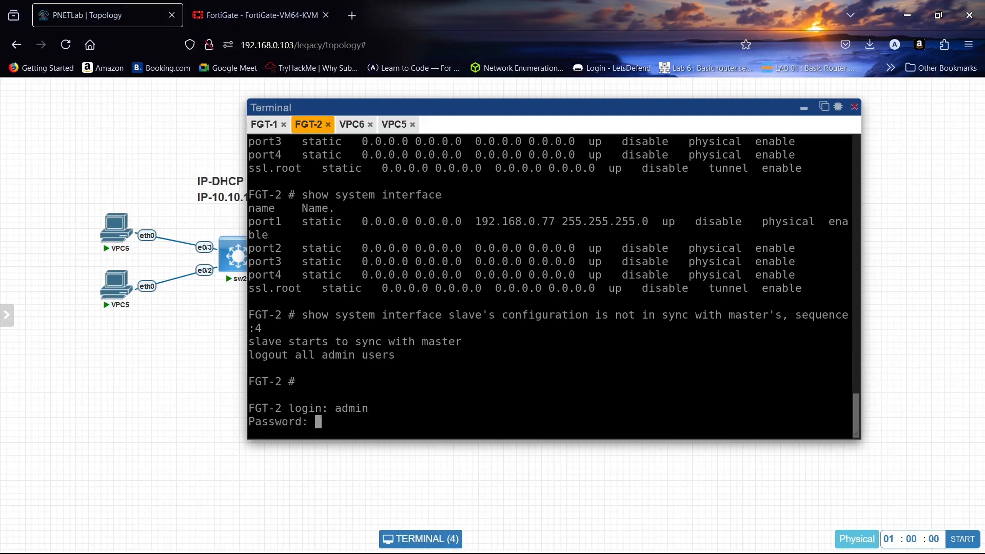
pyautogui.write('****')
pyautogui.press('Return')
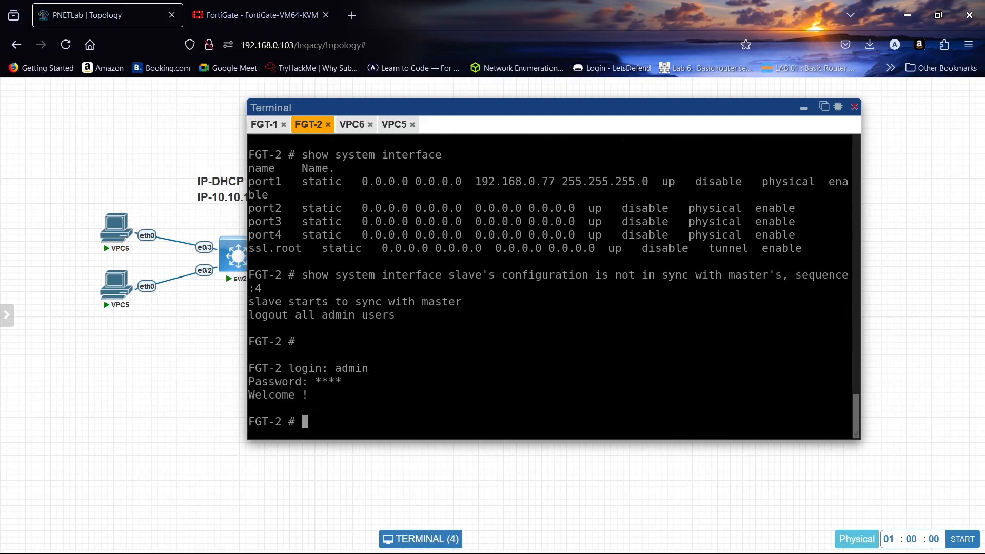
pyautogui.write('show system interface')
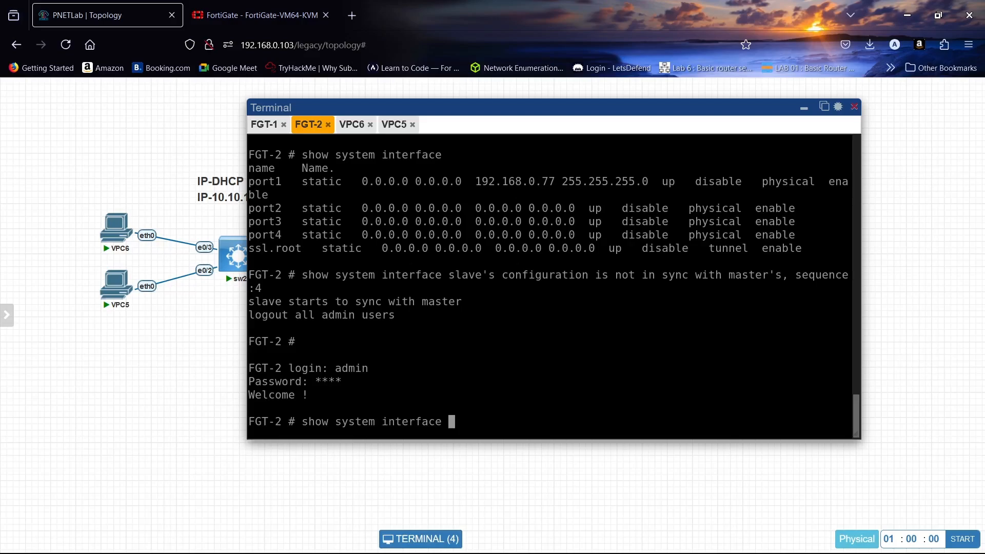
pyautogui.press('?')
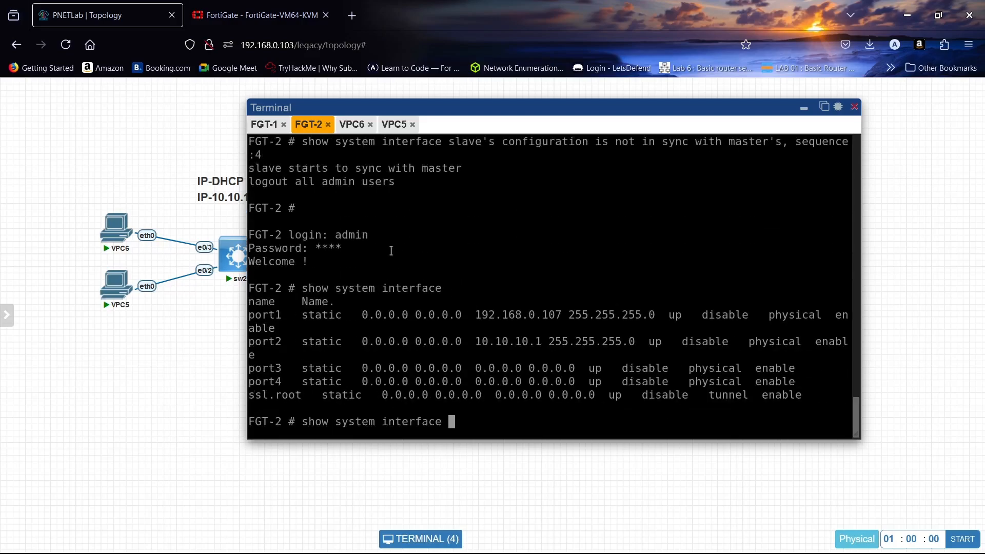
# - Compare against FGT-1's console, confirming FGT-2's port2 now reads 10.10.10.1
pyautogui.click(266, 129)
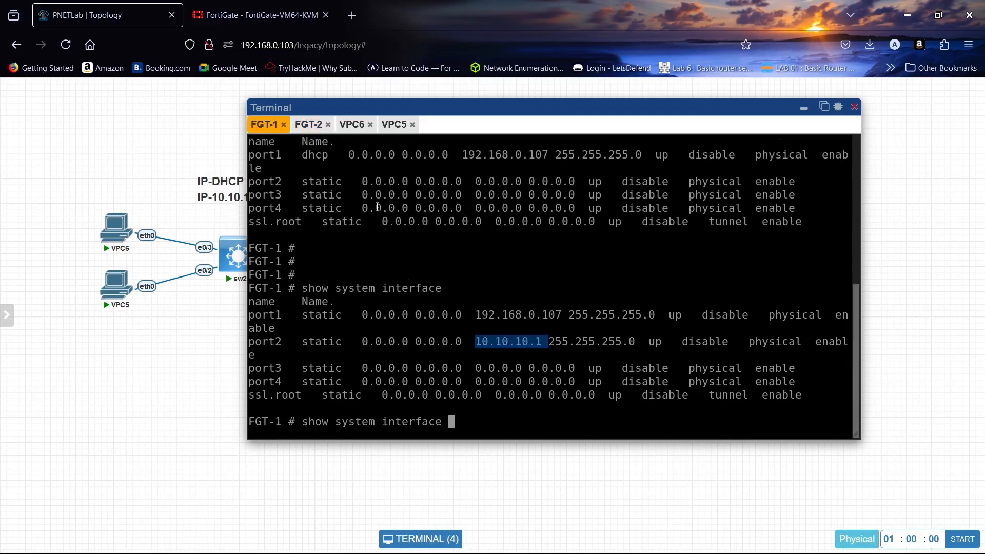
pyautogui.click(310, 125)
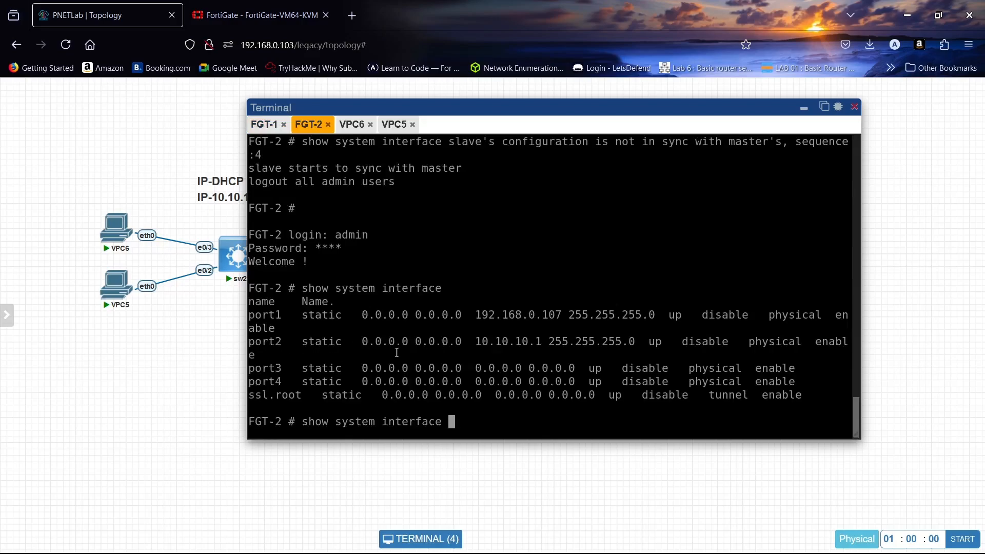
pyautogui.moveTo(475, 342); pyautogui.dragTo(538, 346)
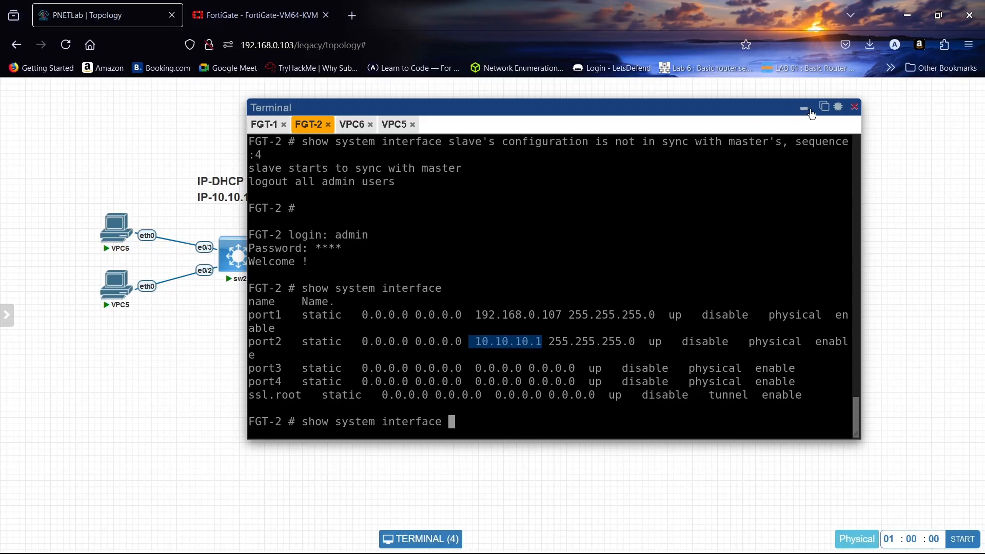
pyautogui.click(263, 124)
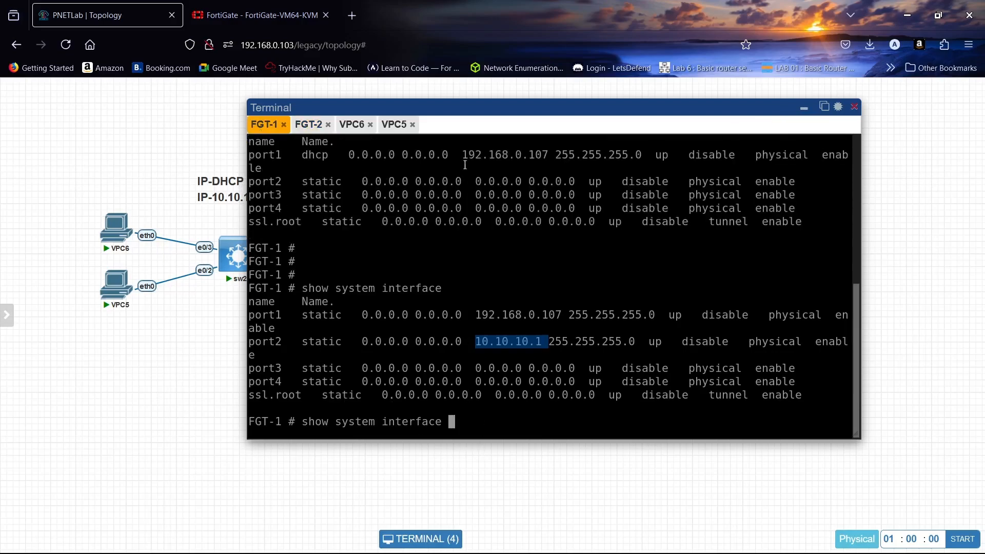
# - Run 'execute shutdown' on FGT-1's console and confirm with y
pyautogui.click(510, 431)
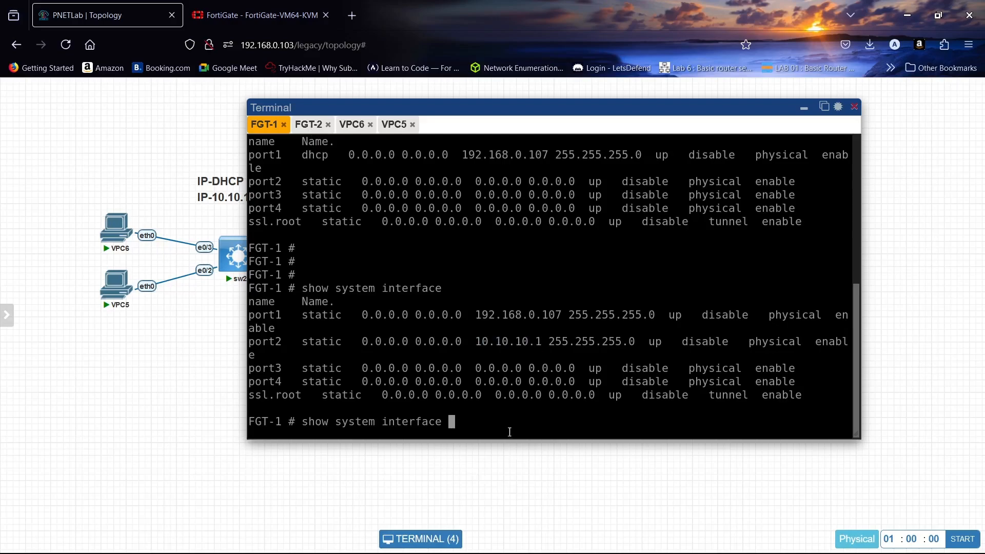
pyautogui.press('BackSpace')
pyautogui.press('BackSpace')
pyautogui.press('BackSpace')
pyautogui.press('BackSpace')
pyautogui.press('BackSpace')
pyautogui.press('BackSpace')
pyautogui.press('BackSpace')
pyautogui.press('BackSpace')
pyautogui.press('BackSpace')
pyautogui.press('BackSpace')
pyautogui.press('BackSpace')
pyautogui.press('BackSpace')
pyautogui.press('BackSpace')
pyautogui.press('BackSpace')
pyautogui.press('BackSpace')
pyautogui.press('BackSpace')
pyautogui.press('BackSpace')
pyautogui.press('BackSpace')
pyautogui.press('BackSpace')
pyautogui.press('BackSpace')
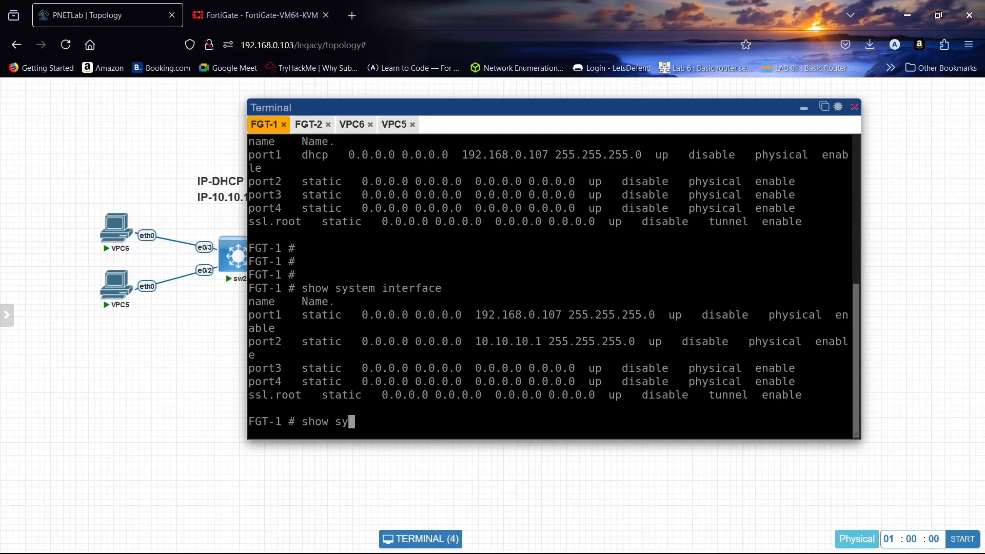
pyautogui.write('executesh')
pyautogui.press('BackSpace')
pyautogui.press('BackSpace')
pyautogui.write('shutdown')
pyautogui.press('Return')
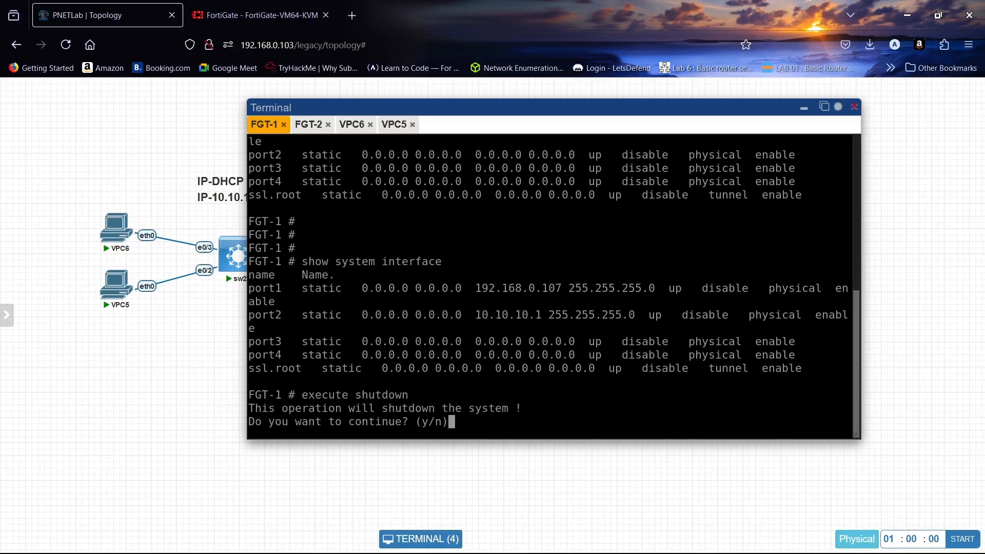
pyautogui.write('y')
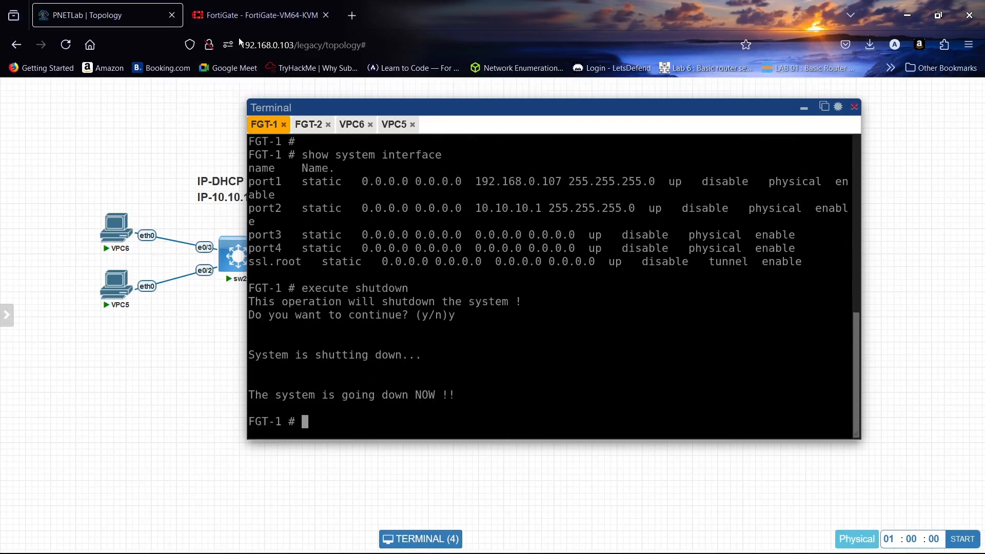
# - Sign in to the FortiGate web GUI at 192.168.0.107 as admin via the dashboard Status page
pyautogui.click(277, 4)
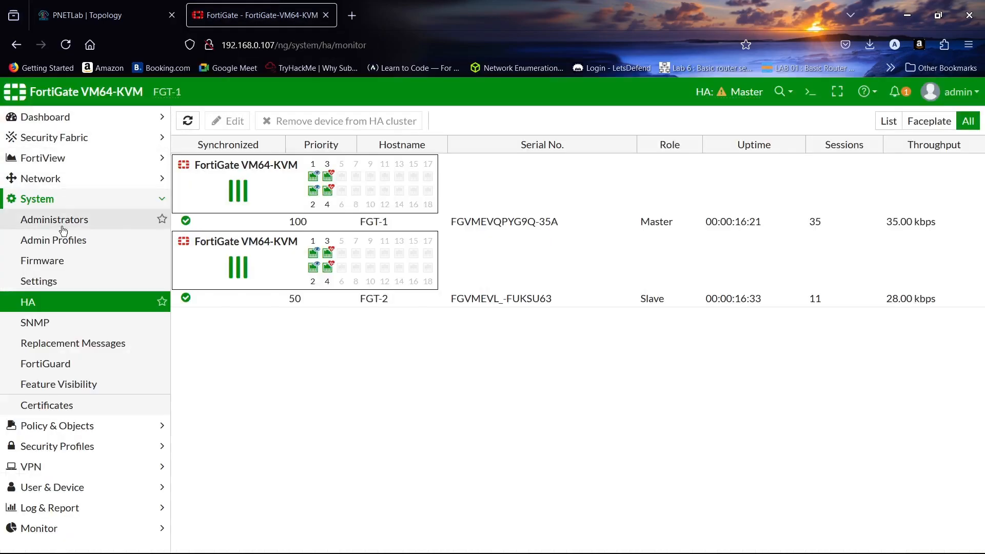
pyautogui.click(57, 117)
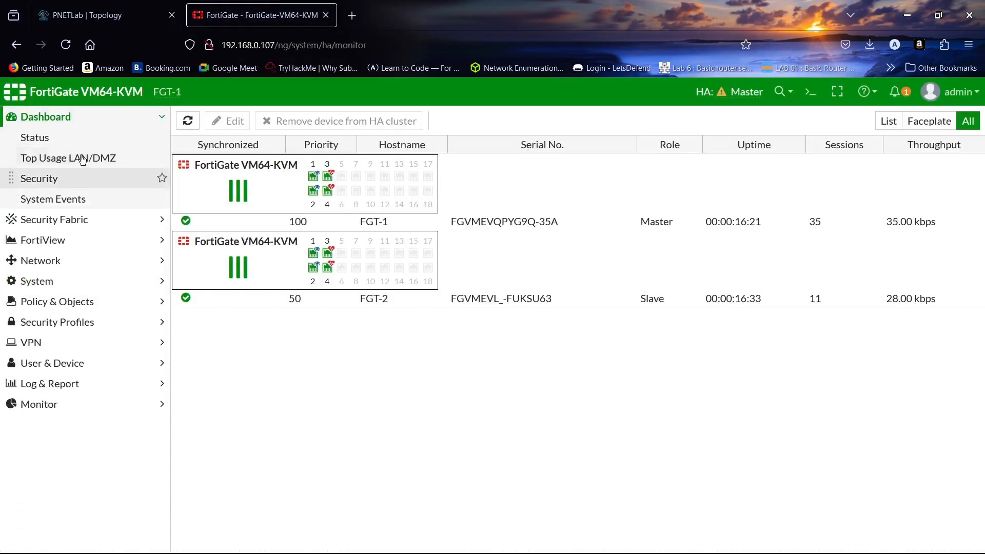
pyautogui.click(82, 137)
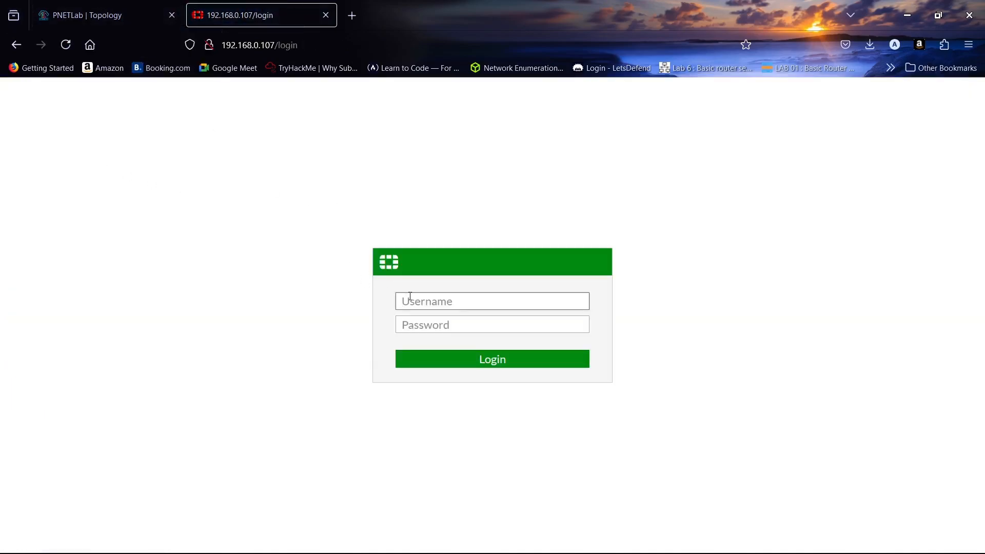
pyautogui.write('admin')
pyautogui.press('Tab')
pyautogui.write('admi')
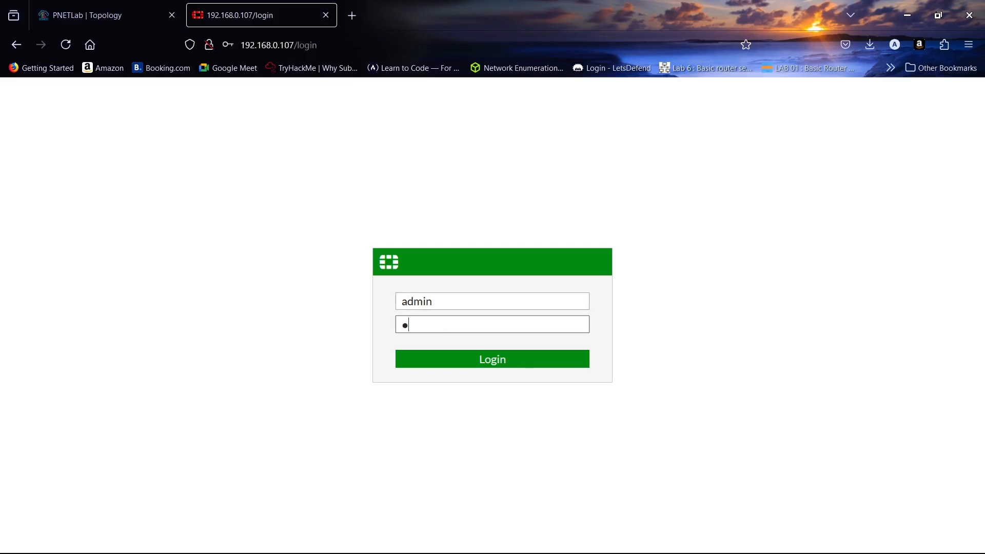
pyautogui.write('n')
pyautogui.press('Return')
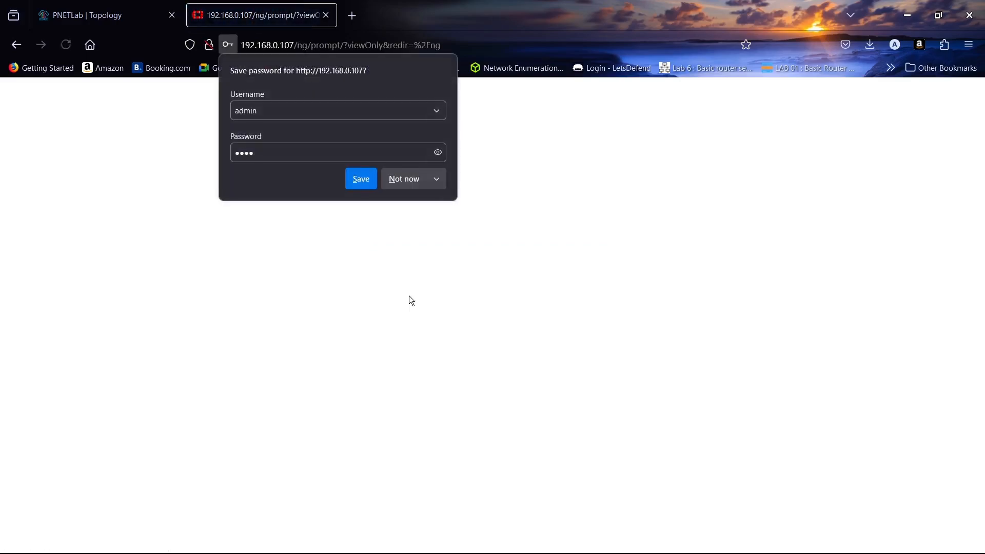
pyautogui.click(403, 184)
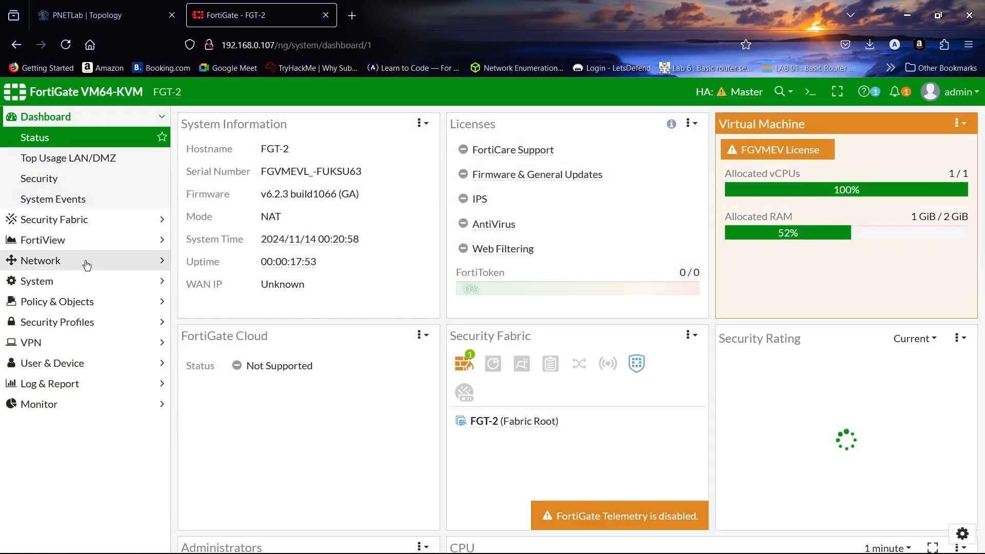
# - Check the Network Interfaces list and Status page, then reconnect the dropped lab console
pyautogui.click(86, 266)
pyautogui.click(94, 208)
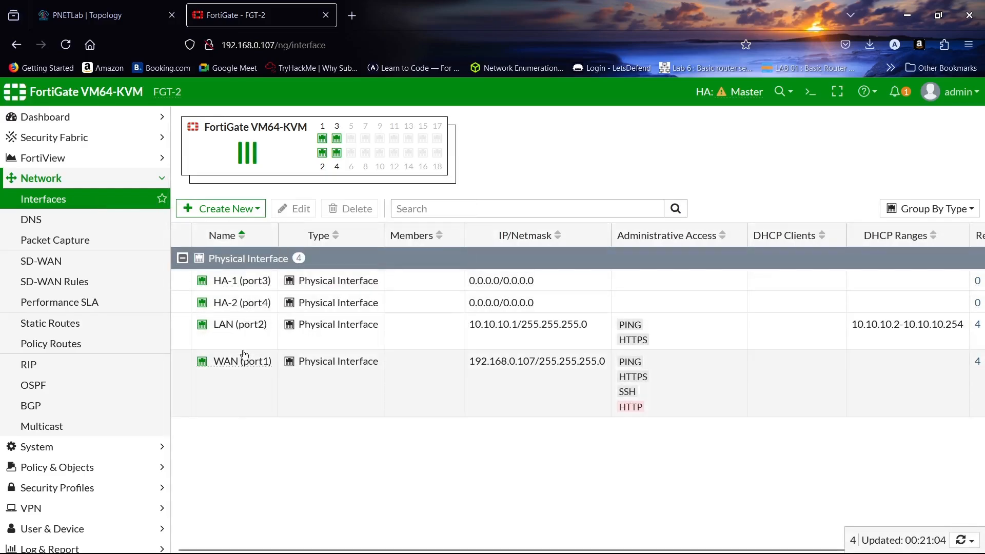
pyautogui.click(45, 117)
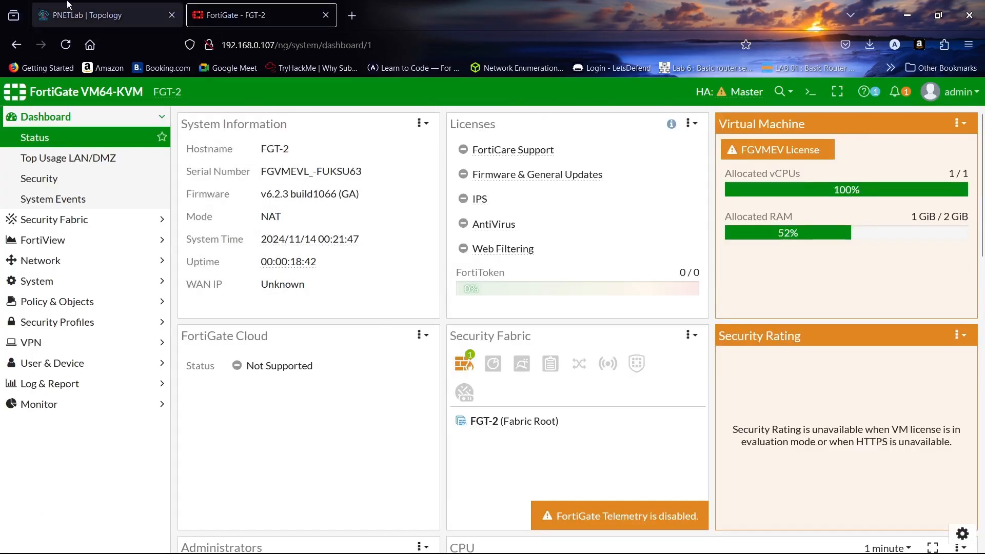
pyautogui.click(82, 15)
pyautogui.click(530, 316)
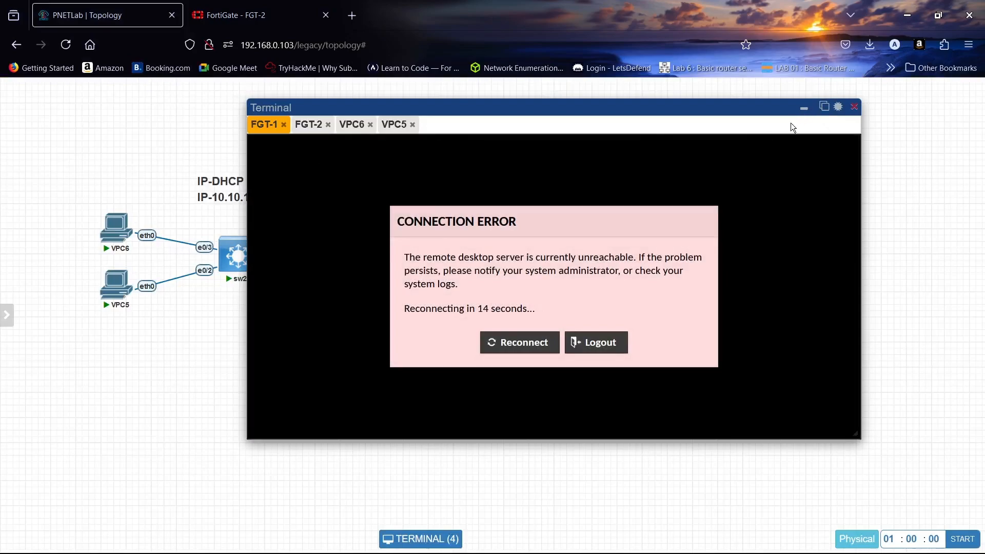
# - Repeat VPC6's ping to 8.8.8.8, which still succeeds through FGT-2 with FGT-1 down
pyautogui.click(804, 108)
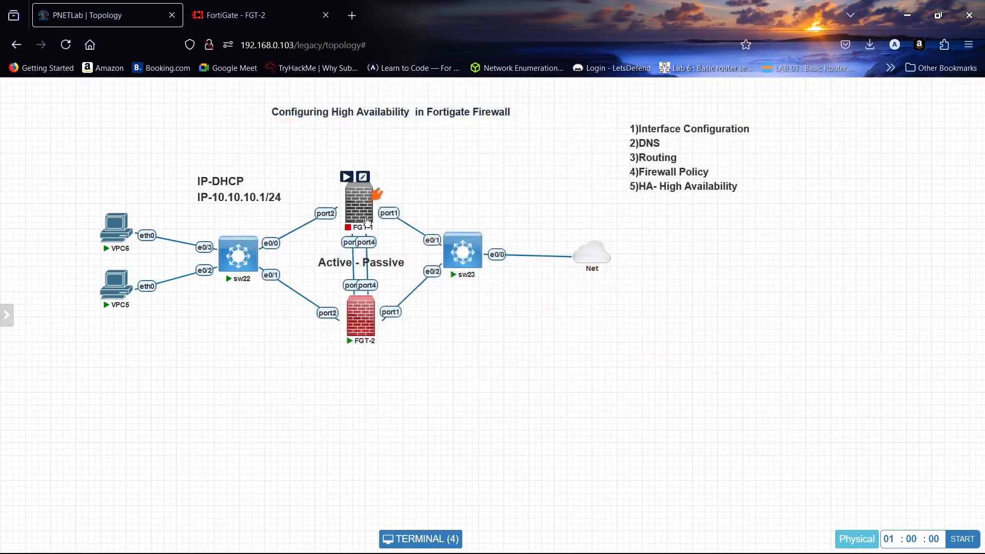
pyautogui.click(112, 227)
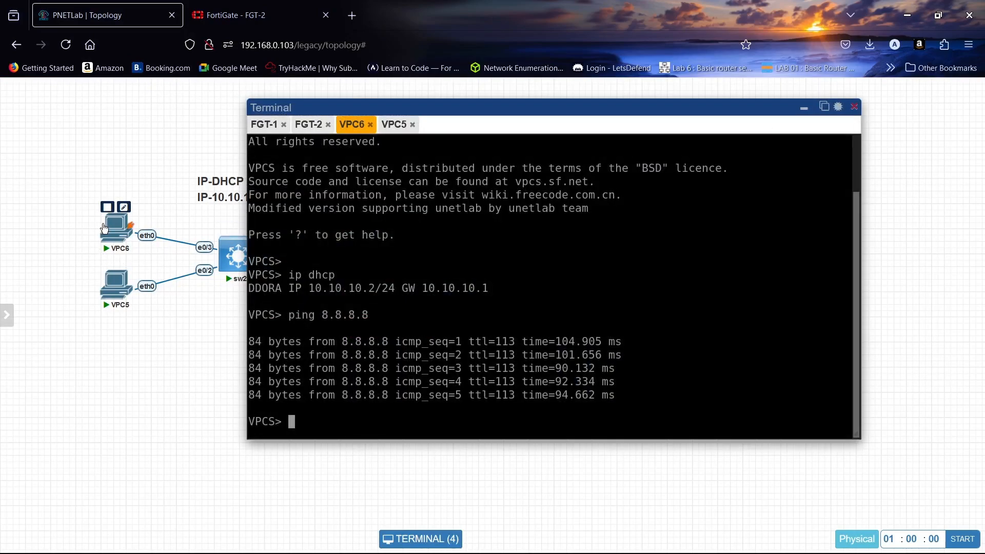
pyautogui.press('Up')
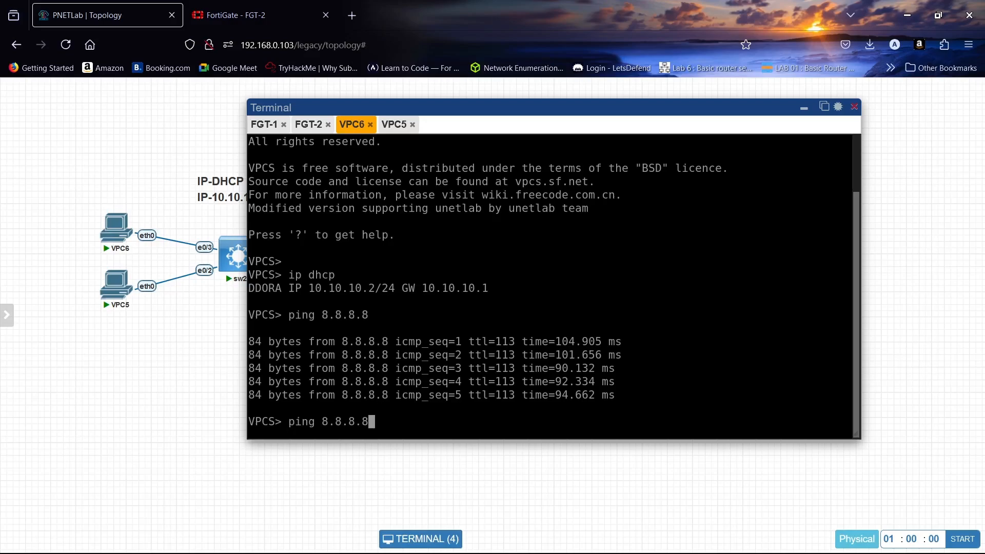
pyautogui.press('Return')
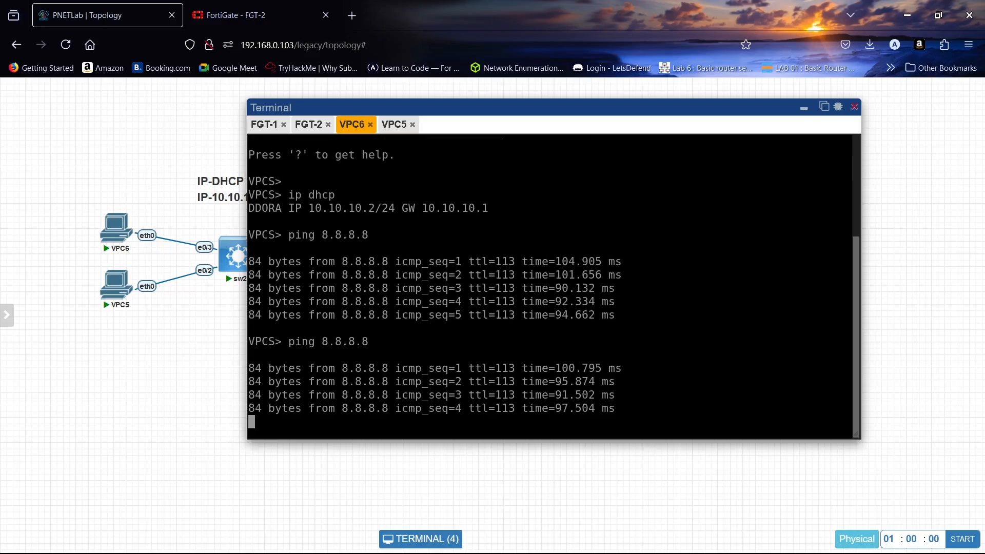
pyautogui.click(242, 15)
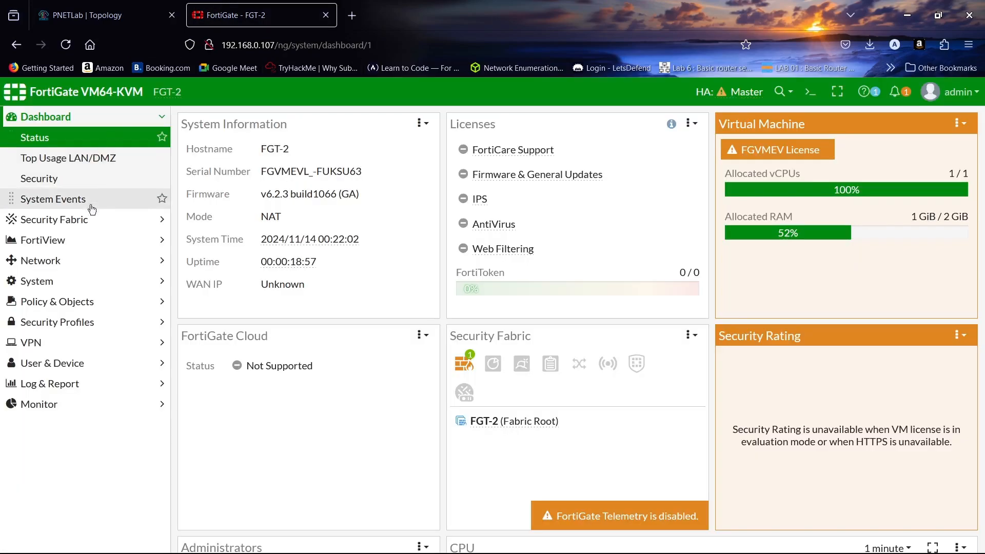
# - View System > HA on FGT-2, showing it as the sole cluster member and Master
pyautogui.click(80, 282)
pyautogui.click(101, 298)
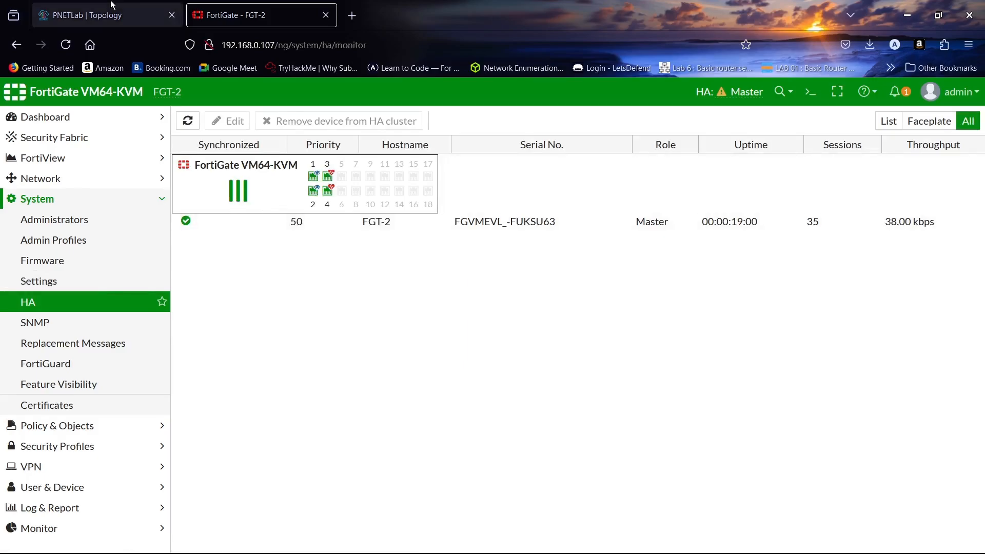
pyautogui.click(136, 15)
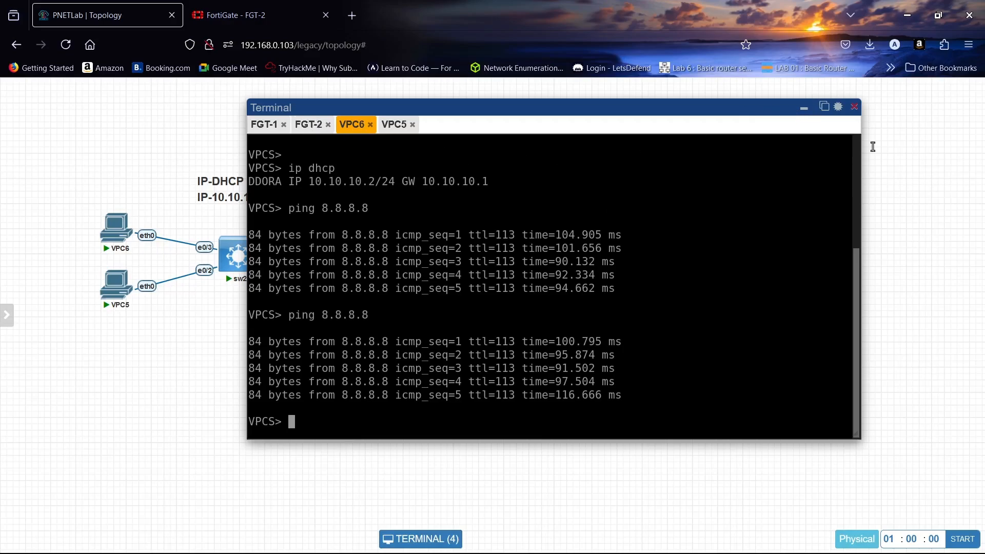
# - Run 'execute shutdown' on FGT-2's console and confirm with y
pyautogui.click(309, 131)
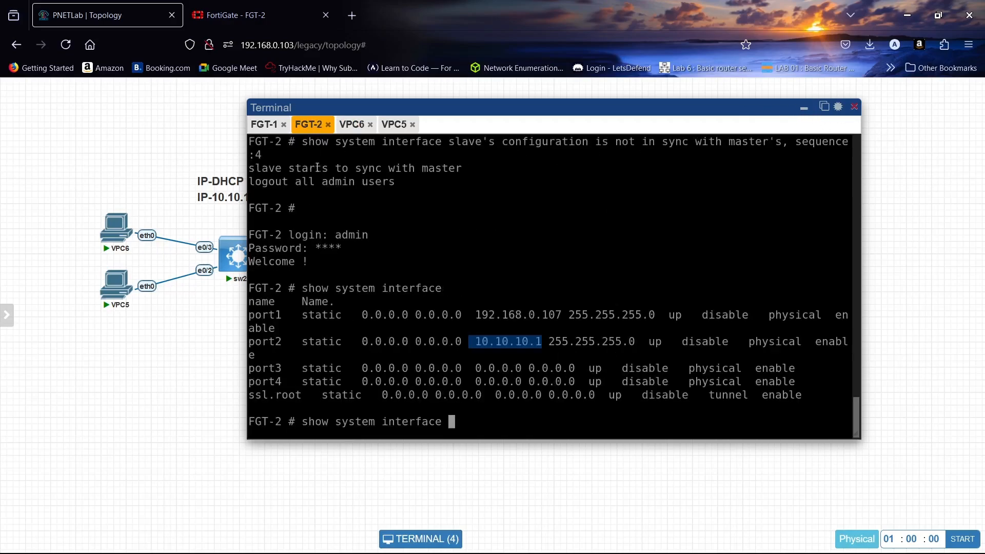
pyautogui.press('BackSpace')
pyautogui.press('BackSpace')
pyautogui.press('BackSpace')
pyautogui.press('BackSpace')
pyautogui.press('BackSpace')
pyautogui.press('BackSpace')
pyautogui.press('BackSpace')
pyautogui.press('BackSpace')
pyautogui.press('BackSpace')
pyautogui.press('BackSpace')
pyautogui.press('BackSpace')
pyautogui.press('BackSpace')
pyautogui.press('BackSpace')
pyautogui.press('BackSpace')
pyautogui.press('BackSpace')
pyautogui.press('BackSpace')
pyautogui.press('BackSpace')
pyautogui.press('BackSpace')
pyautogui.press('BackSpace')
pyautogui.press('BackSpace')
pyautogui.press('BackSpace')
pyautogui.press('BackSpace')
pyautogui.write('ex')
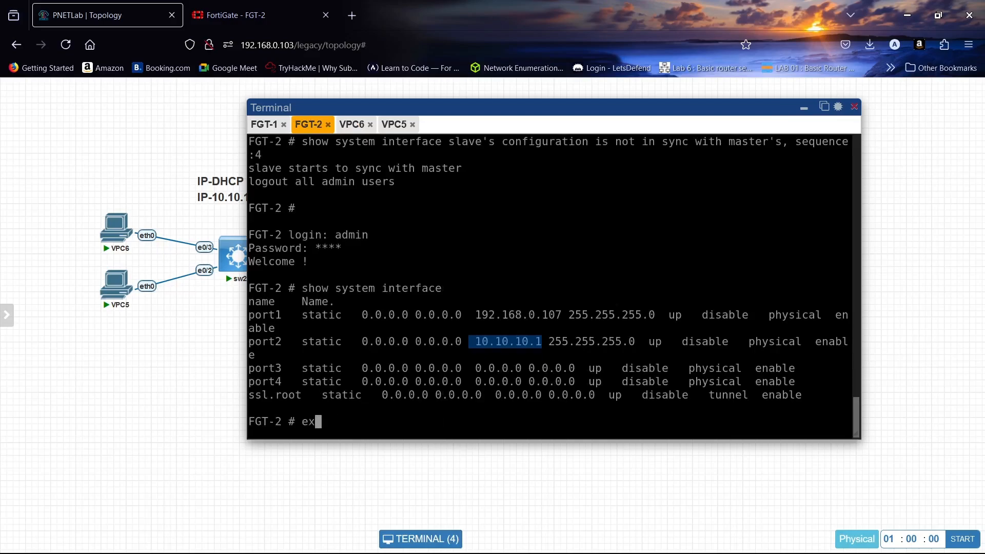
pyautogui.write('ecute shutdown')
pyautogui.press('Return')
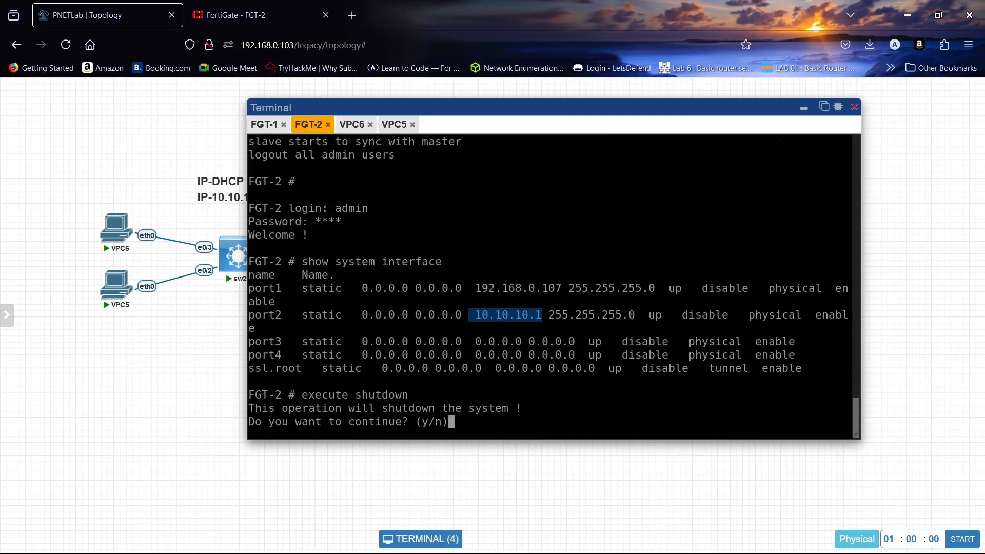
pyautogui.write('y')
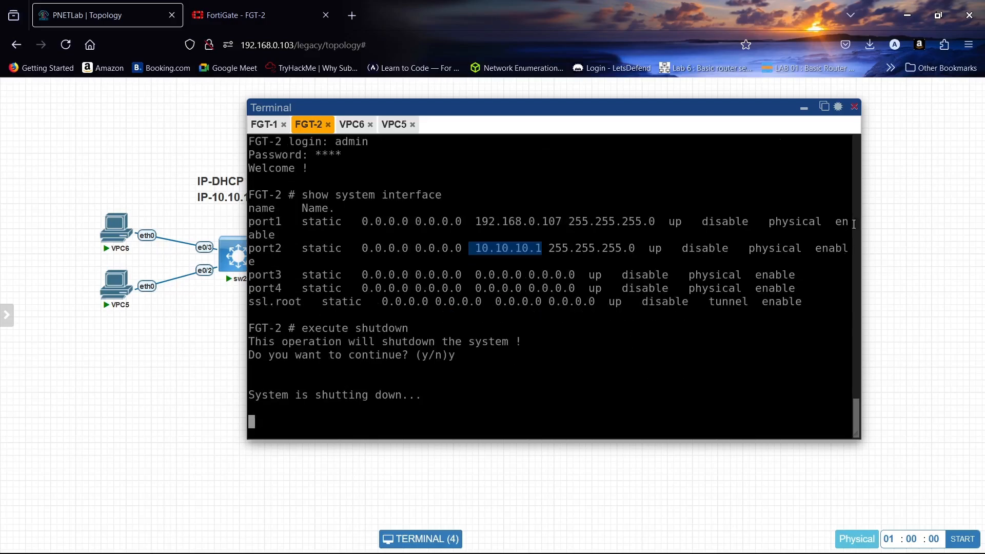
# - Start FGT-1 from the lab topology and bring up its console
pyautogui.click(803, 108)
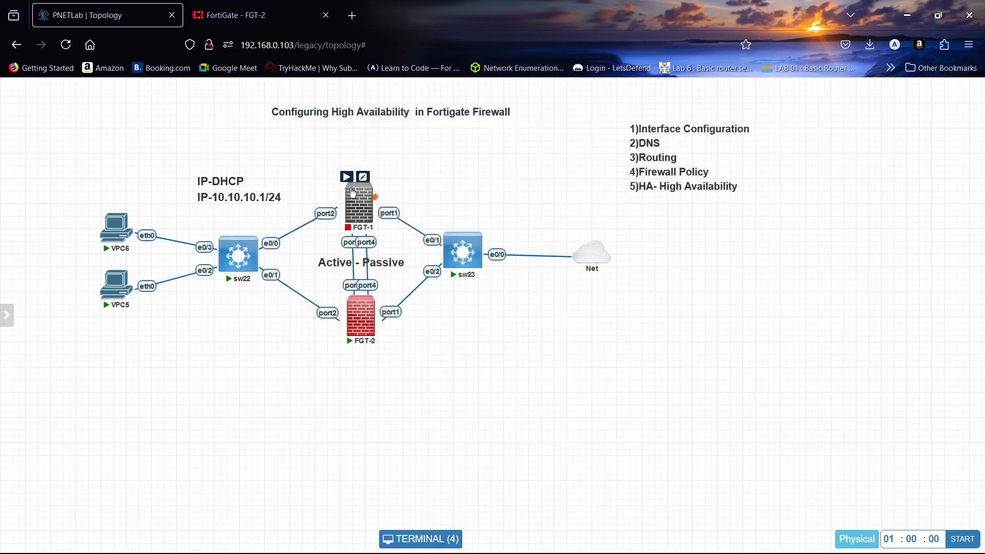
pyautogui.click(346, 177)
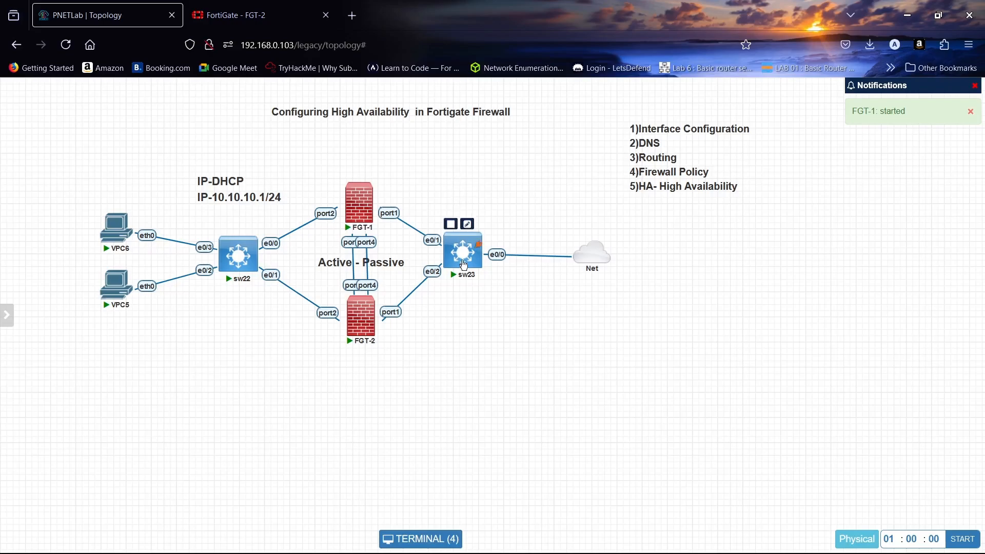
pyautogui.click(424, 538)
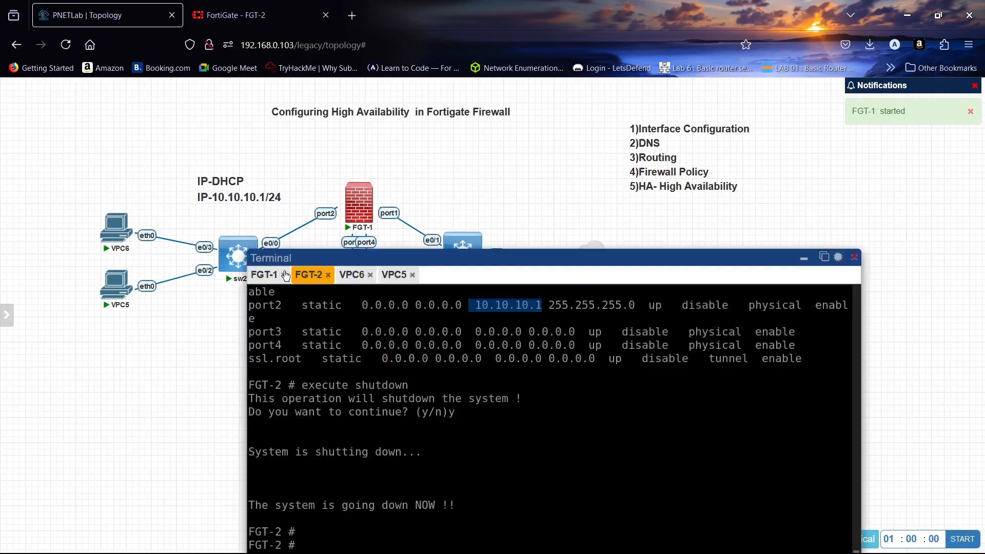
pyautogui.click(264, 274)
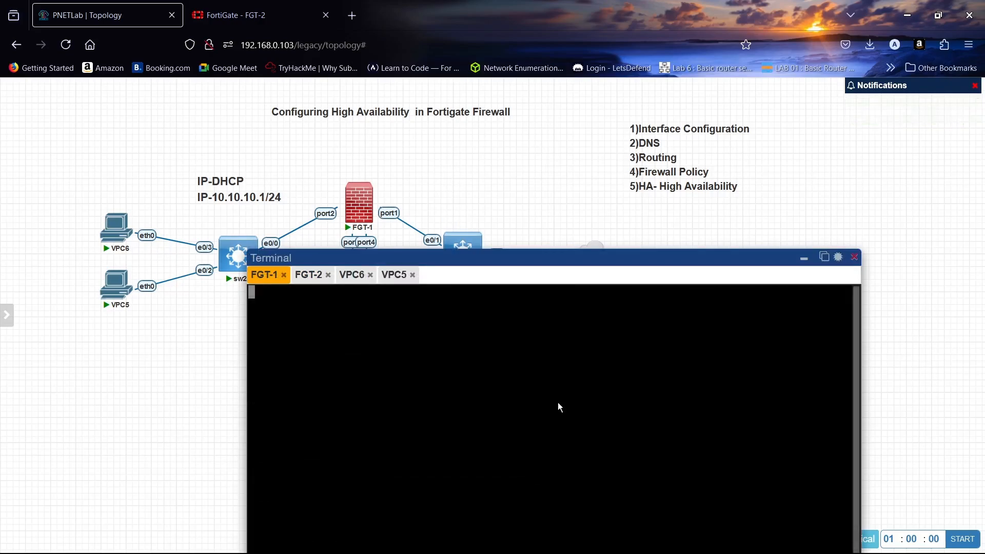
# - Verify FGT-1's dashboard HA Status lists it as Master of HA-GROUP, then hide the lab console
pyautogui.moveTo(594, 265); pyautogui.dragTo(650, 128)
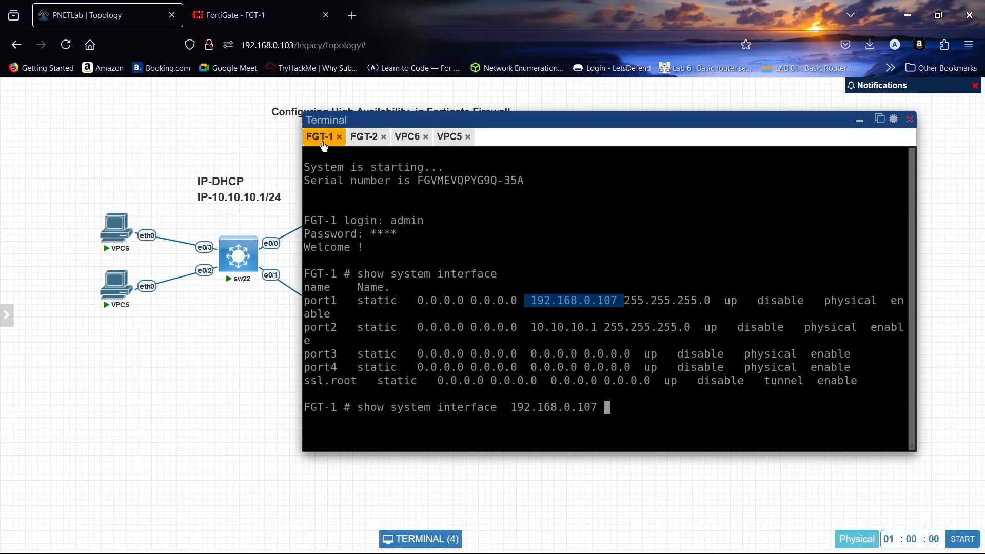
pyautogui.click(246, 15)
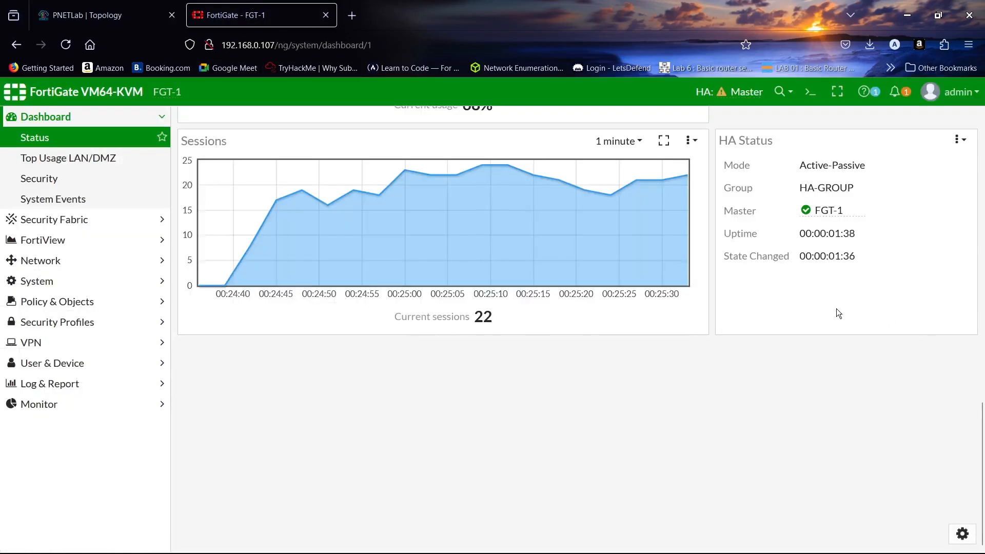
pyautogui.scroll(3, 836, 308)
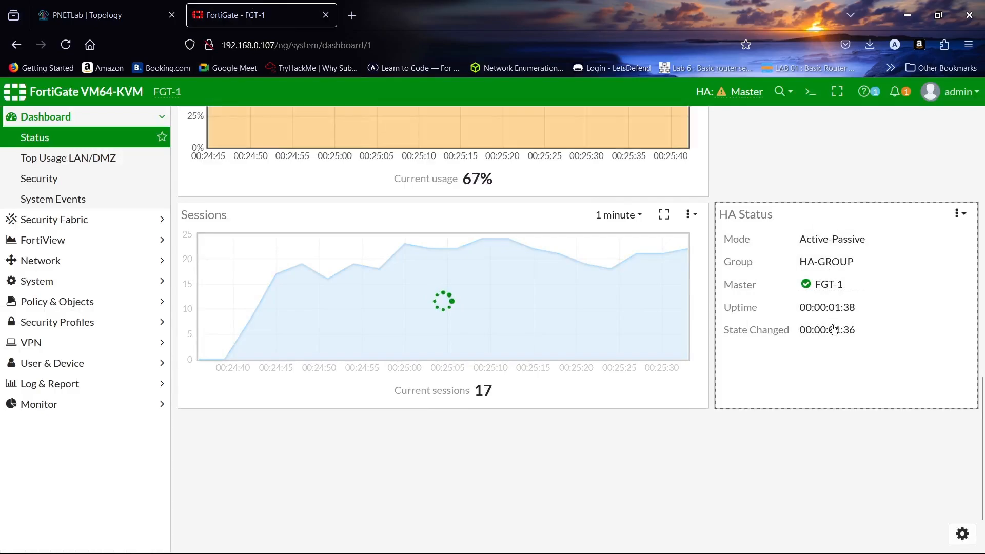
pyautogui.click(109, 4)
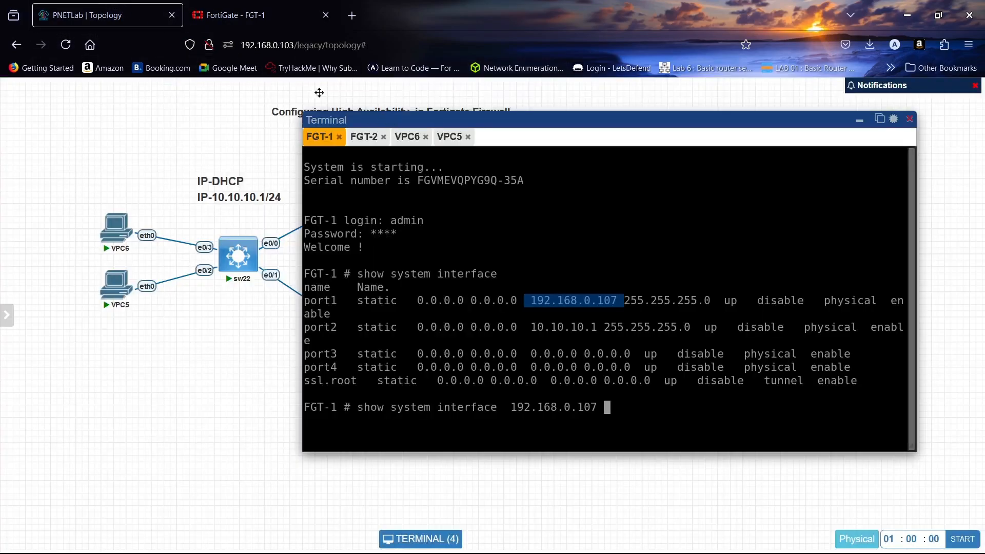
pyautogui.click(213, 6)
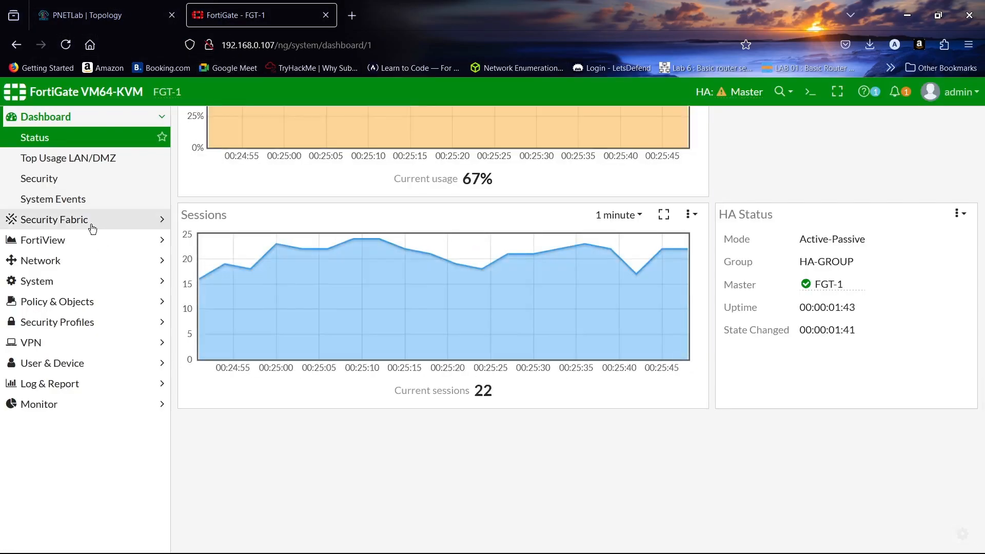
pyautogui.click(101, 6)
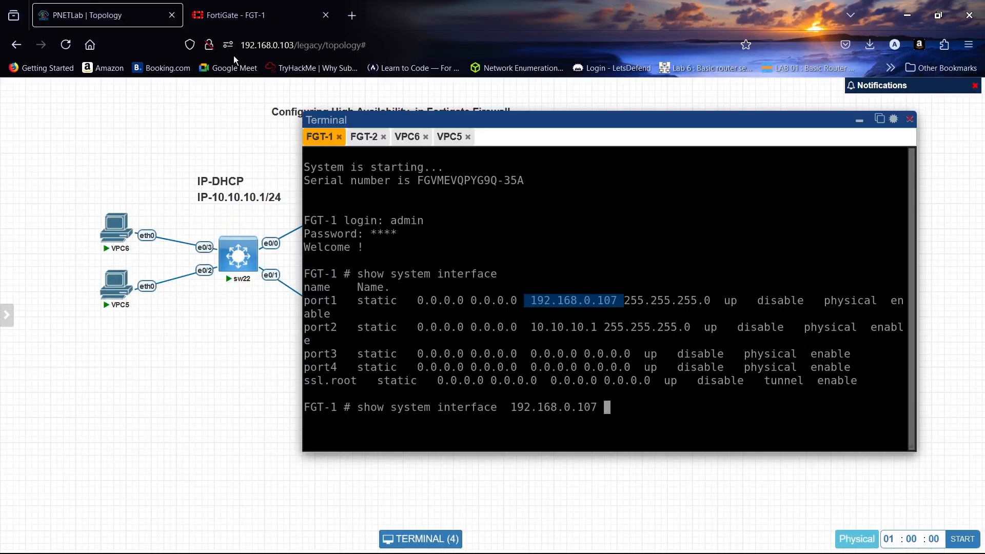
pyautogui.click(859, 120)
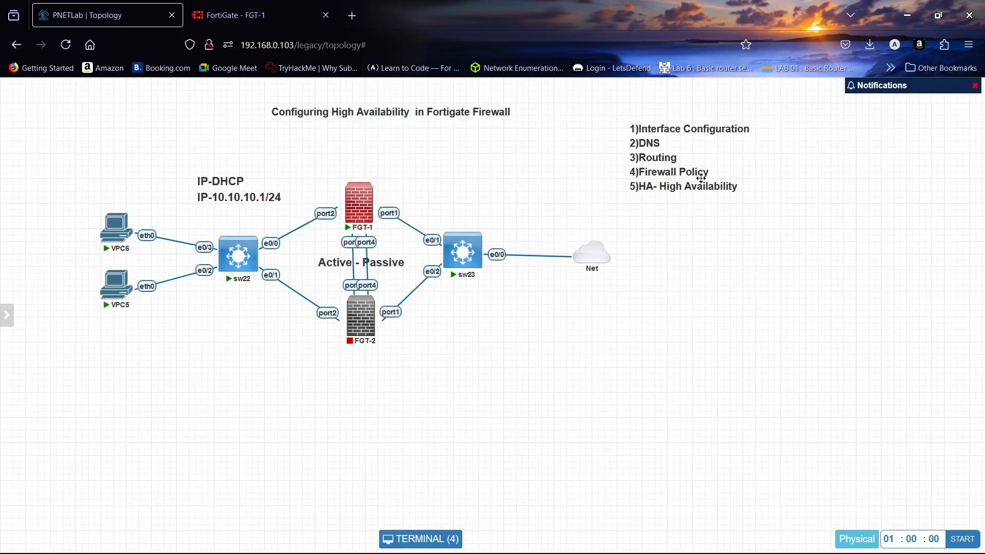
# - On FGT-1's GUI, view System > HA to confirm FGT-1 is the only Master
pyautogui.click(256, 15)
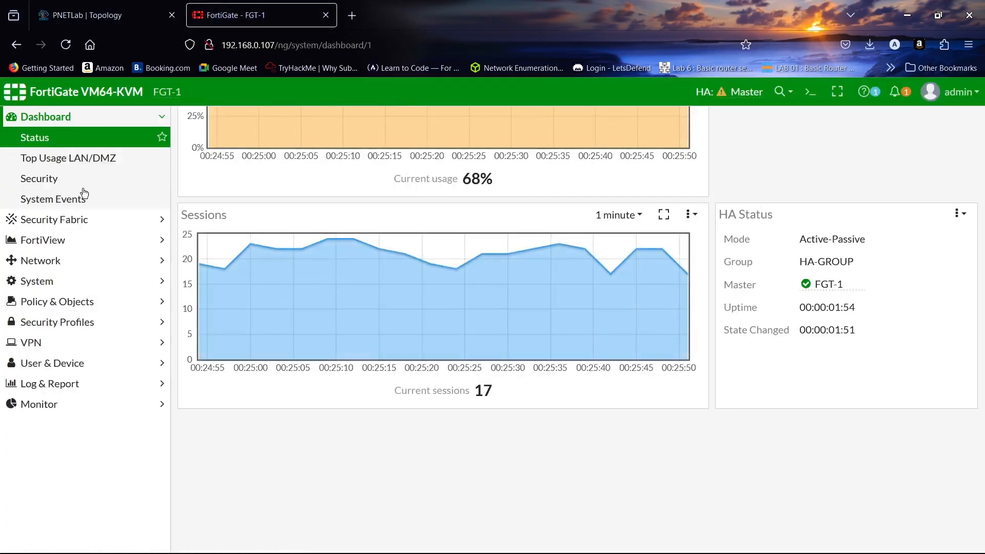
pyautogui.click(73, 280)
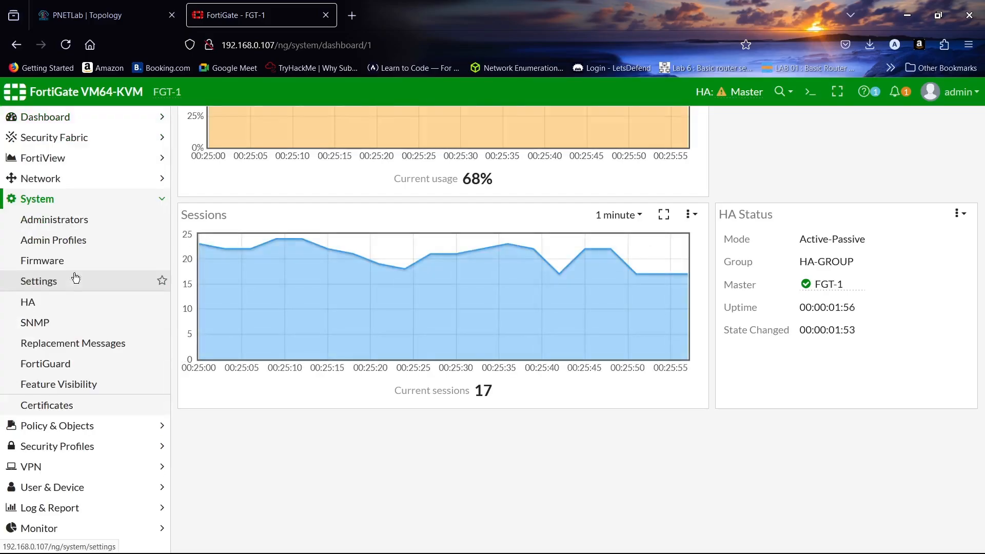
pyautogui.click(66, 301)
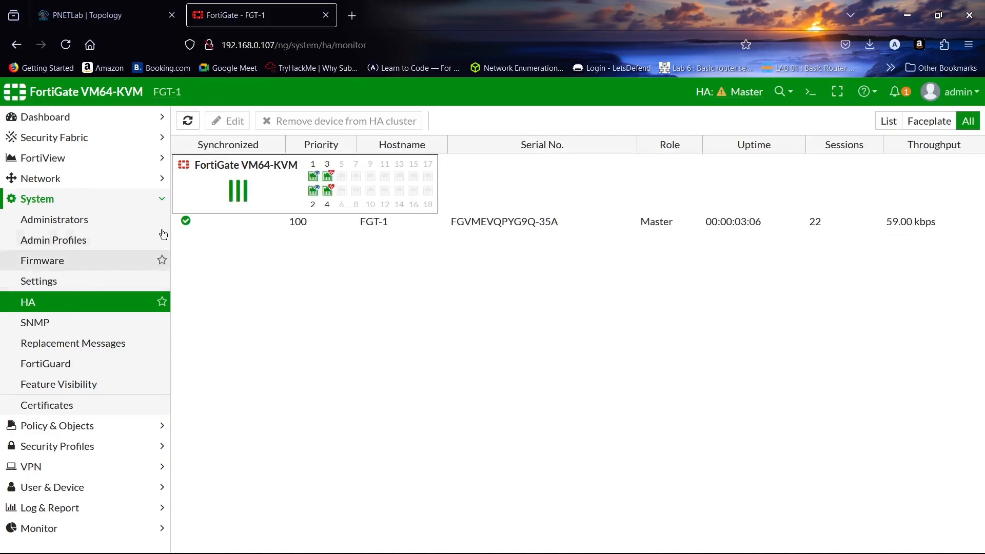
# - Start FGT-2 again from the PNETLab topology
pyautogui.click(72, 6)
pyautogui.moveTo(356, 314)
pyautogui.click(348, 290)
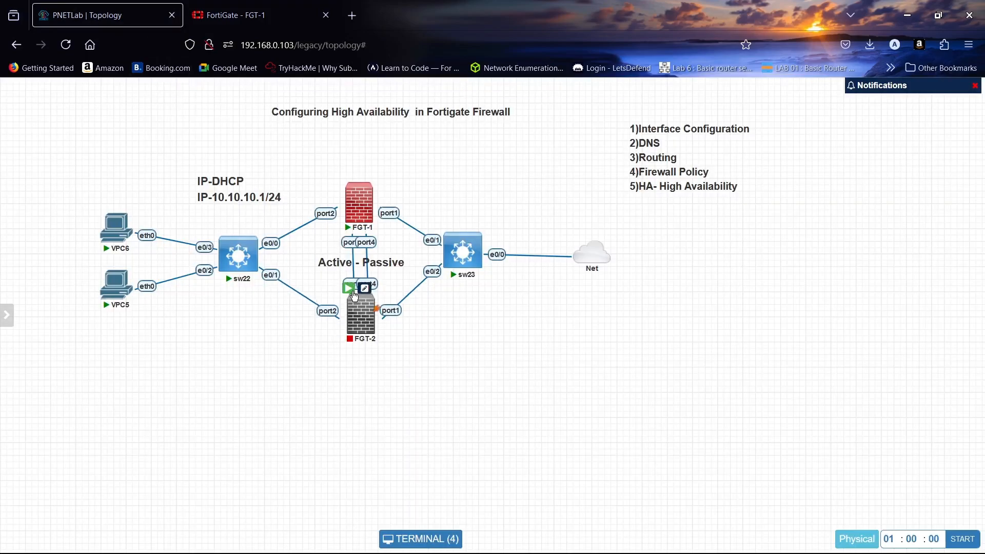
pyautogui.click(258, 7)
pyautogui.click(93, 15)
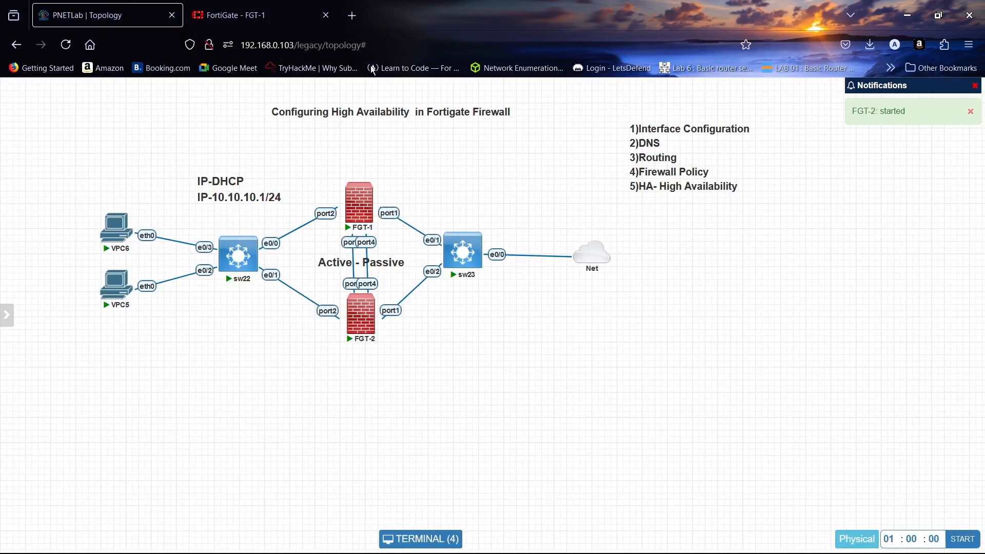